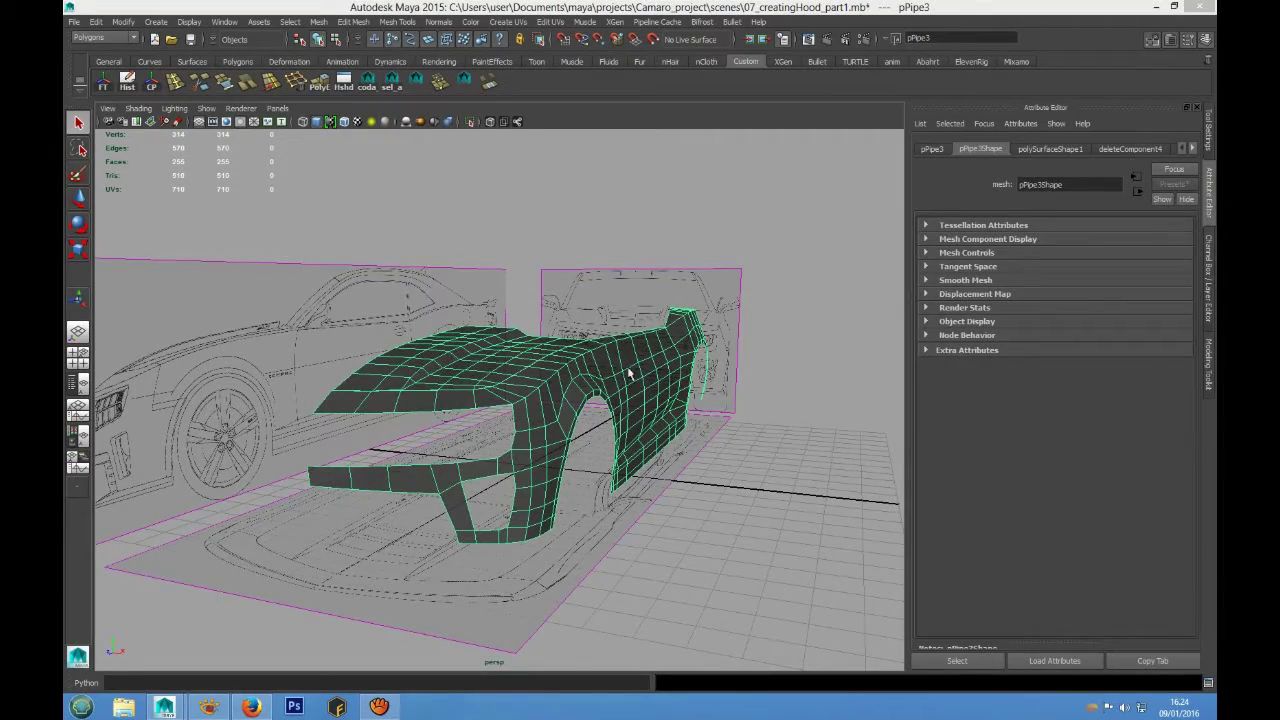
Orbit and zoom to a side-on view of the fender behind the front wheel arch.
mouse_move(630, 373)
left_mouse_down("alt")
mouse_move(543, 408)
mouse_move(486, 400)
mouse_move(517, 400)
mouse_move(488, 421)
mouse_move(500, 414)
mouse_move(548, 457)
mouse_move(583, 434)
mouse_move(511, 439)
left_mouse_up("alt")
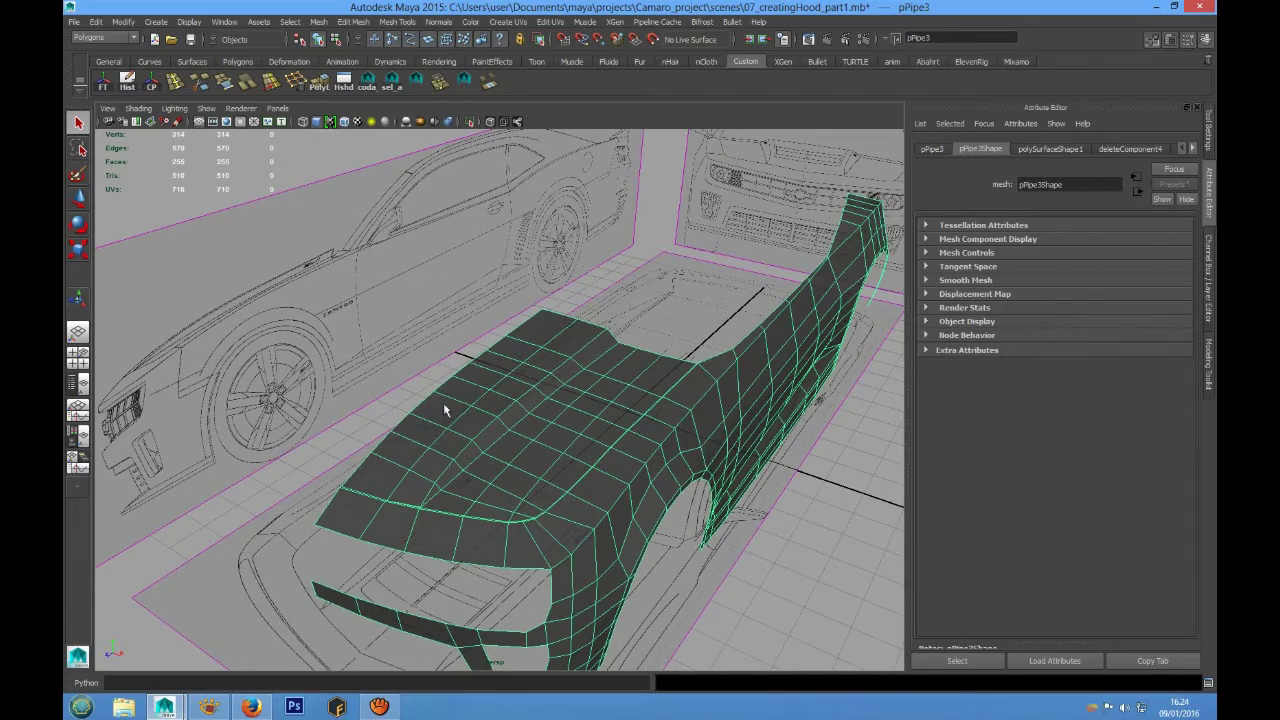
scroll(445, 410, "up", 5)
mouse_move(466, 434)
left_mouse_down("alt")
mouse_move(523, 449)
mouse_move(474, 449)
mouse_move(551, 437)
mouse_move(529, 466)
mouse_move(465, 438)
mouse_move(476, 430)
mouse_move(486, 434)
mouse_move(443, 443)
mouse_move(445, 424)
mouse_move(457, 429)
left_mouse_up("alt")
scroll(514, 463, "down", 5)
scroll(465, 438, "up", 5)
scroll(467, 427, "down", 1)
scroll(467, 427, "down", 3)
scroll(486, 434, "up", 3)
scroll(486, 431, "down", 2)
scroll(453, 431, "down", 2)
scroll(453, 431, "up", 1)
scroll(457, 428, "up", 2)
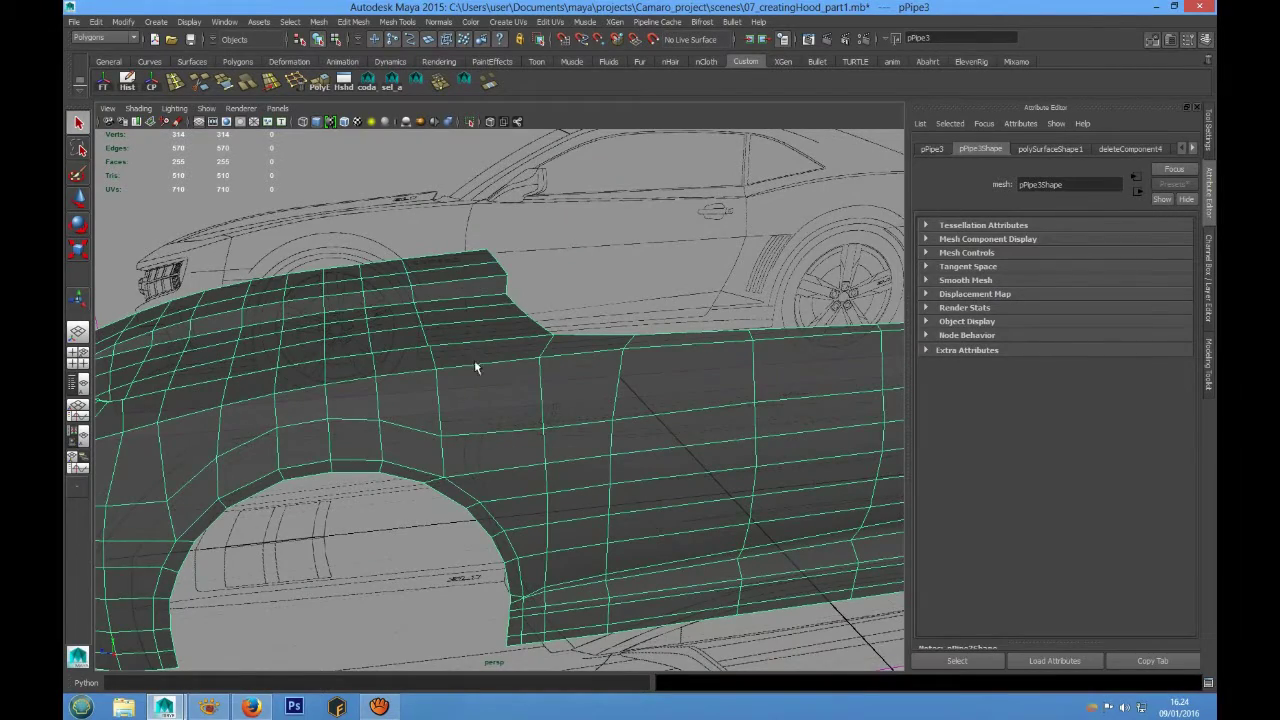
scroll(489, 423, "down", 3)
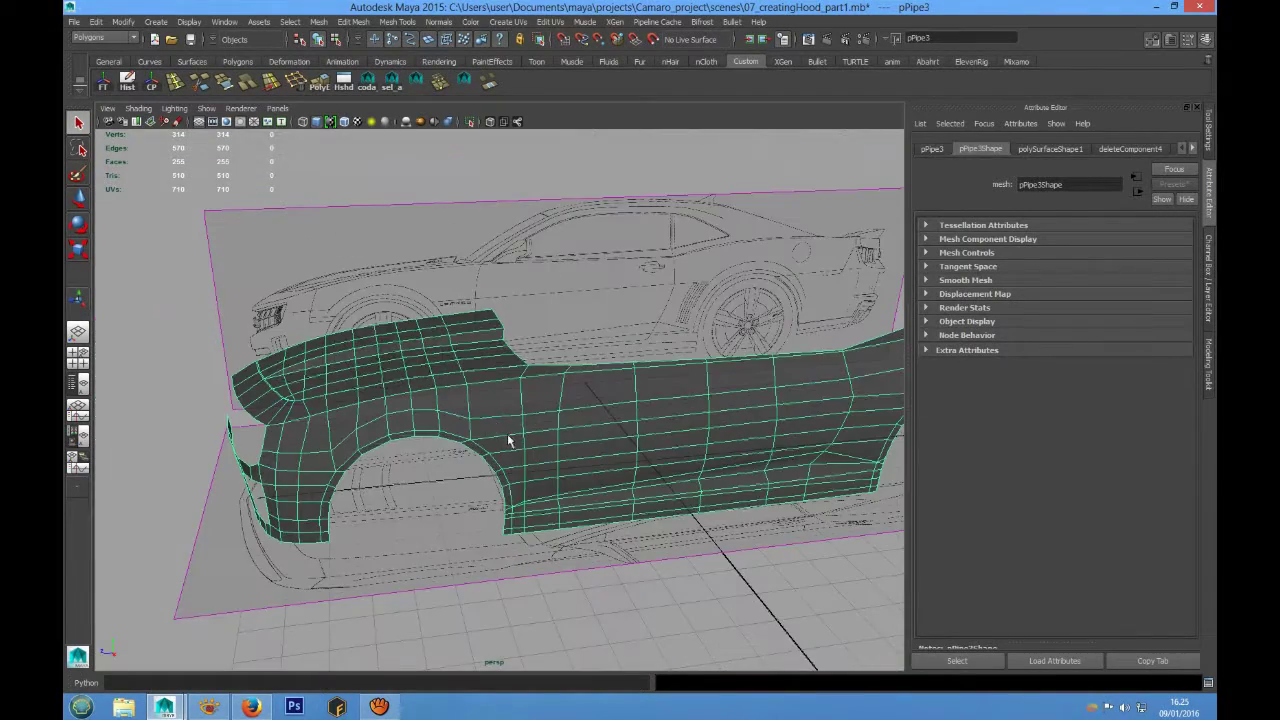
scroll(509, 440, "up", 2)
mouse_move(500, 443)
left_mouse_down("alt")
mouse_move(469, 429)
mouse_move(478, 415)
left_mouse_up("alt")
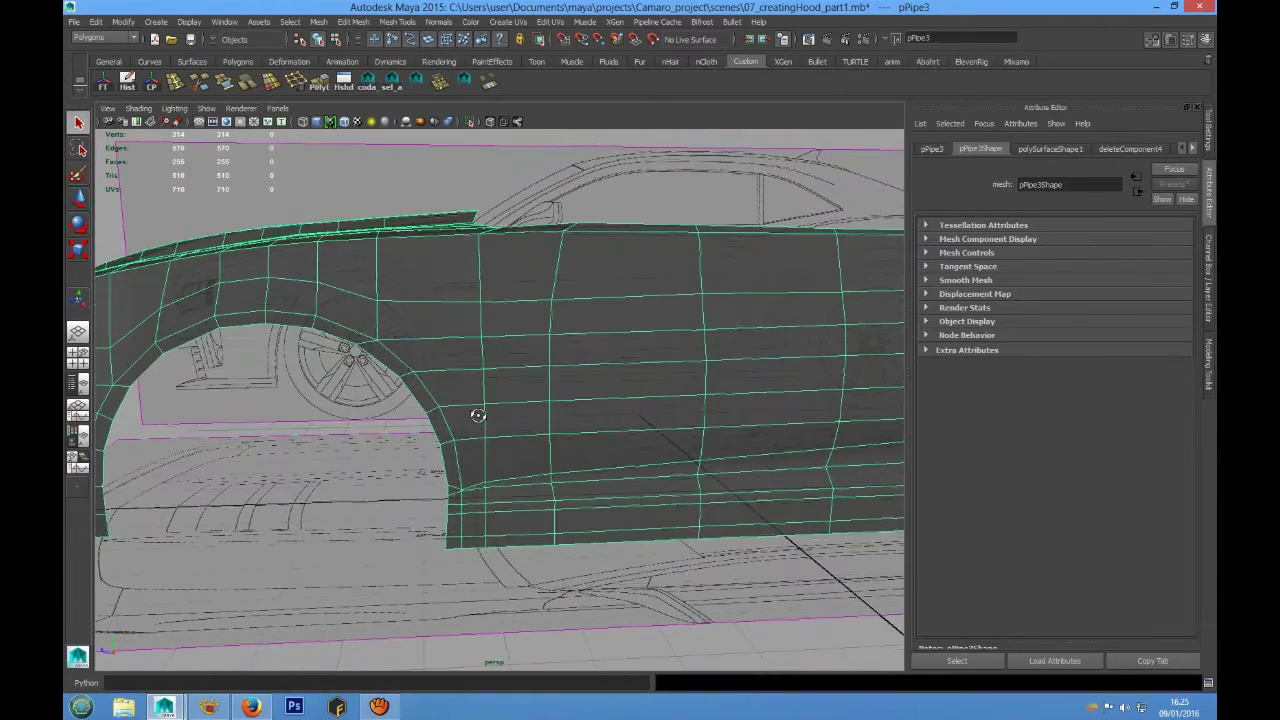
scroll(478, 415, "up", 2)
scroll(478, 416, "up", 2)
scroll(477, 418, "down", 5)
In Edge mode, select the vertical fender edges behind the wheel arch for sliding.
right_click(476, 399)
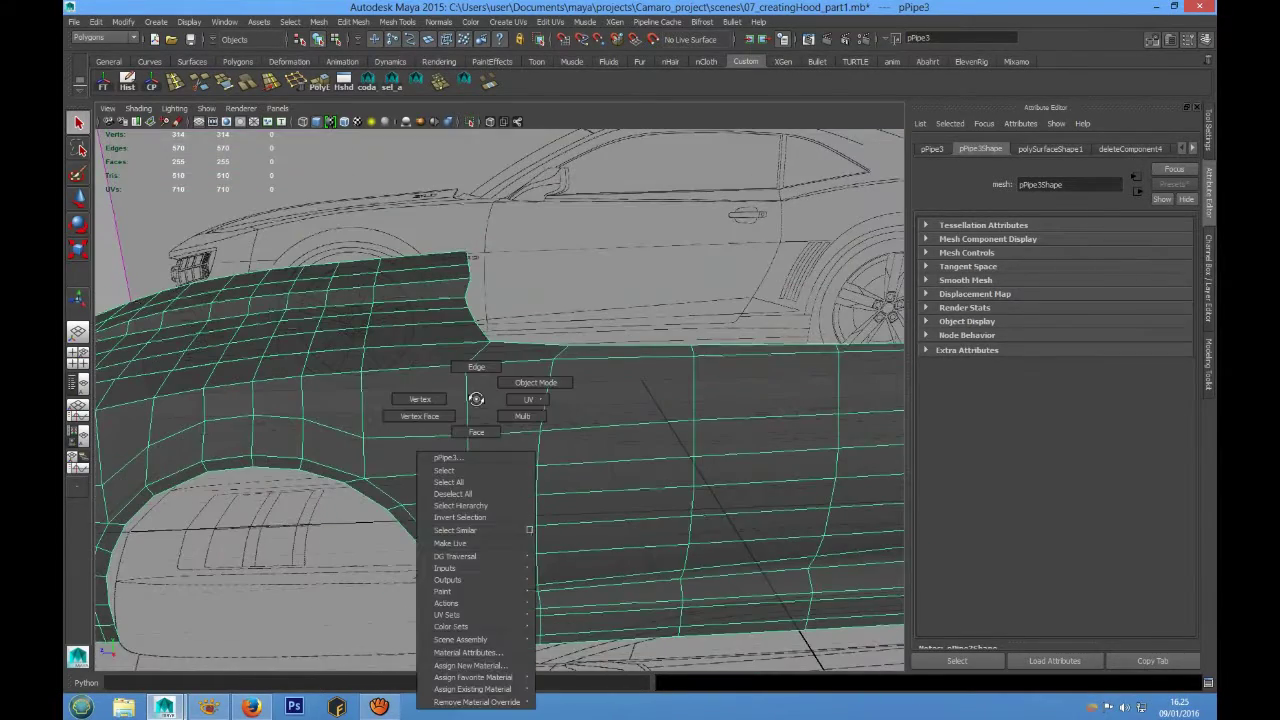
left_click(476, 368)
left_click(466, 482)
scroll(466, 482, "up", 3)
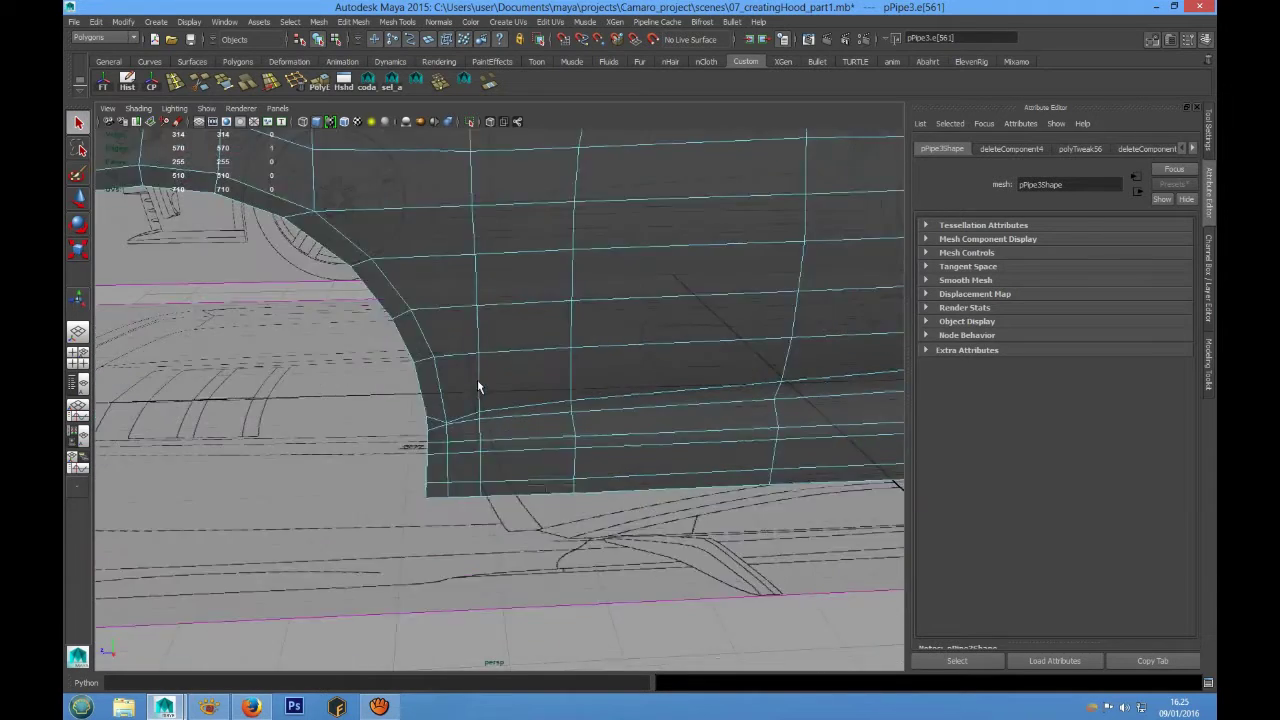
scroll(477, 400, "up", 1)
left_click(470, 512, "shift")
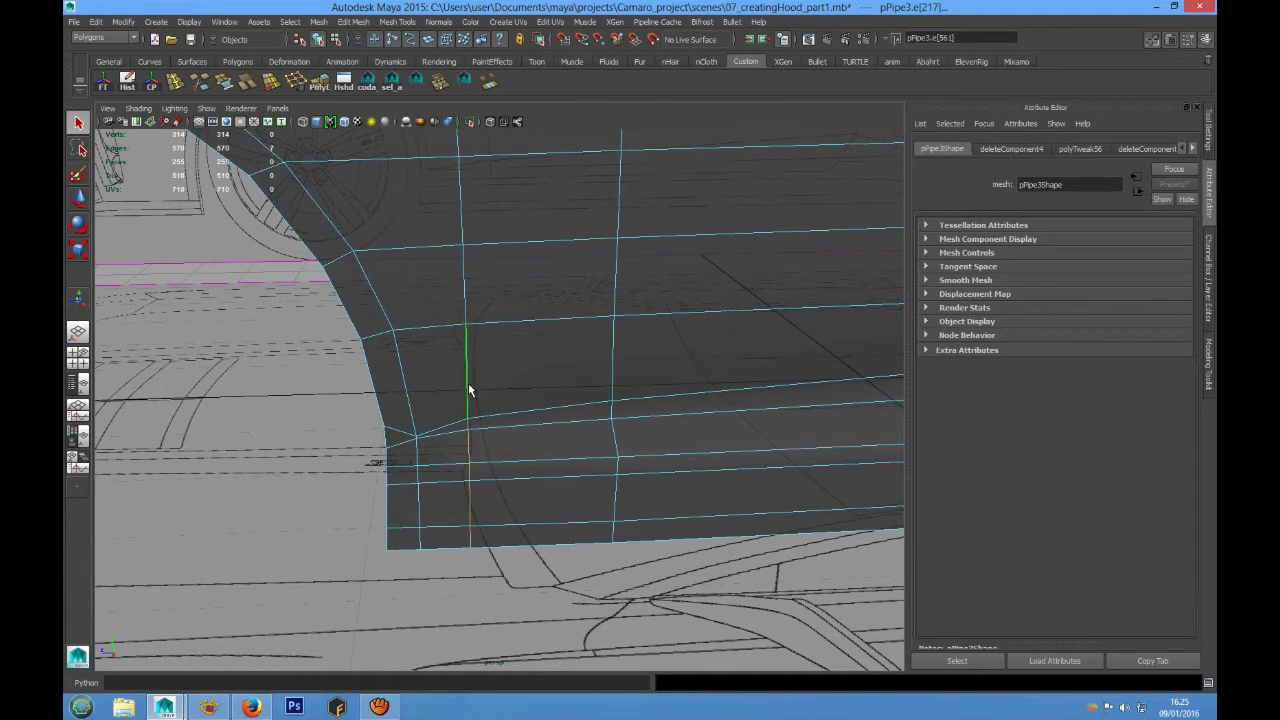
scroll(470, 316, "up", 2)
scroll(430, 400, "up", 2)
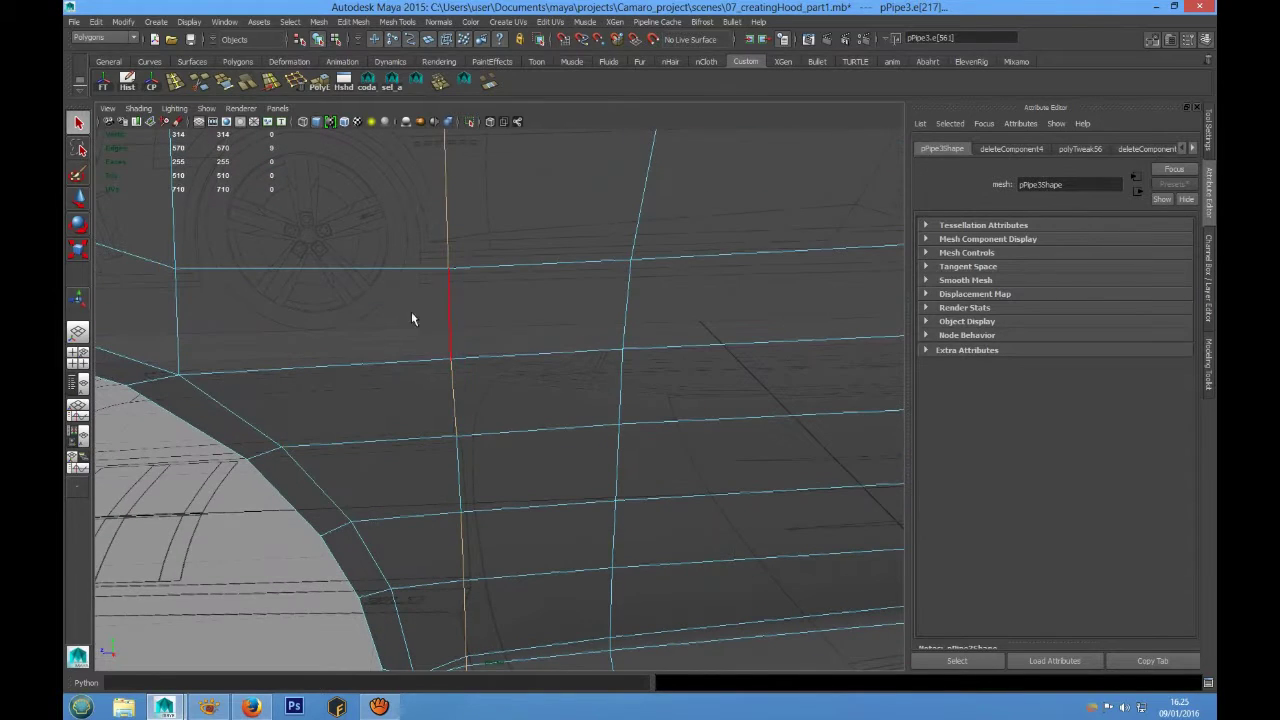
scroll(445, 468, "down", 4)
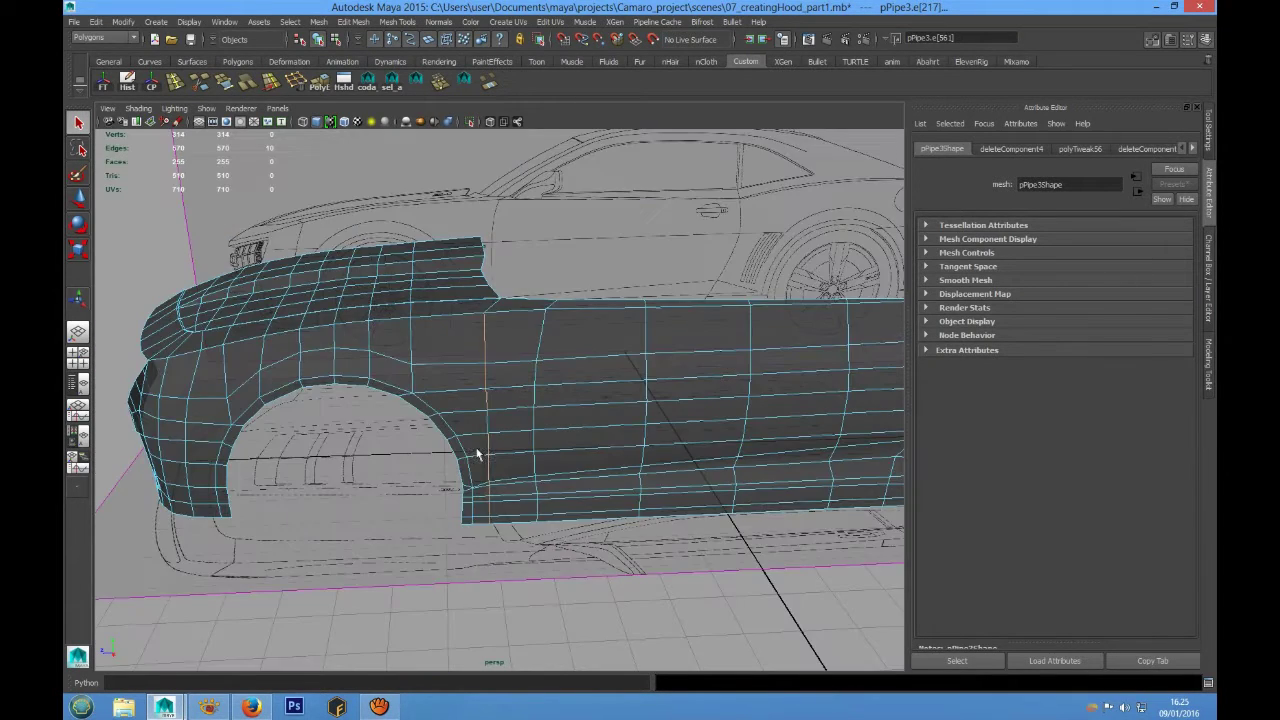
scroll(470, 460, "down", 1)
mouse_move(468, 433)
left_mouse_down("alt")
mouse_move(476, 397)
mouse_move(437, 389)
mouse_move(464, 399)
mouse_move(462, 385)
left_mouse_up("alt")
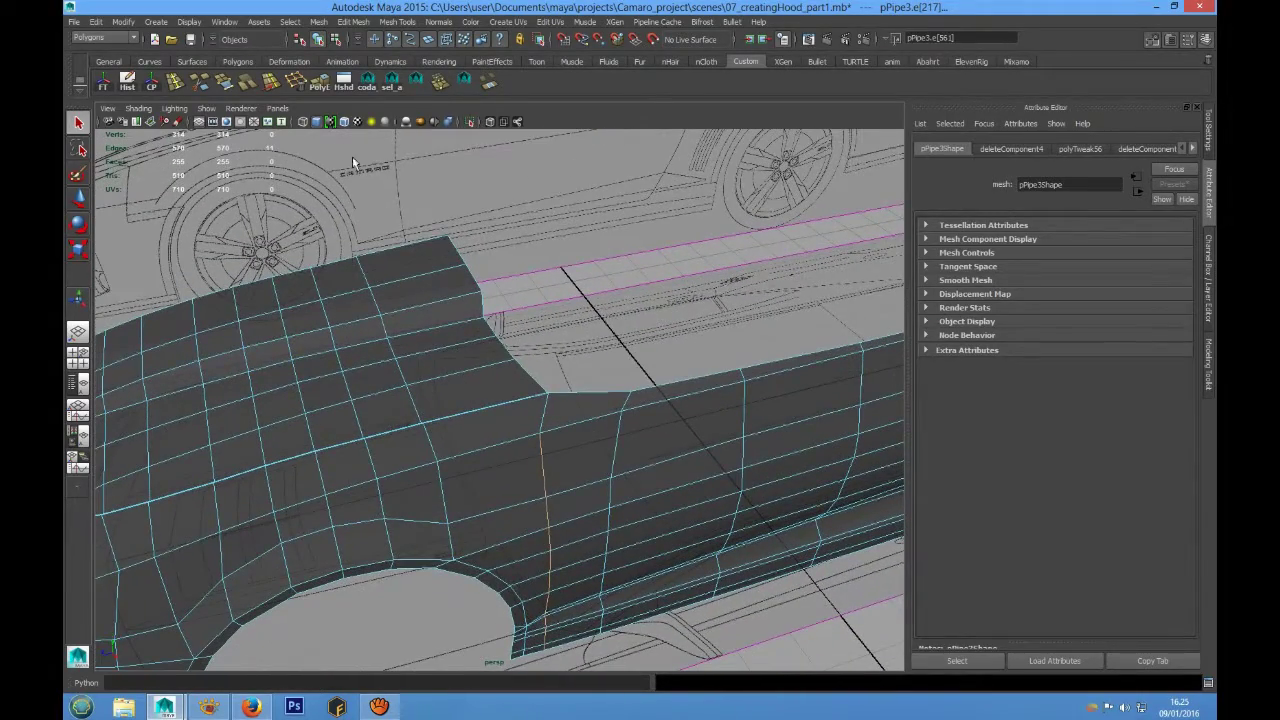
left_click(272, 86)
left_click_drag(460, 450, 476, 427, "alt")
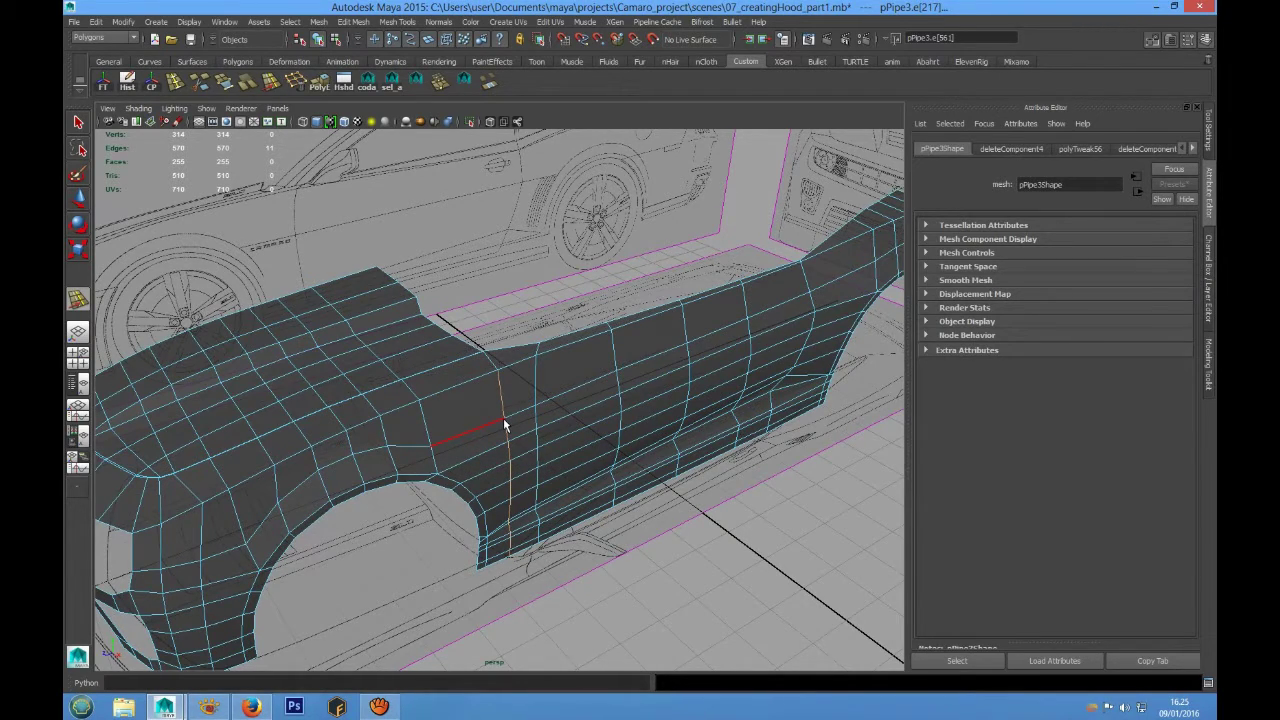
Check the fender edges in the four-view layout and maximized top view, then perspective.
scroll(461, 432, "up", 5)
scroll(587, 439, "up", 3)
scroll(494, 462, "up", 3)
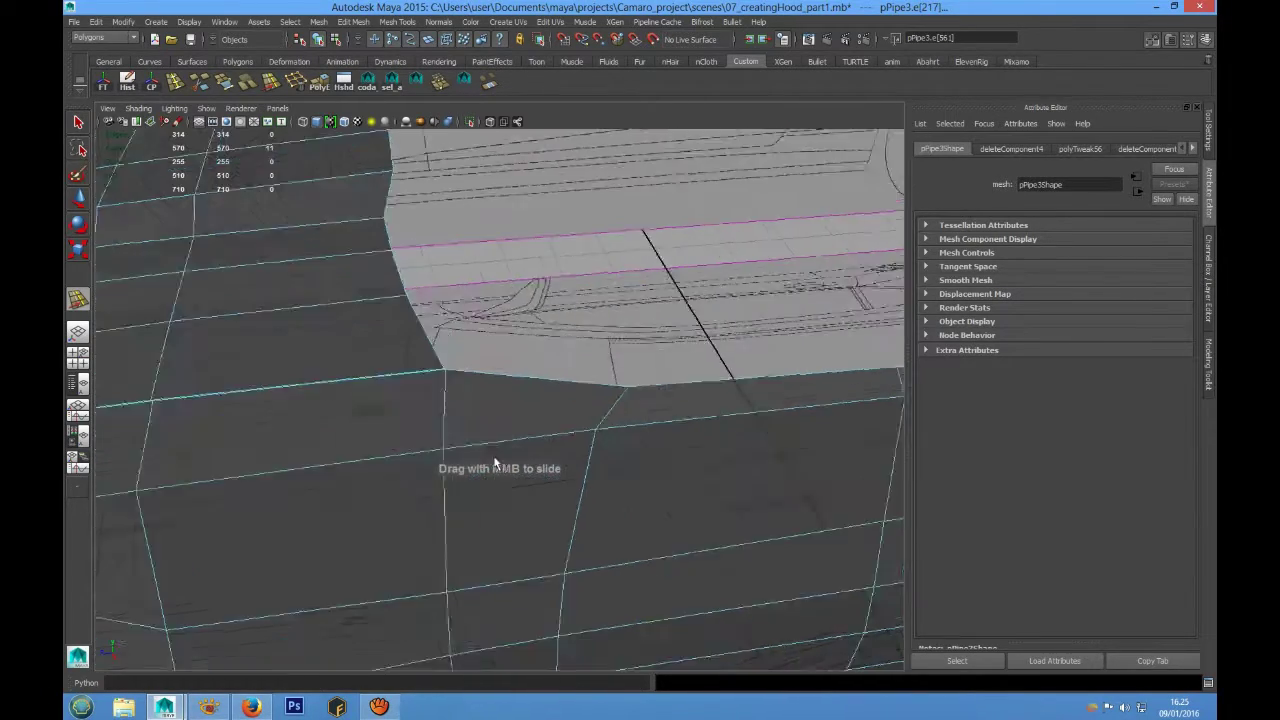
scroll(490, 455, "down", 3)
scroll(460, 450, "down", 3)
scroll(435, 445, "down", 2)
key("space")
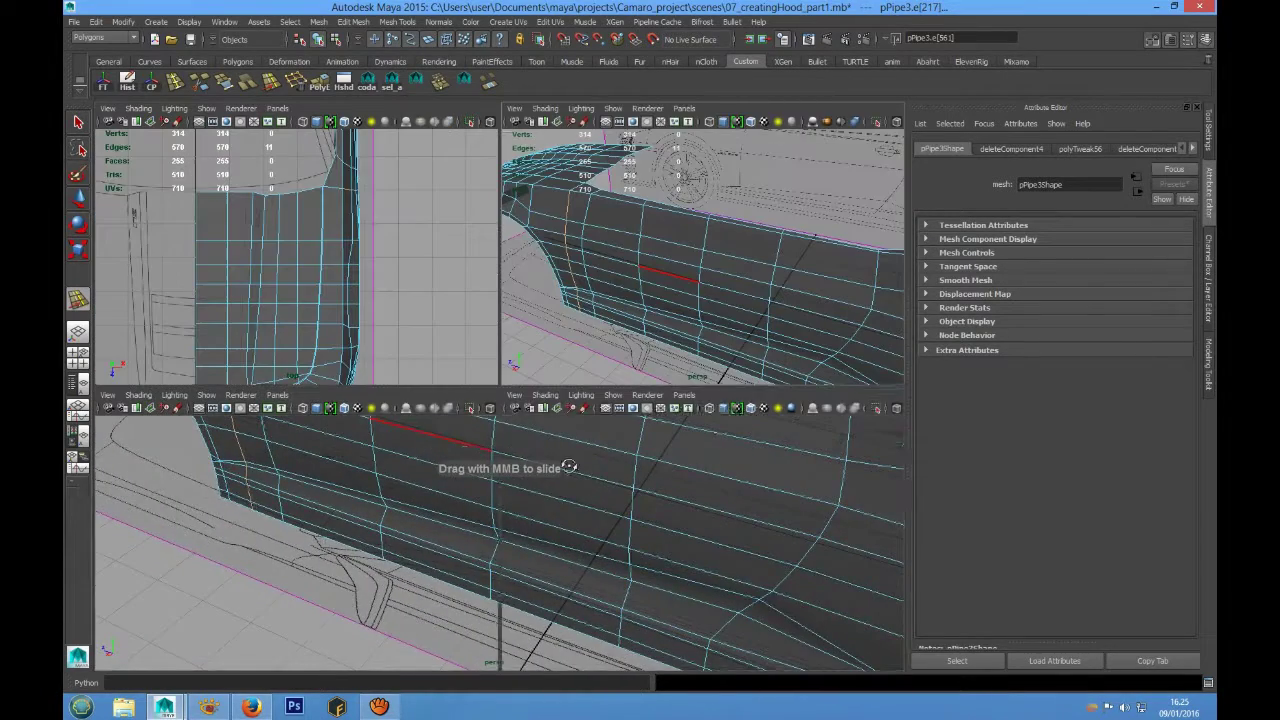
key("space")
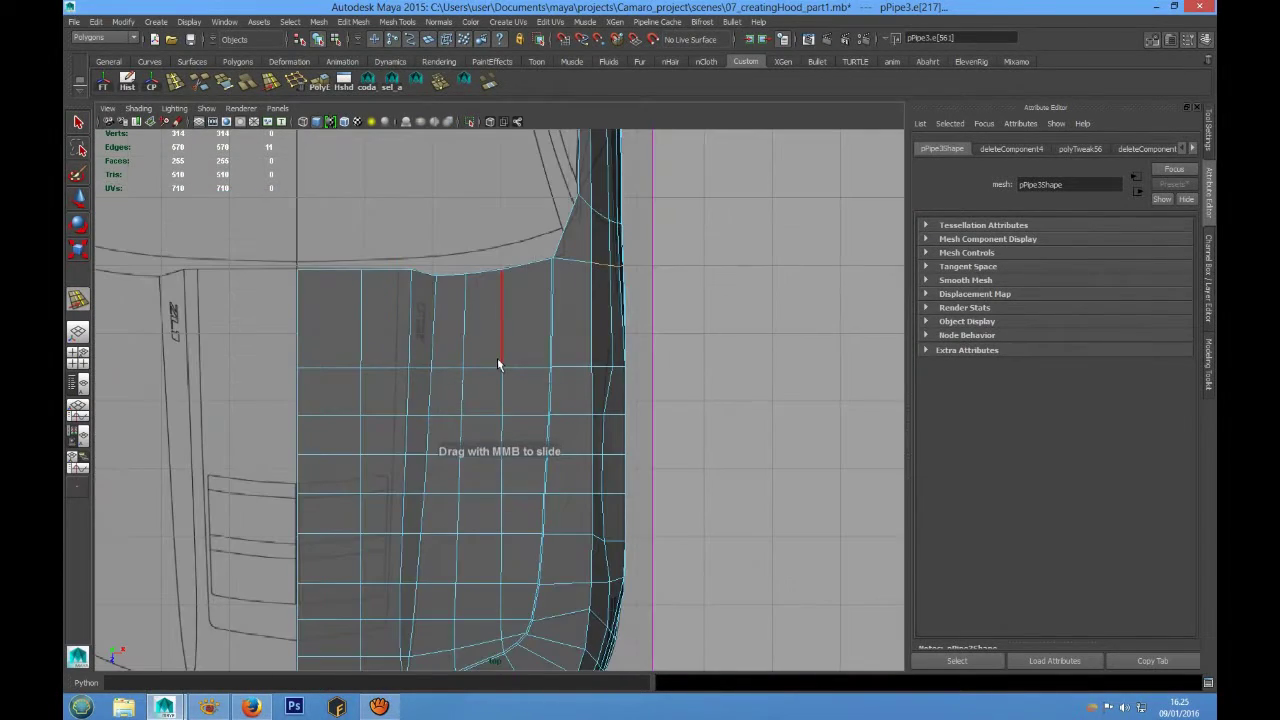
key("space")
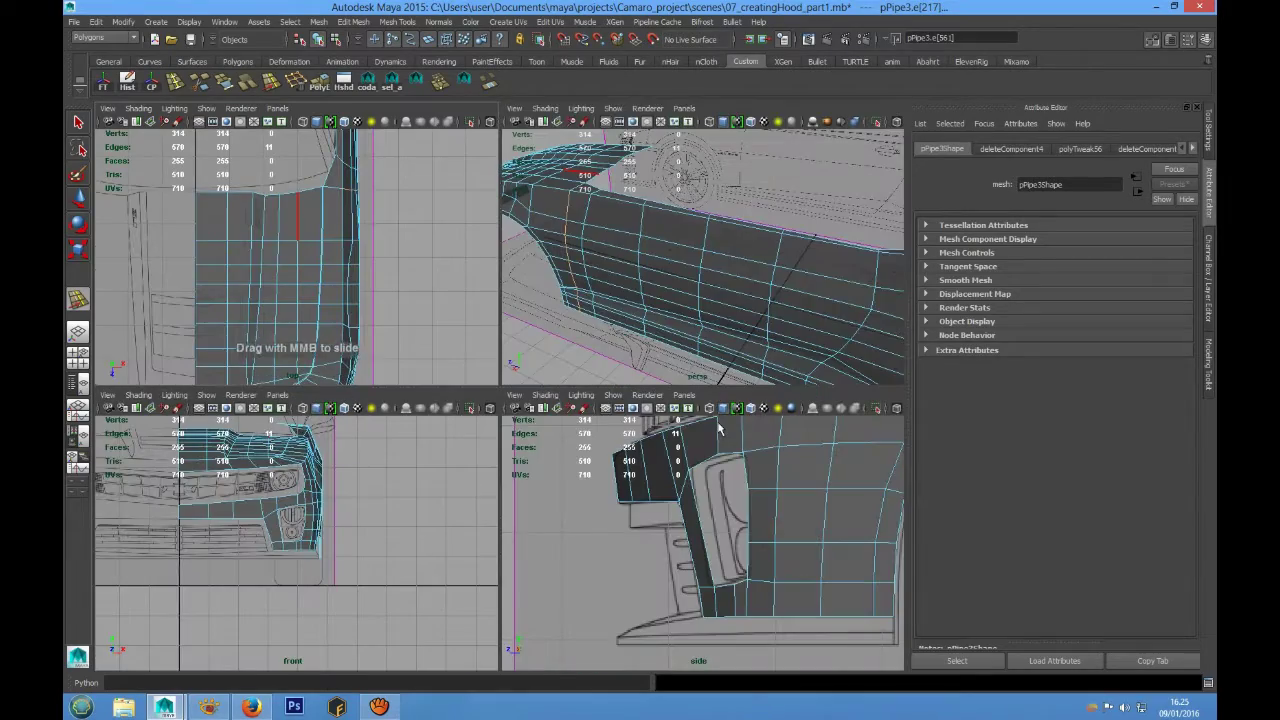
key("space")
left_click_drag(720, 366, 623, 409, "alt")
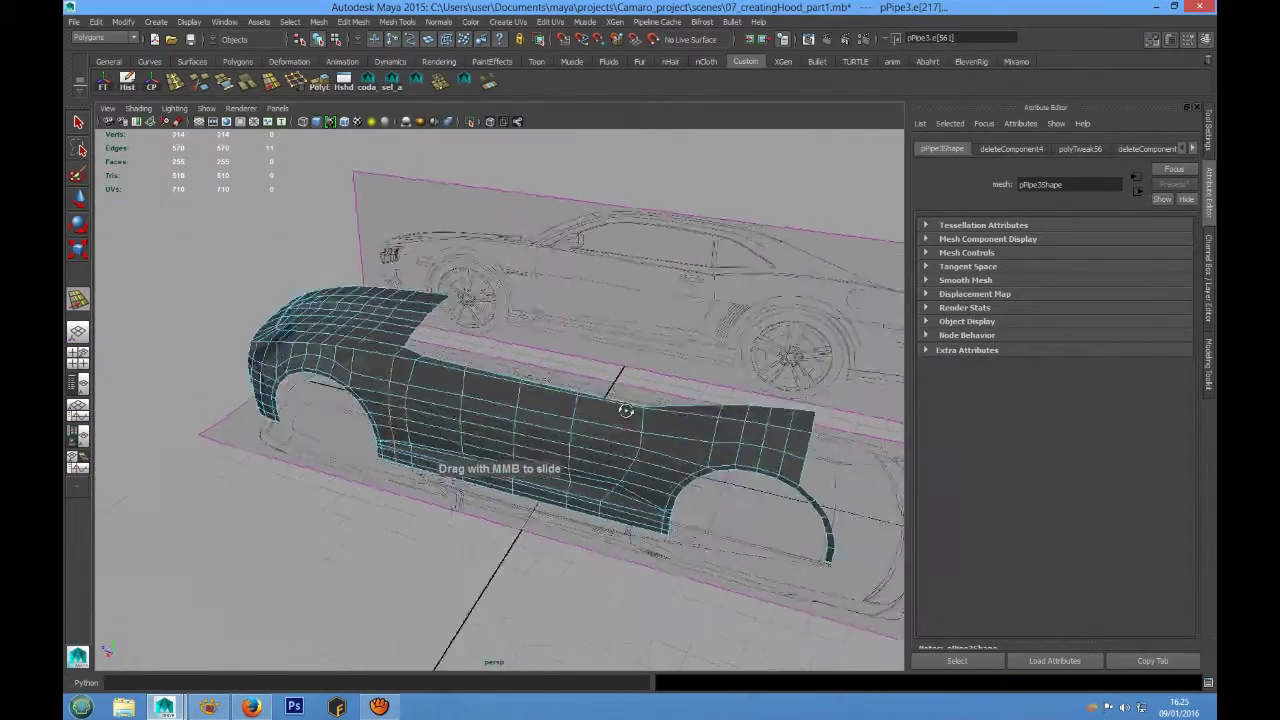
scroll(468, 383, "up", 5)
Return to Object Mode and select the whole pPipe3 hood mesh.
right_click_drag(468, 383, 517, 366)
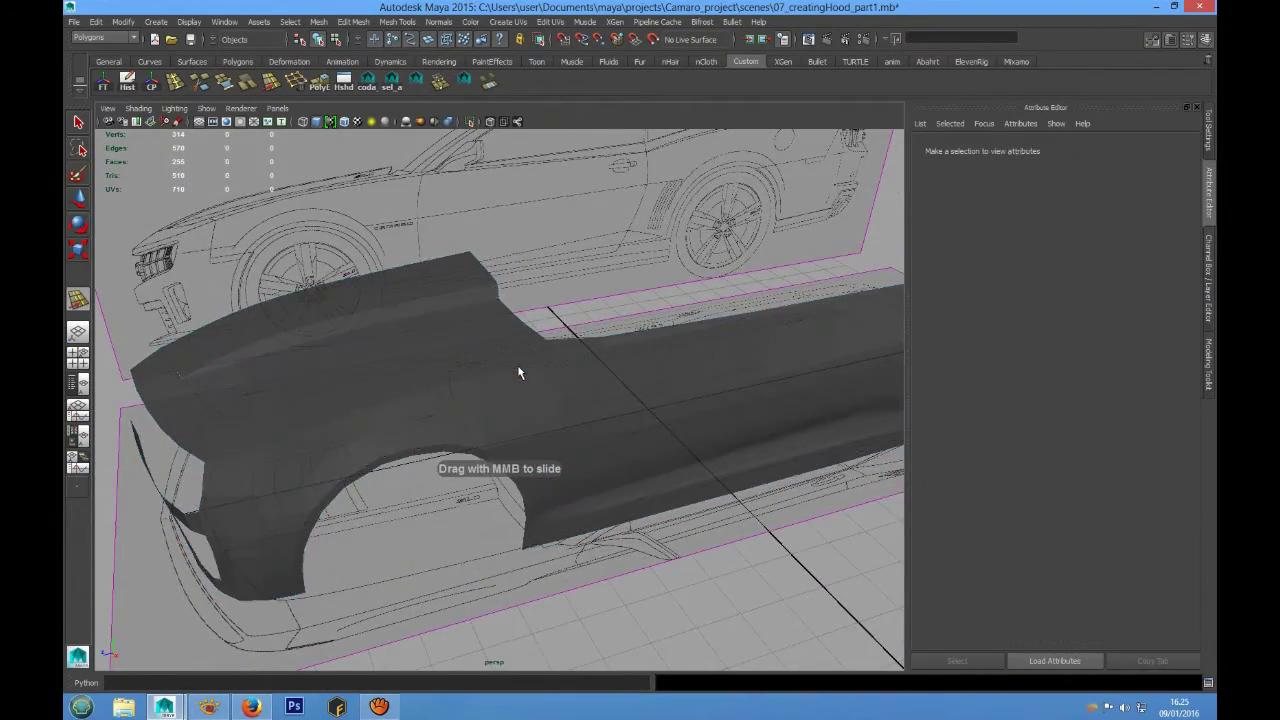
left_click(517, 370)
scroll(517, 391, "up", 5)
scroll(418, 389, "up", 3)
scroll(418, 389, "down", 8)
mouse_move(414, 386)
left_mouse_down("alt")
mouse_move(380, 400)
mouse_move(353, 388)
mouse_move(486, 409)
mouse_move(534, 397)
mouse_move(502, 404)
mouse_move(369, 369)
mouse_move(465, 394)
left_mouse_up("alt")
scroll(486, 409, "up", 3)
scroll(495, 415, "up", 2)
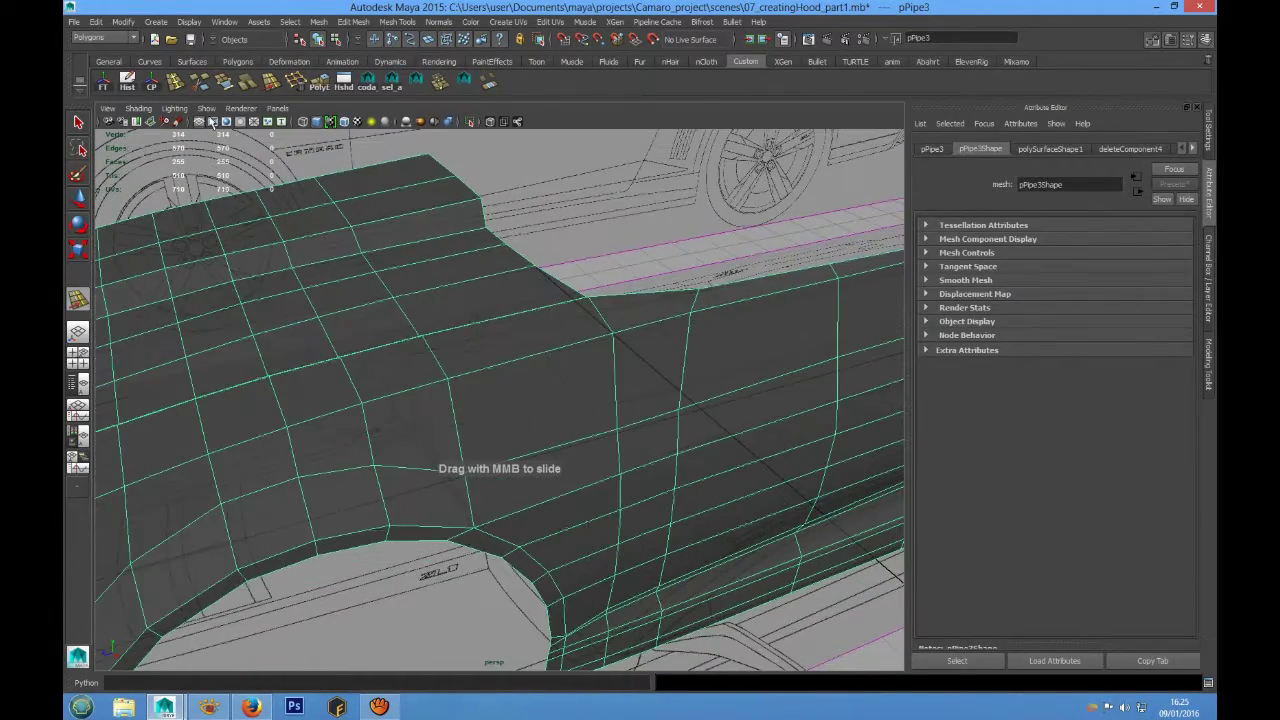
Insert an edge loop across the hood and fender using Relative distance from edge.
left_click(182, 87)
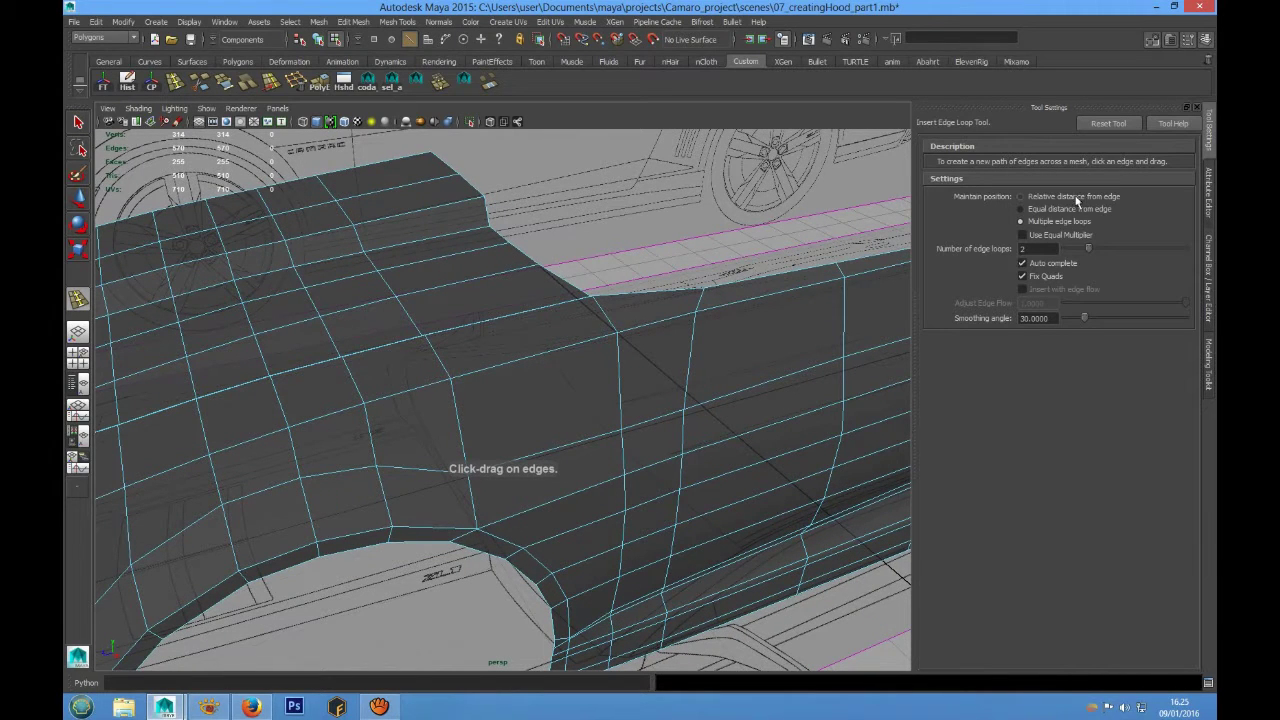
left_click(1076, 196)
scroll(542, 414, "up", 3)
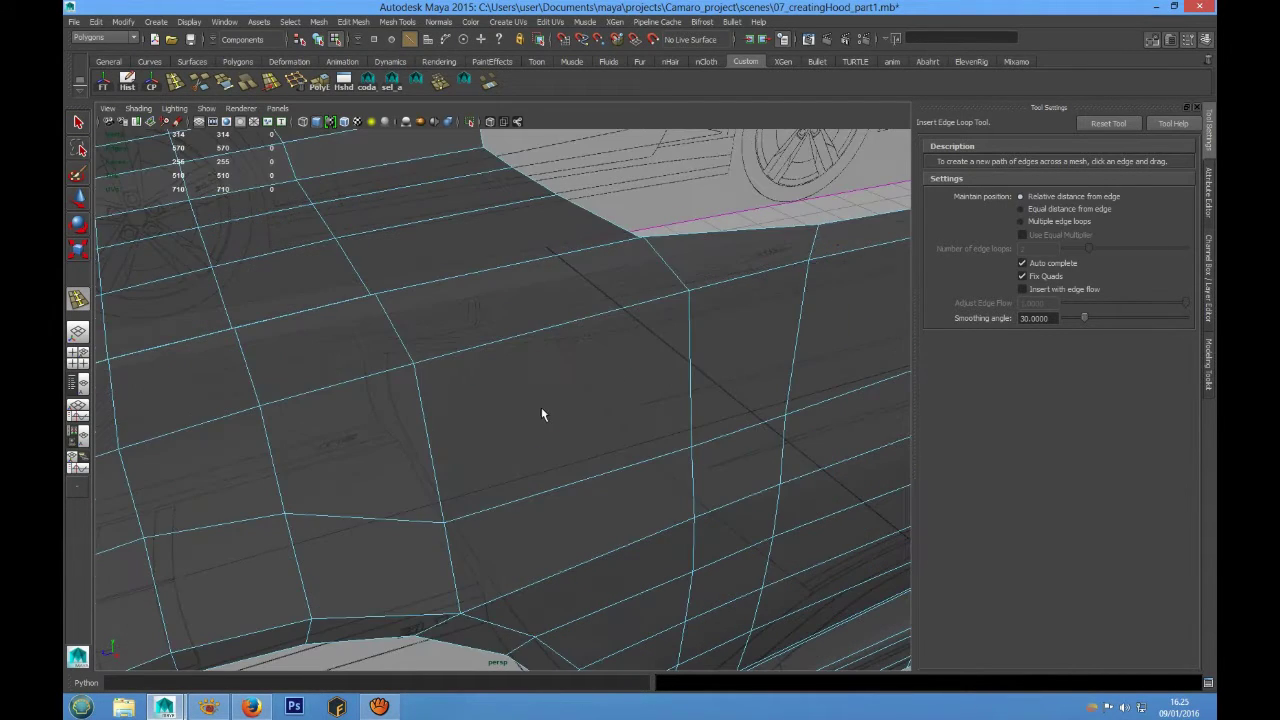
scroll(541, 408, "down", 3)
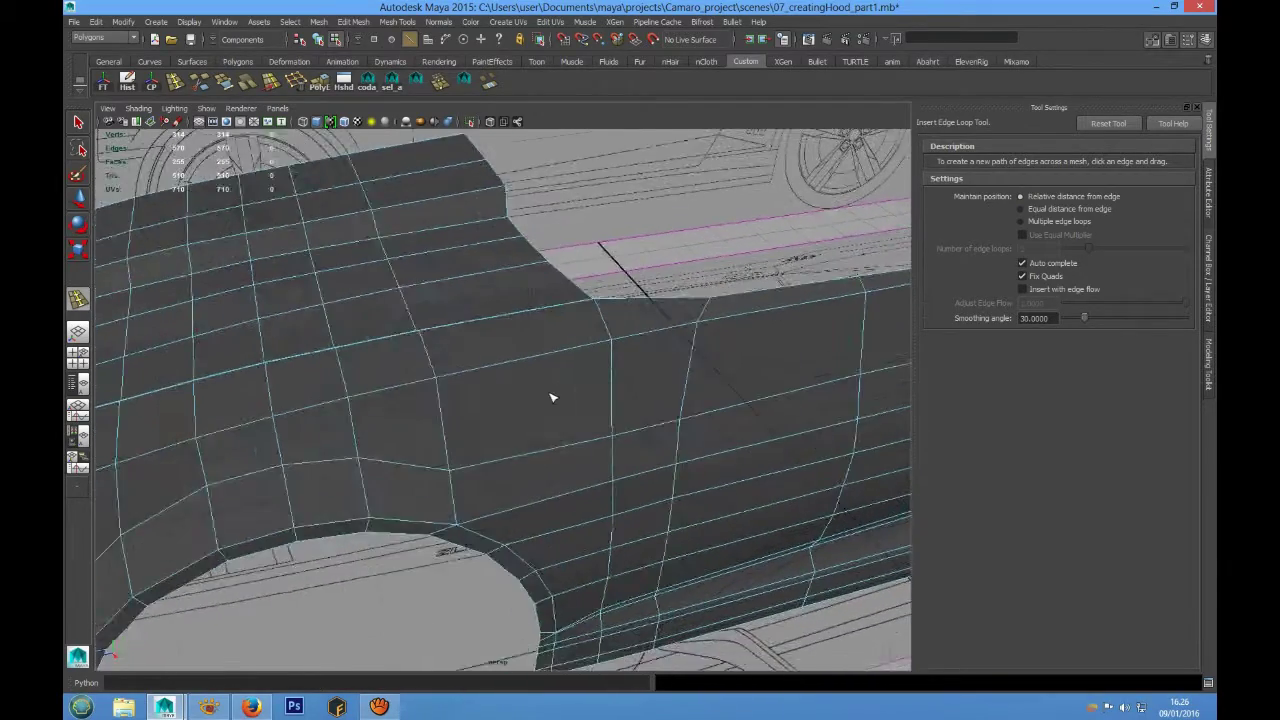
scroll(545, 398, "down", 3)
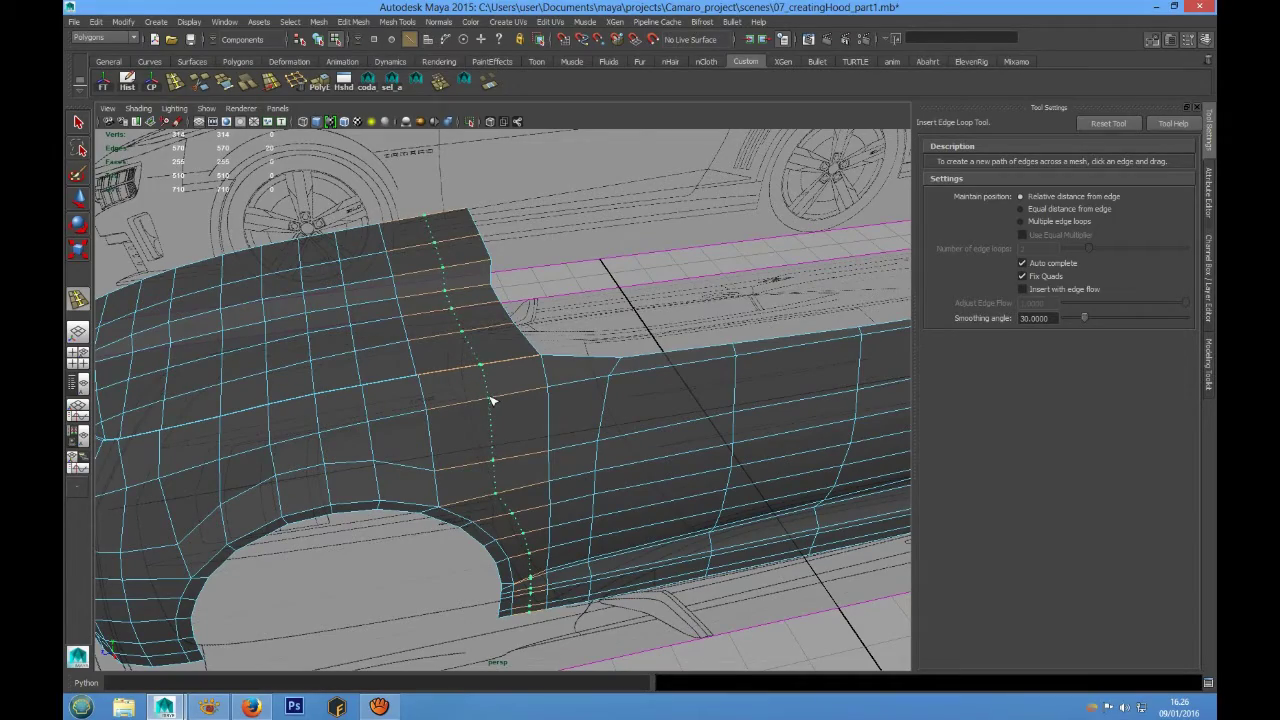
left_click(490, 400)
scroll(491, 400, "down", 3)
mouse_move(494, 434)
left_mouse_down("alt")
mouse_move(522, 467)
mouse_move(400, 423)
mouse_move(380, 429)
mouse_move(491, 429)
mouse_move(487, 441)
mouse_move(586, 400)
left_mouse_up("alt")
right_click_drag(528, 386, 567, 393)
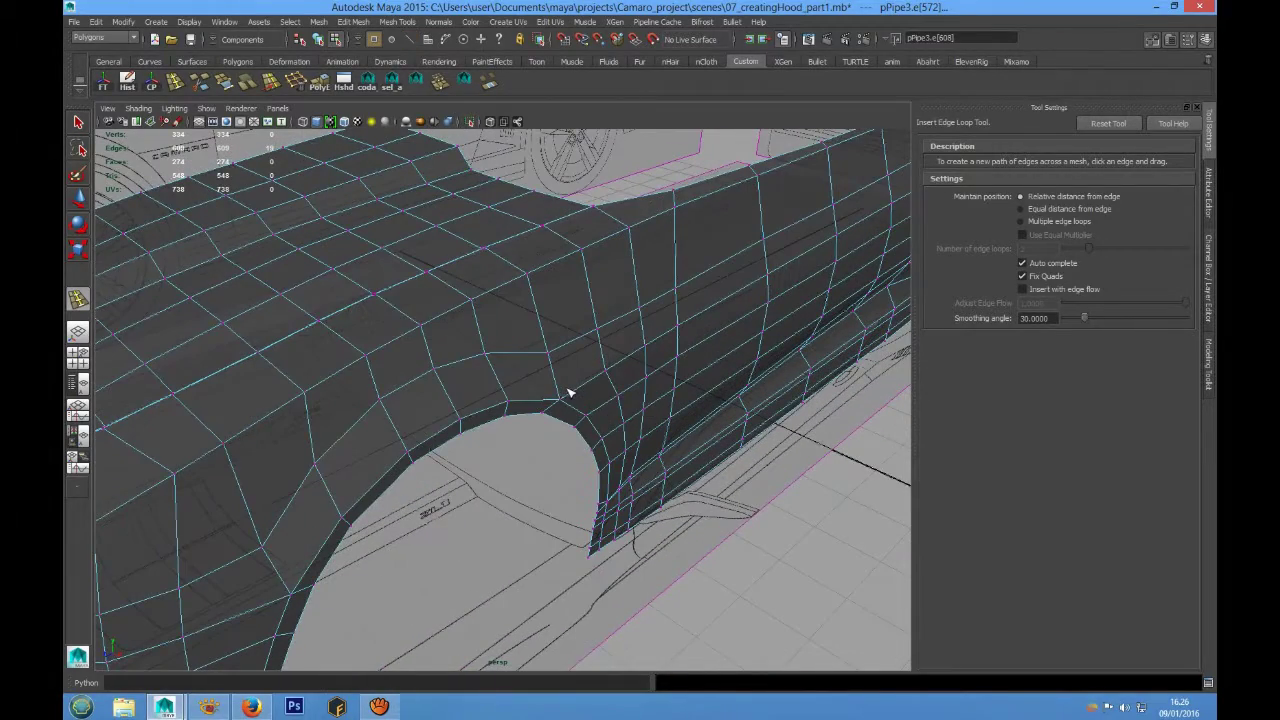
With the Move Tool, pick the wheel-arch corner vertex and frame it close up.
key("w")
left_click(607, 371)
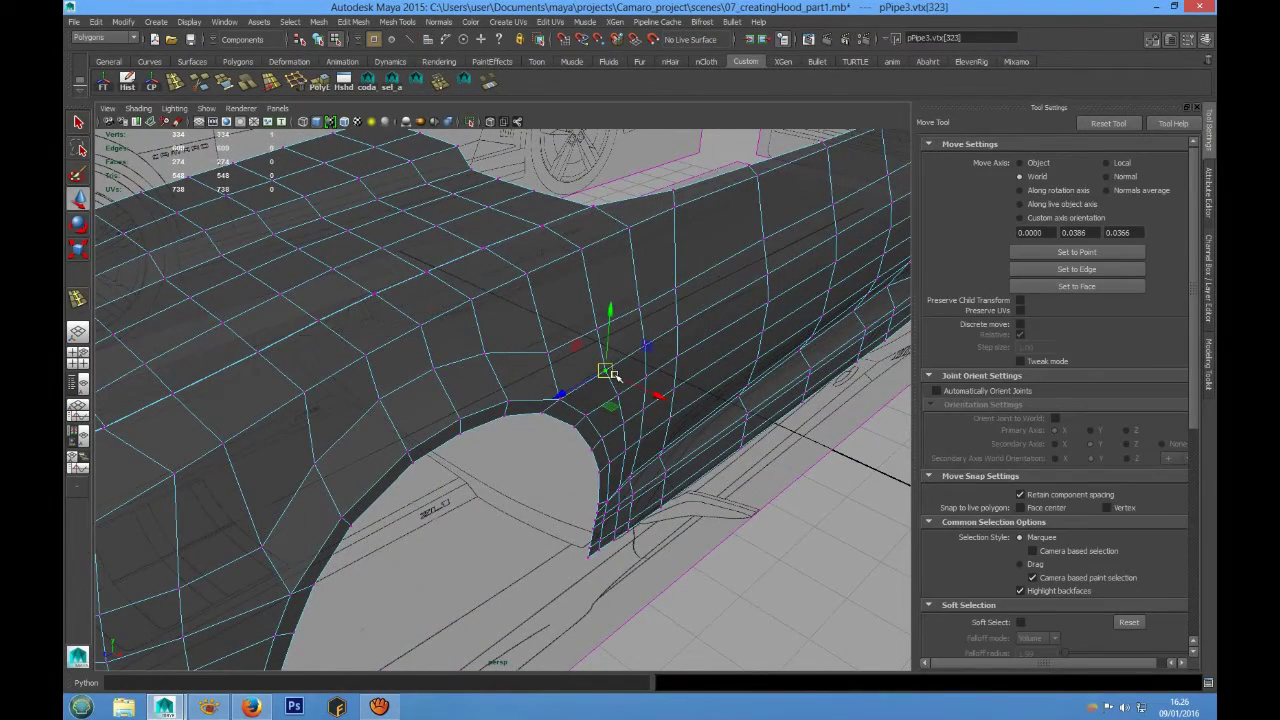
scroll(574, 343, "up", 3)
scroll(574, 343, "down", 3)
mouse_move(574, 343)
left_mouse_down("alt")
mouse_move(614, 414)
mouse_move(542, 403)
mouse_move(445, 362)
mouse_move(450, 430)
mouse_move(654, 443)
left_mouse_up("alt")
scroll(562, 471, "up", 3)
mouse_move(562, 471)
left_mouse_down("alt")
mouse_move(603, 451)
mouse_move(540, 455)
left_mouse_up("alt")
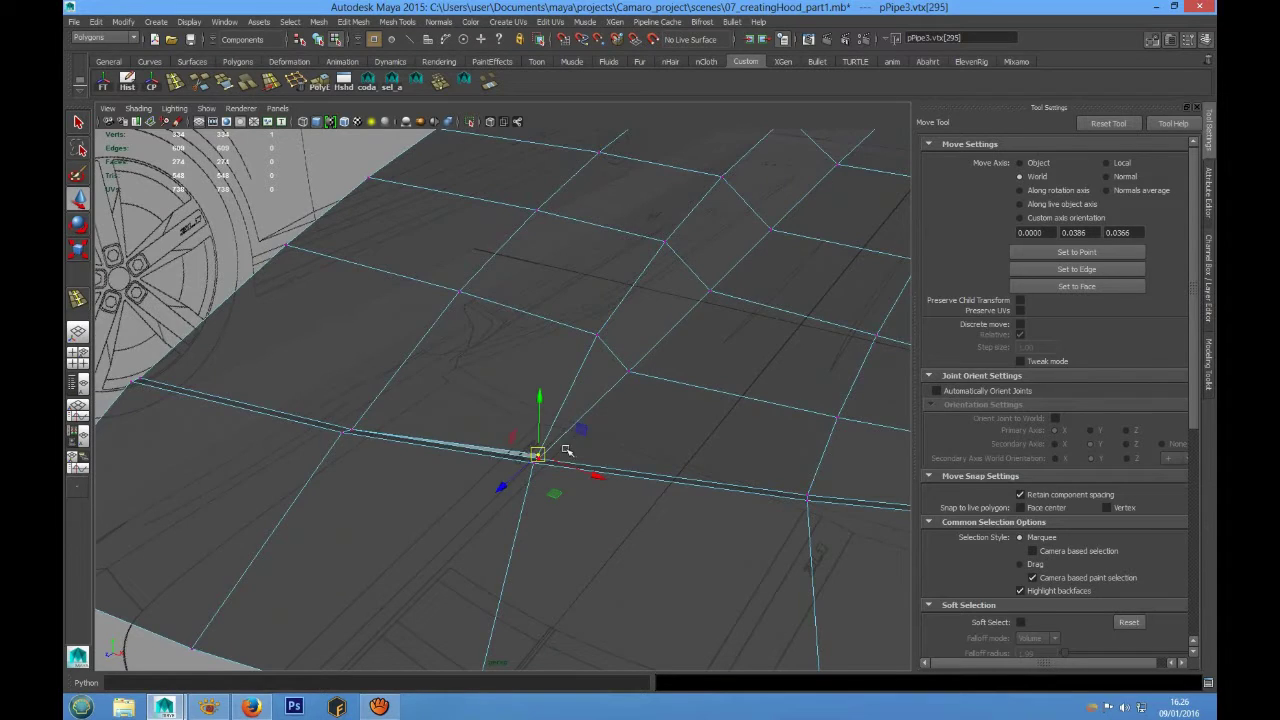
scroll(540, 455, "up", 3)
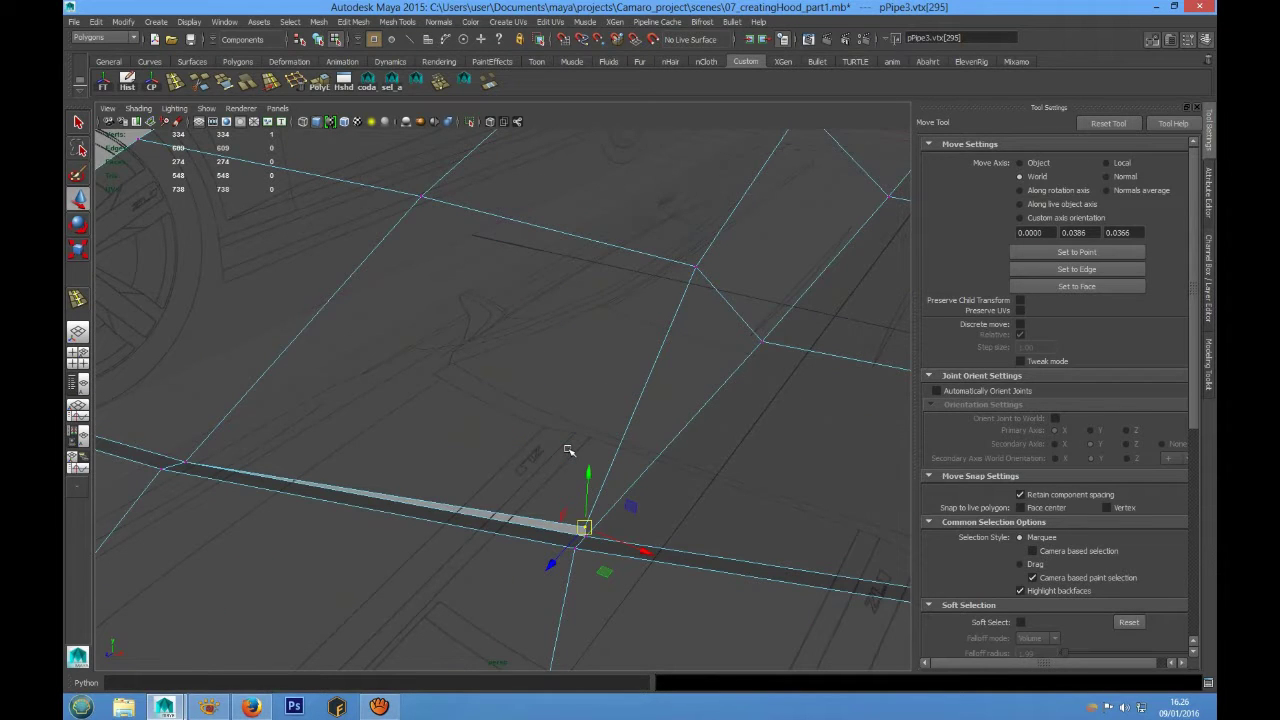
scroll(568, 448, "down", 2)
mouse_move(569, 446)
left_mouse_down("alt")
mouse_move(537, 417)
mouse_move(508, 428)
left_mouse_up("alt")
scroll(508, 428, "up", 5)
scroll(508, 428, "down", 1)
scroll(508, 428, "down", 2)
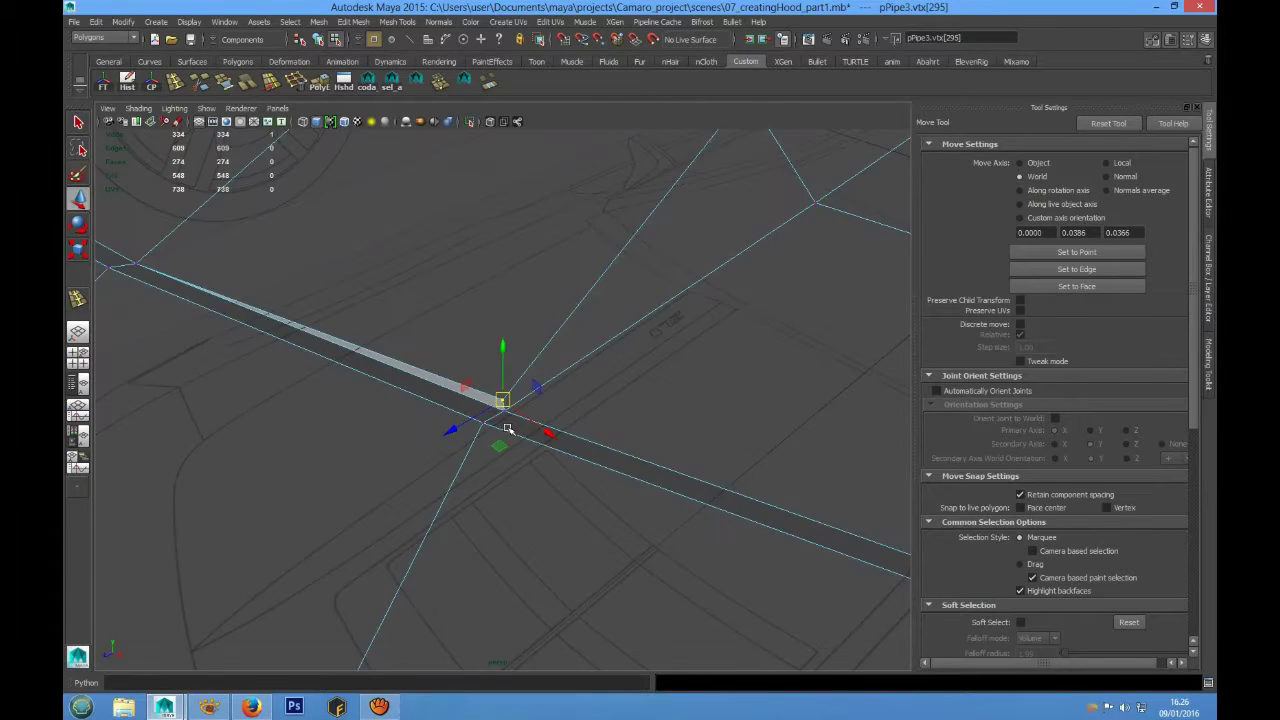
scroll(508, 428, "up", 2)
scroll(508, 428, "down", 2)
Move the vertex onto its neighbour, merge the pair, and reselect pPipe3 in Object Mode.
left_click_drag(503, 398, 508, 400)
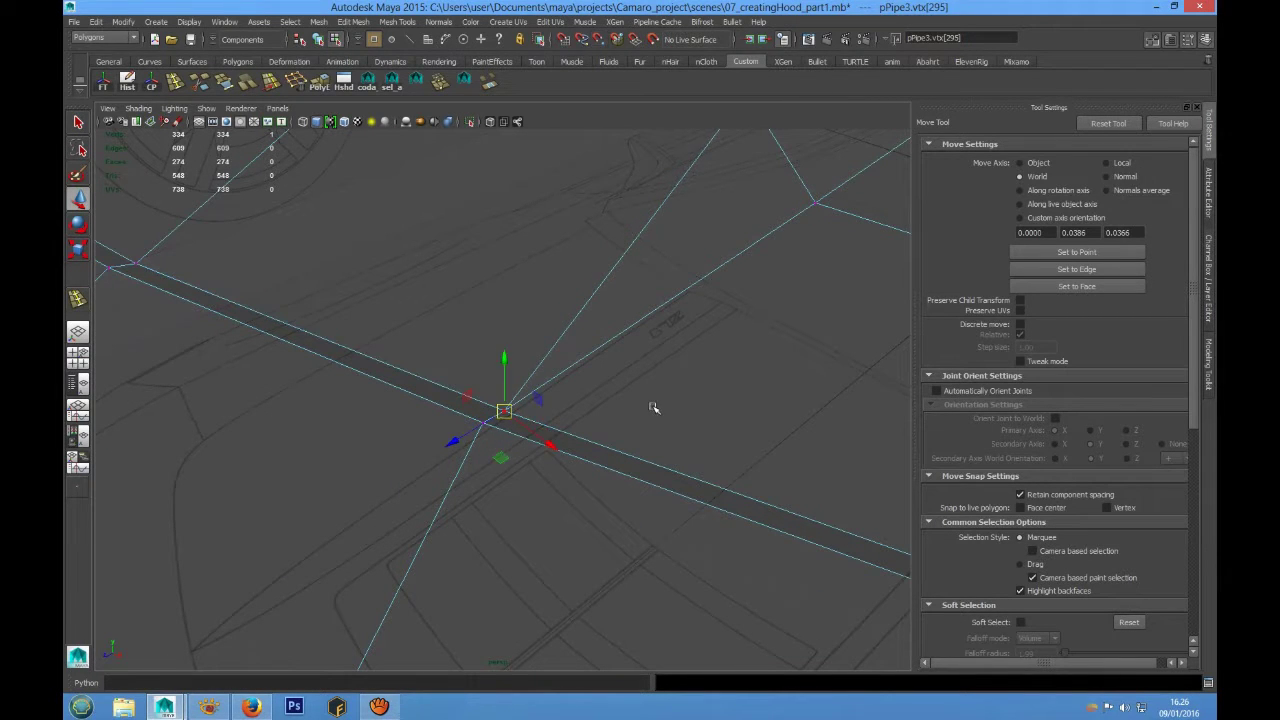
left_click(512, 416)
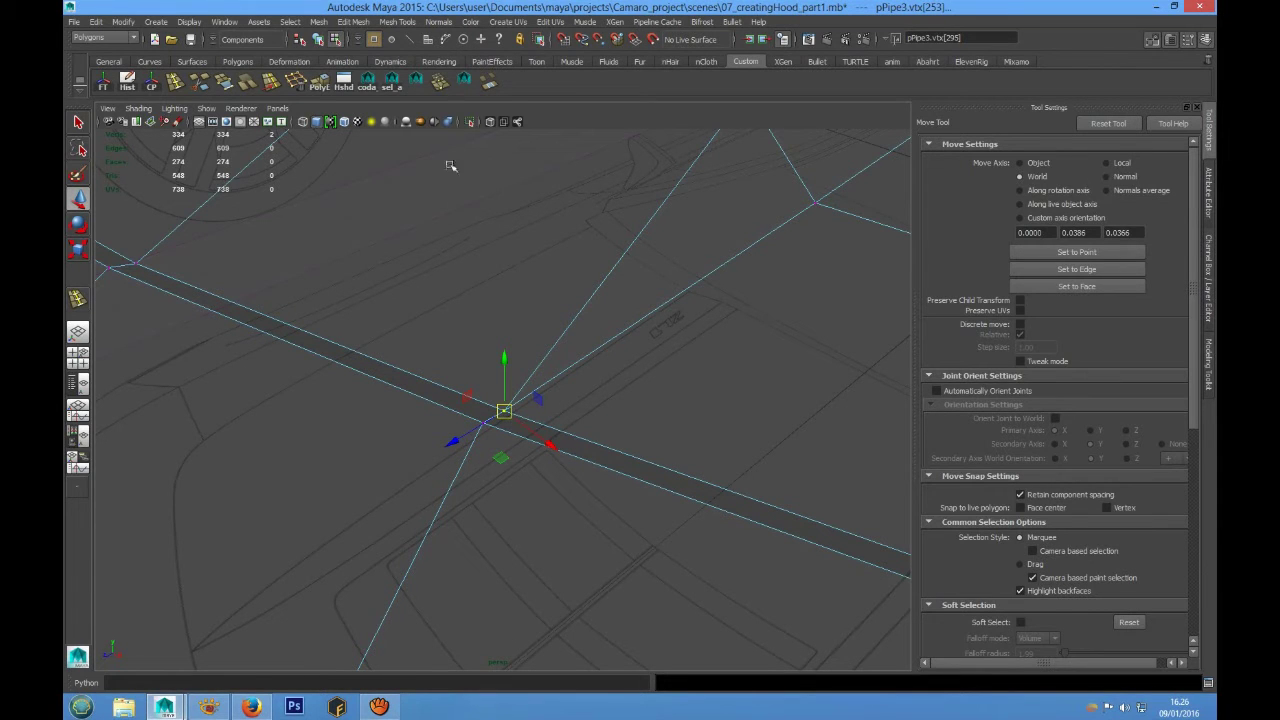
left_click(441, 85)
scroll(500, 280, "down", 3)
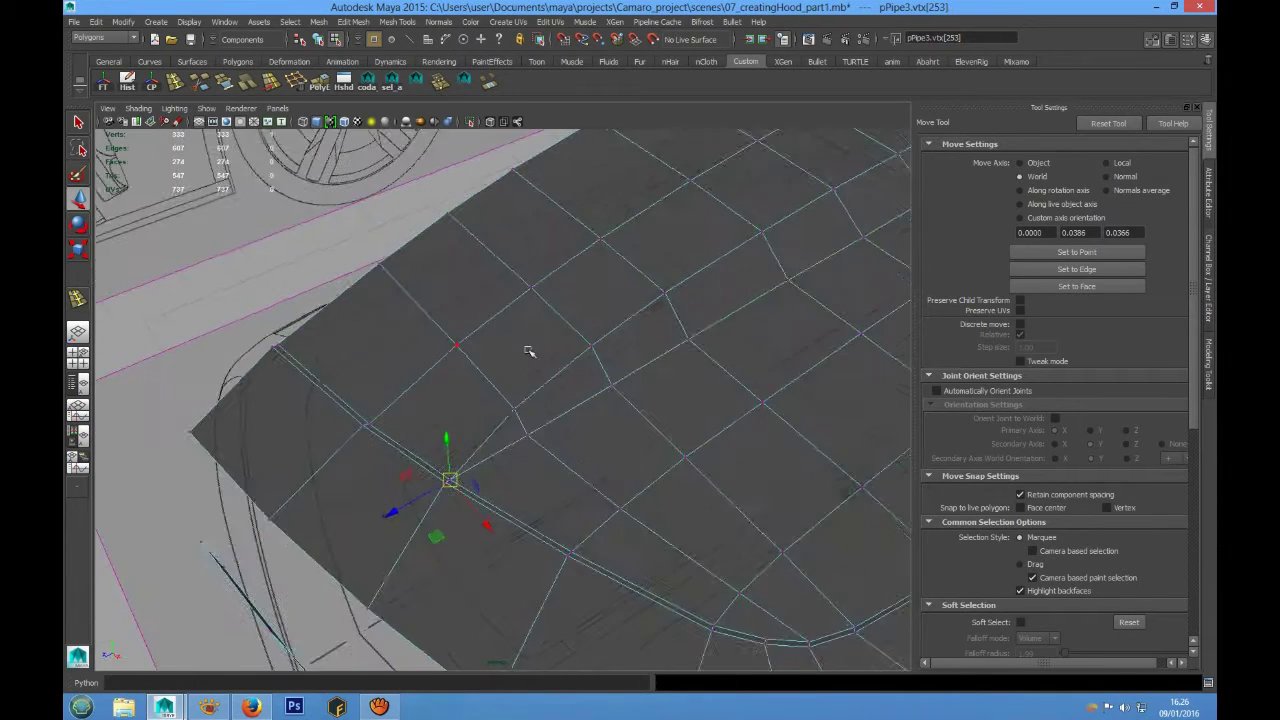
right_click_drag(560, 328, 615, 306)
left_click(615, 306)
scroll(615, 306, "down", 5)
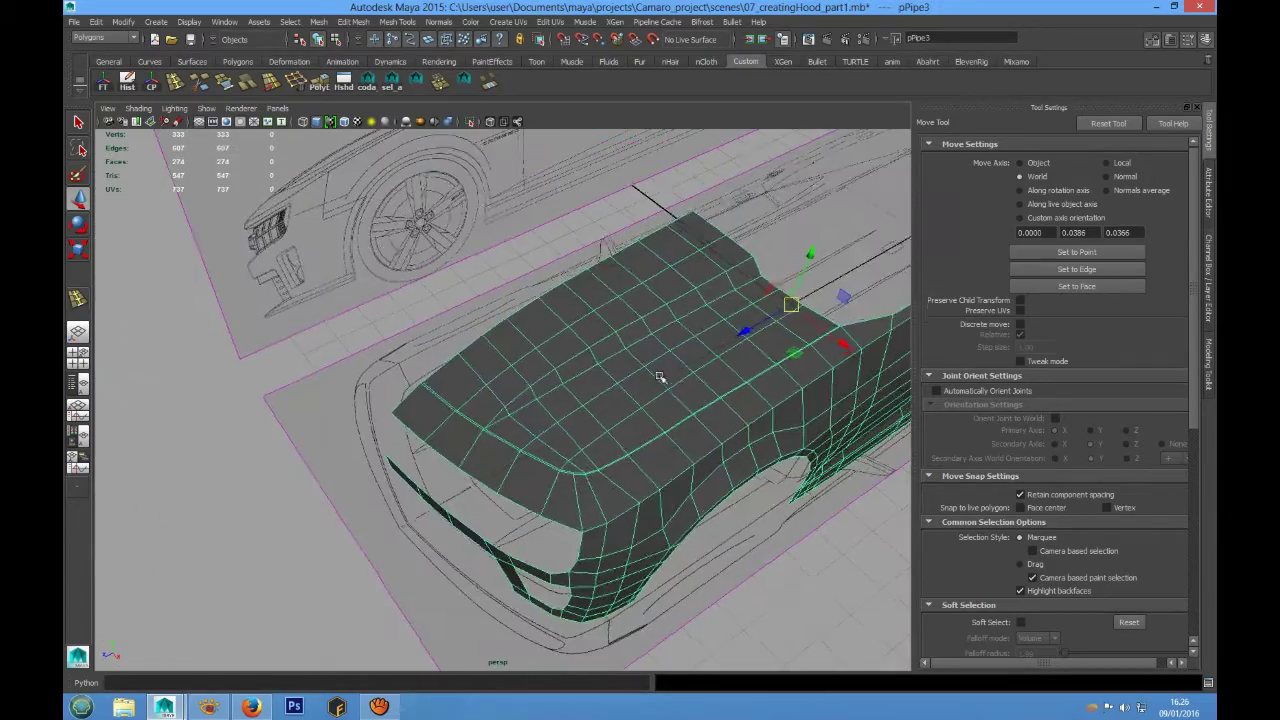
mouse_move(663, 371)
left_mouse_down("alt")
mouse_move(480, 371)
mouse_move(463, 406)
mouse_move(654, 400)
mouse_move(615, 393)
mouse_move(657, 351)
mouse_move(610, 400)
mouse_move(543, 429)
mouse_move(571, 440)
left_mouse_up("alt")
Maximize the top view and frame the hood's lower curved end.
key("space")
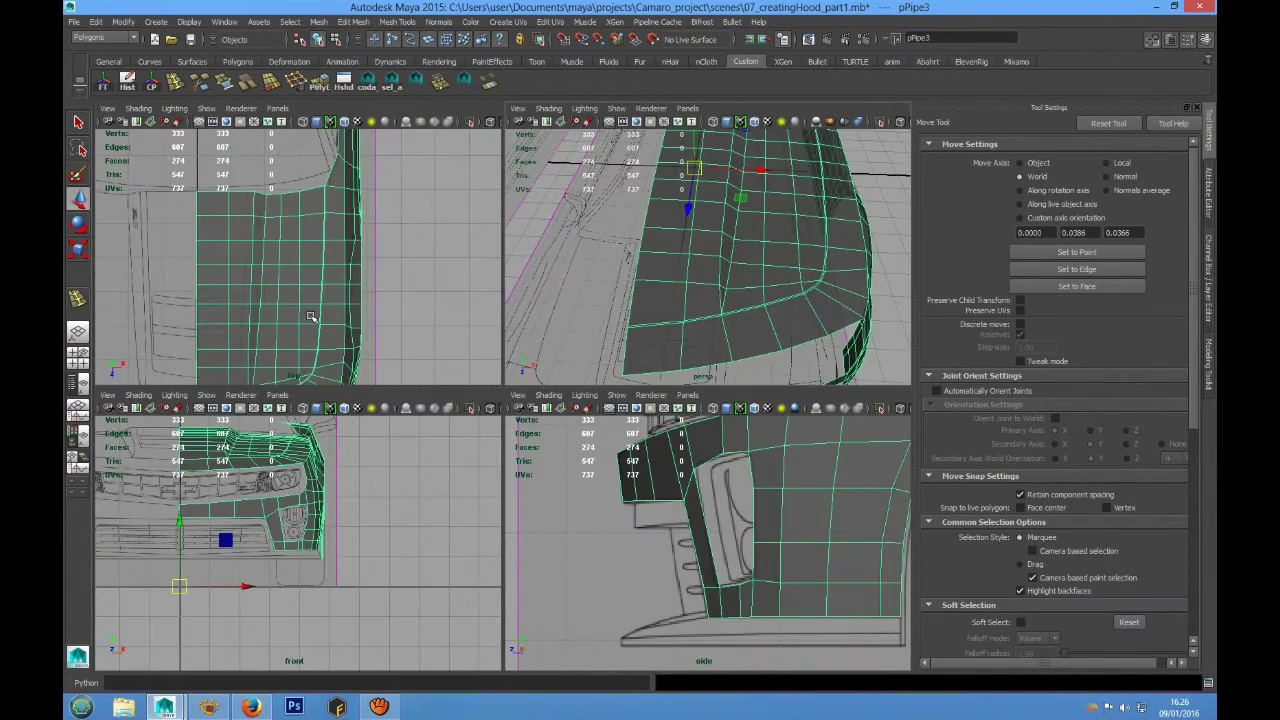
key("space")
scroll(543, 314, "up", 3)
scroll(531, 374, "up", 2)
middle_click_drag(531, 374, 575, 545, "alt")
middle_click_drag(344, 322, 342, 208, "alt")
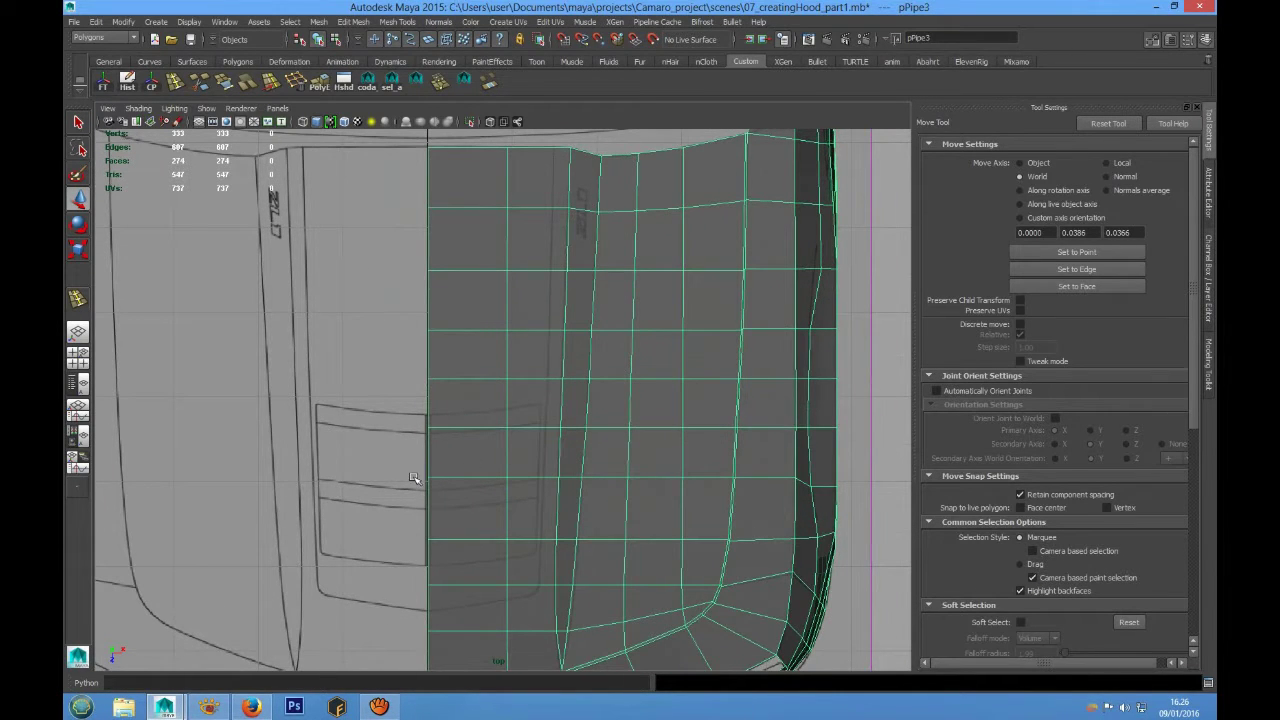
Zoom in on the hood's front corner to compare it with the blueprint outline.
scroll(524, 511, "down", 5)
scroll(508, 466, "up", 2)
scroll(503, 466, "up", 2)
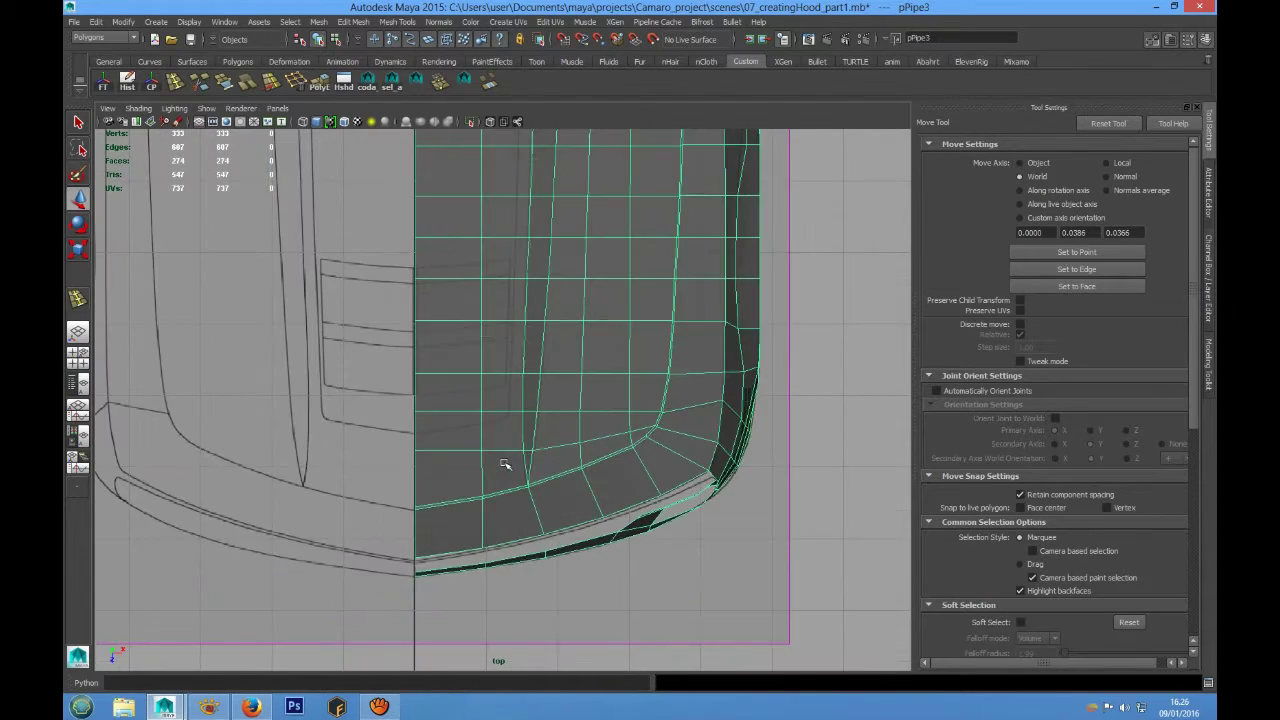
scroll(508, 465, "up", 2)
scroll(505, 520, "down", 1)
scroll(502, 420, "down", 2)
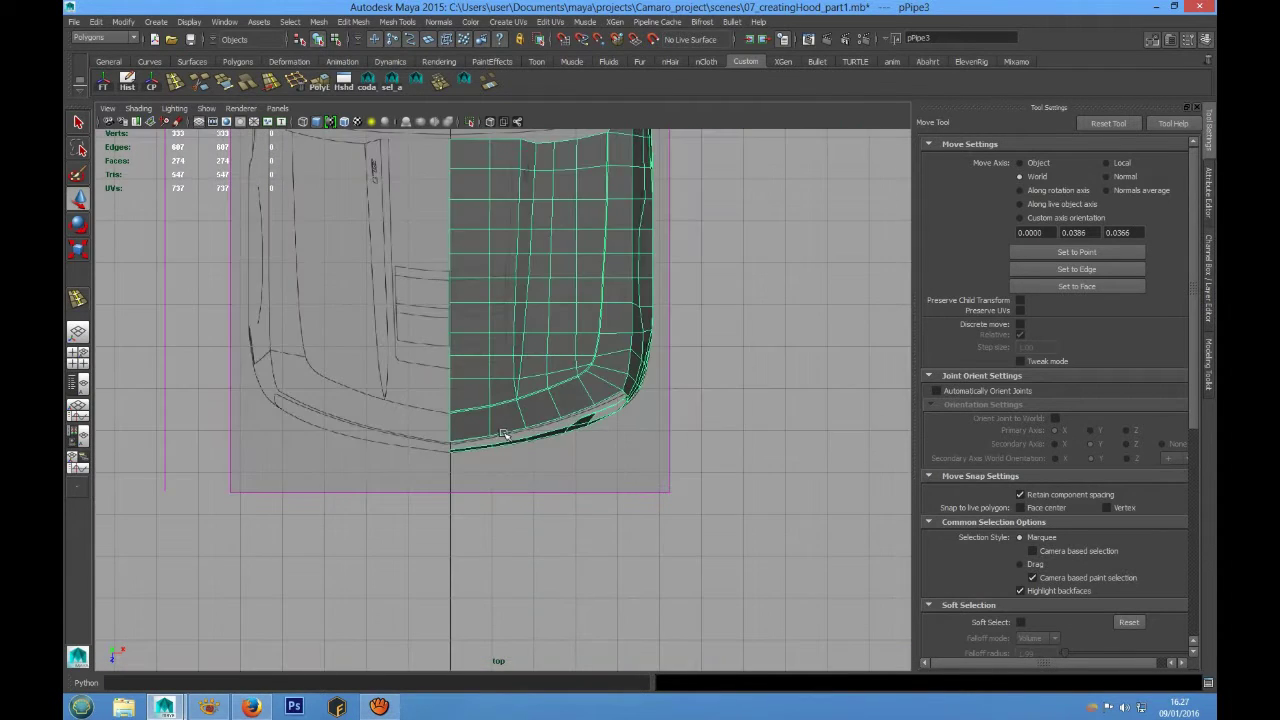
scroll(503, 429, "up", 2)
scroll(522, 515, "down", 1)
scroll(522, 515, "up", 2)
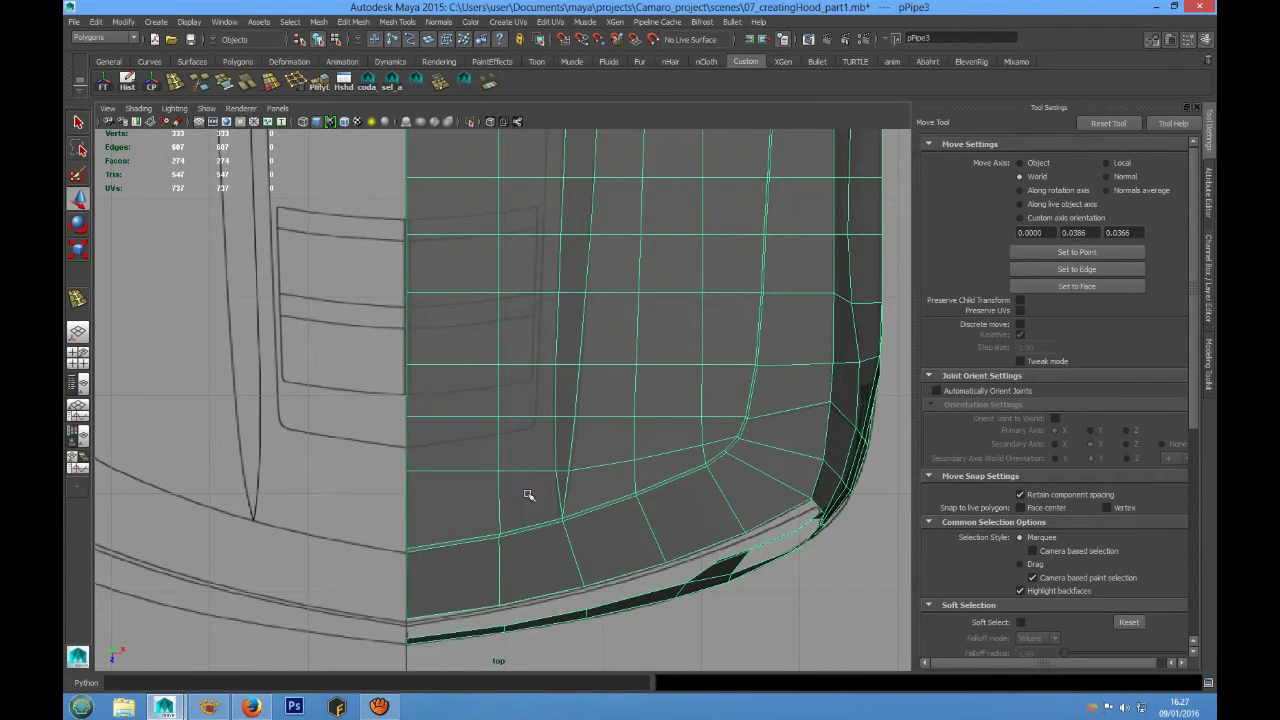
scroll(528, 494, "down", 4)
scroll(525, 520, "down", 1)
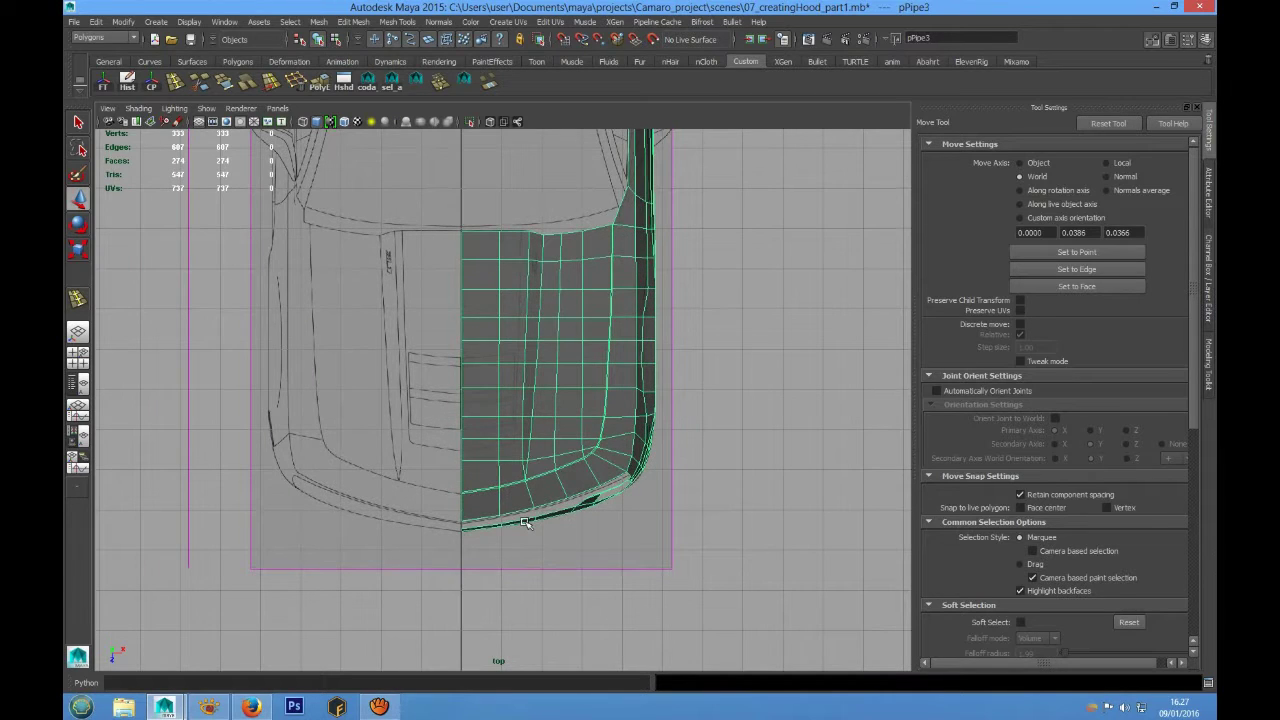
scroll(526, 522, "up", 2)
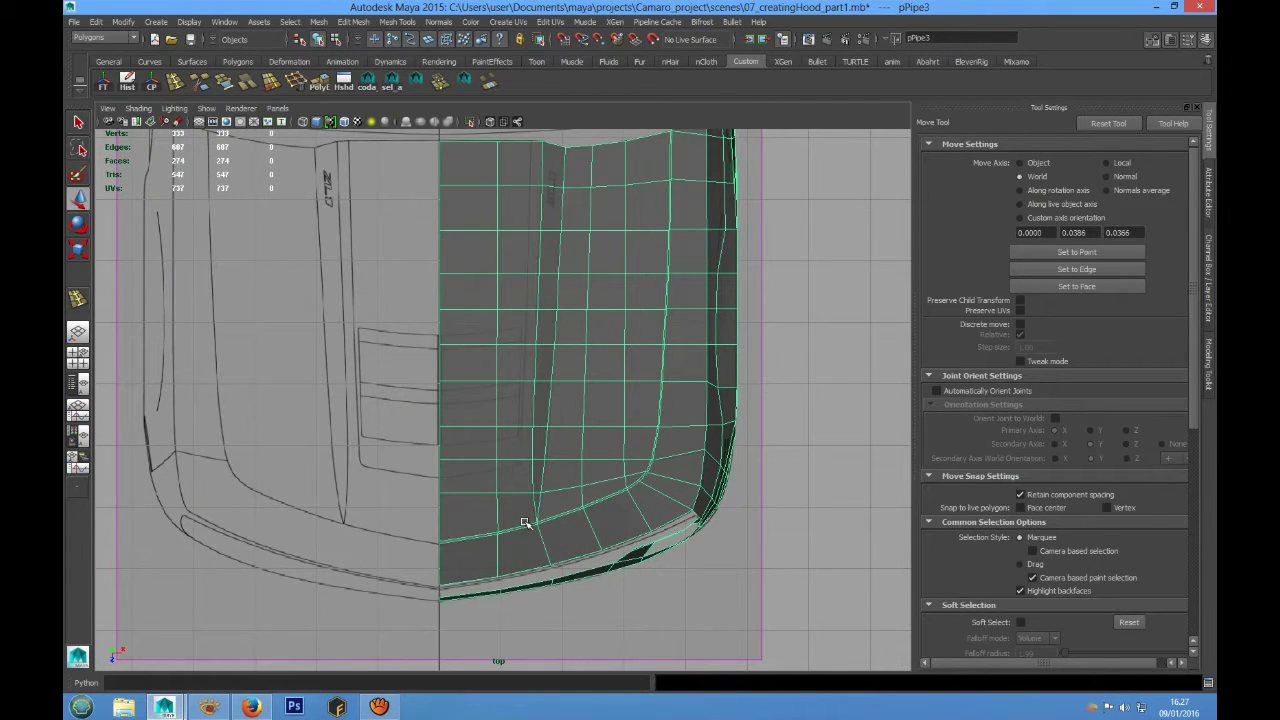
scroll(526, 522, "up", 1)
scroll(492, 478, "down", 1)
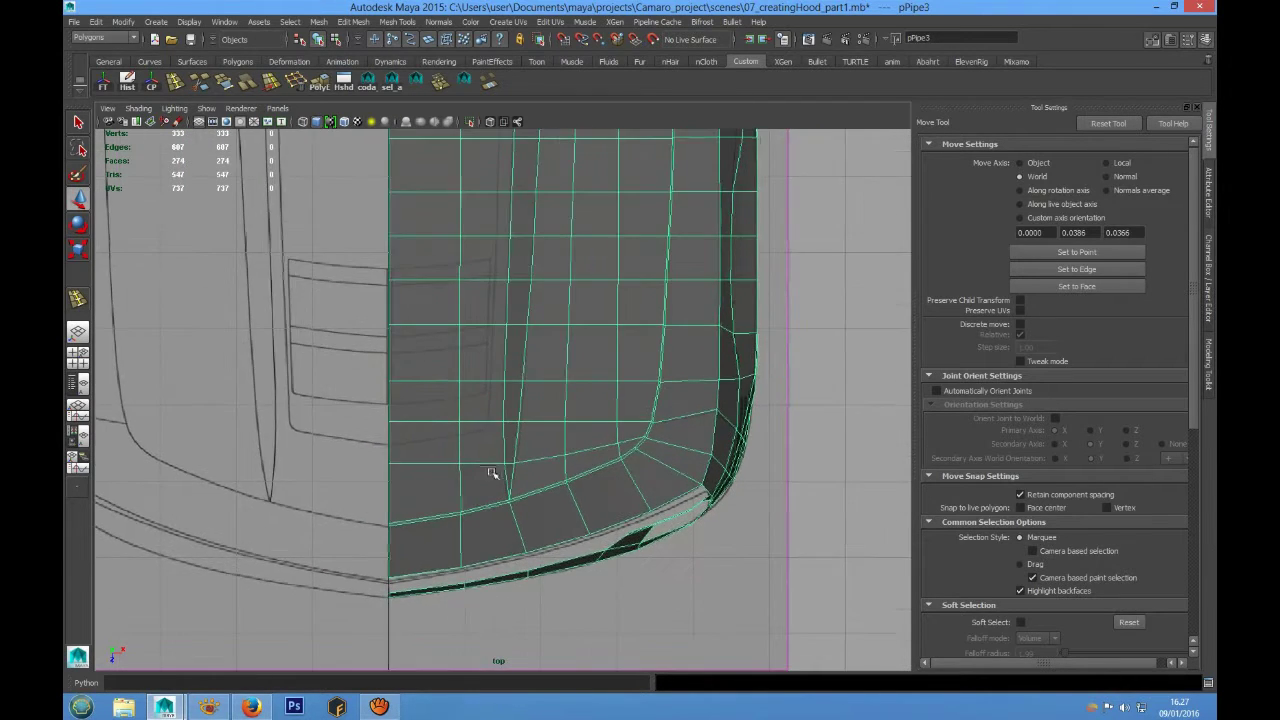
scroll(490, 472, "down", 1)
In Edge mode, select a vertical edge loop on the hood's front panel.
scroll(460, 231, "down", 1)
scroll(466, 278, "down", 1)
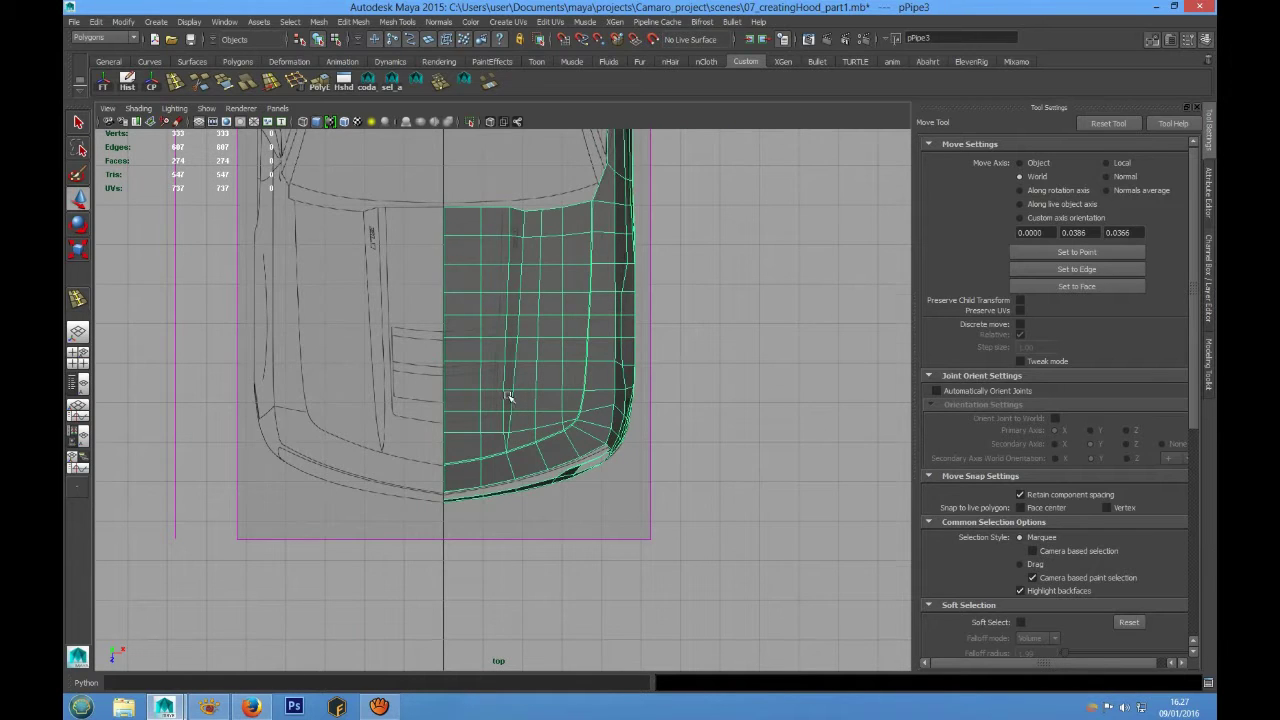
scroll(502, 440, "up", 1)
scroll(500, 420, "up", 1)
scroll(503, 365, "up", 1)
right_click_drag(504, 362, 511, 327)
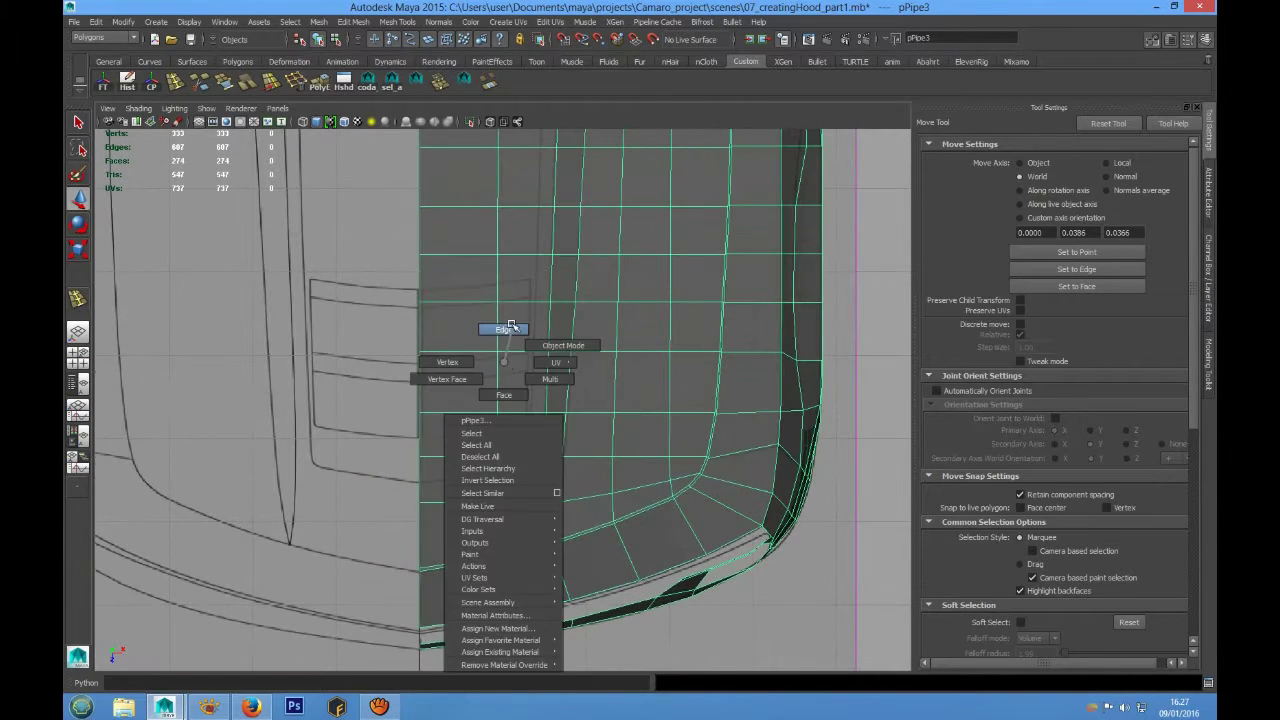
left_click(497, 335)
scroll(500, 360, "down", 2)
scroll(510, 430, "down", 1)
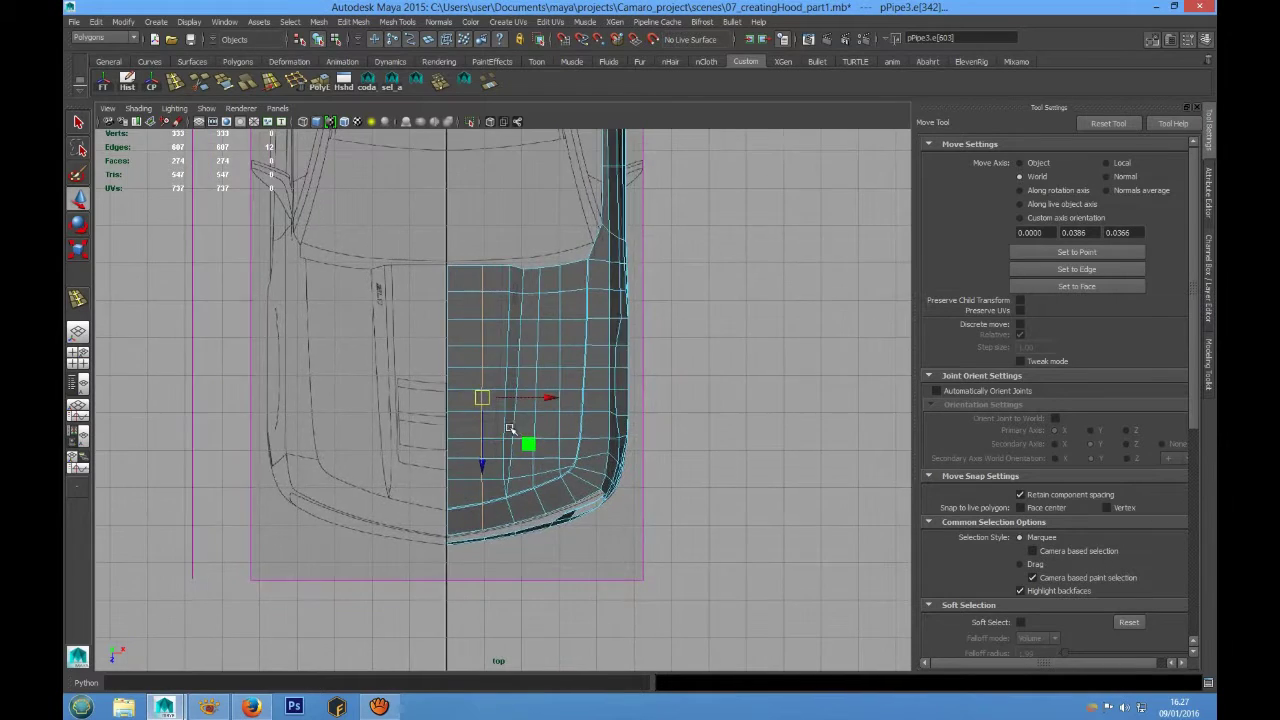
scroll(509, 429, "up", 1)
scroll(509, 430, "up", 1)
scroll(509, 431, "down", 1)
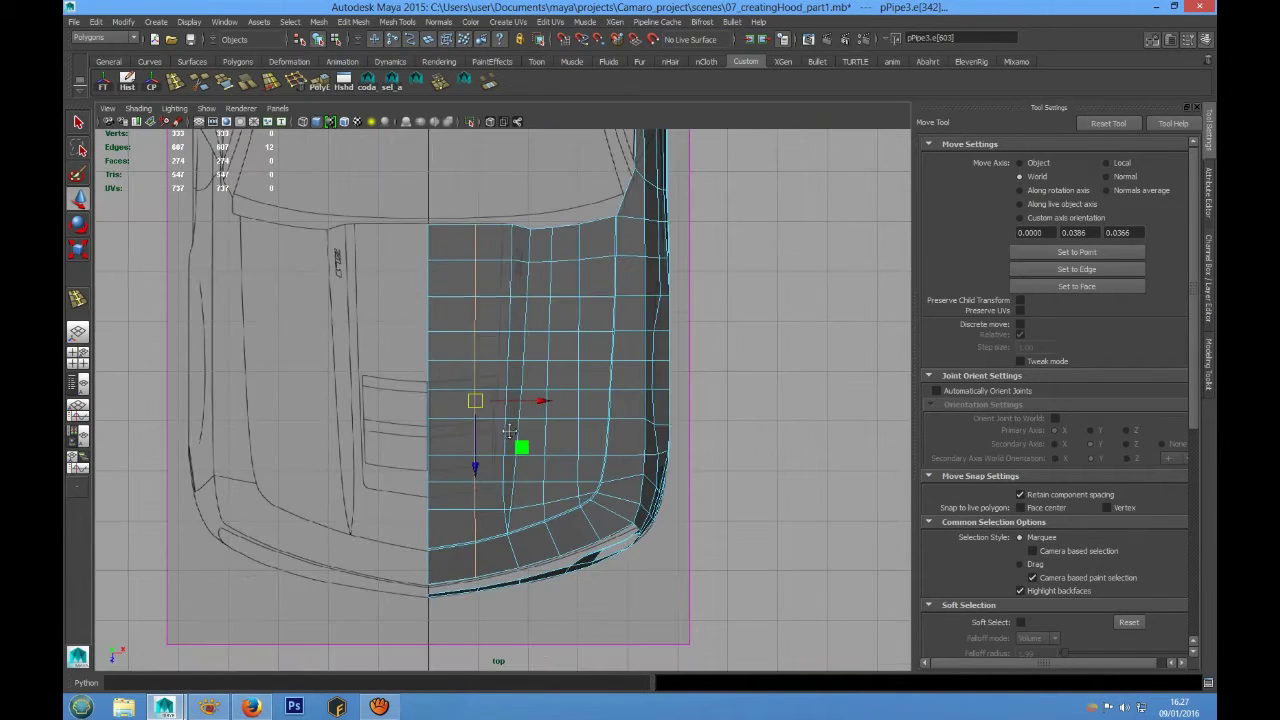
Slide the edge loop slightly left toward the centre line and check it in perspective.
left_click(274, 86)
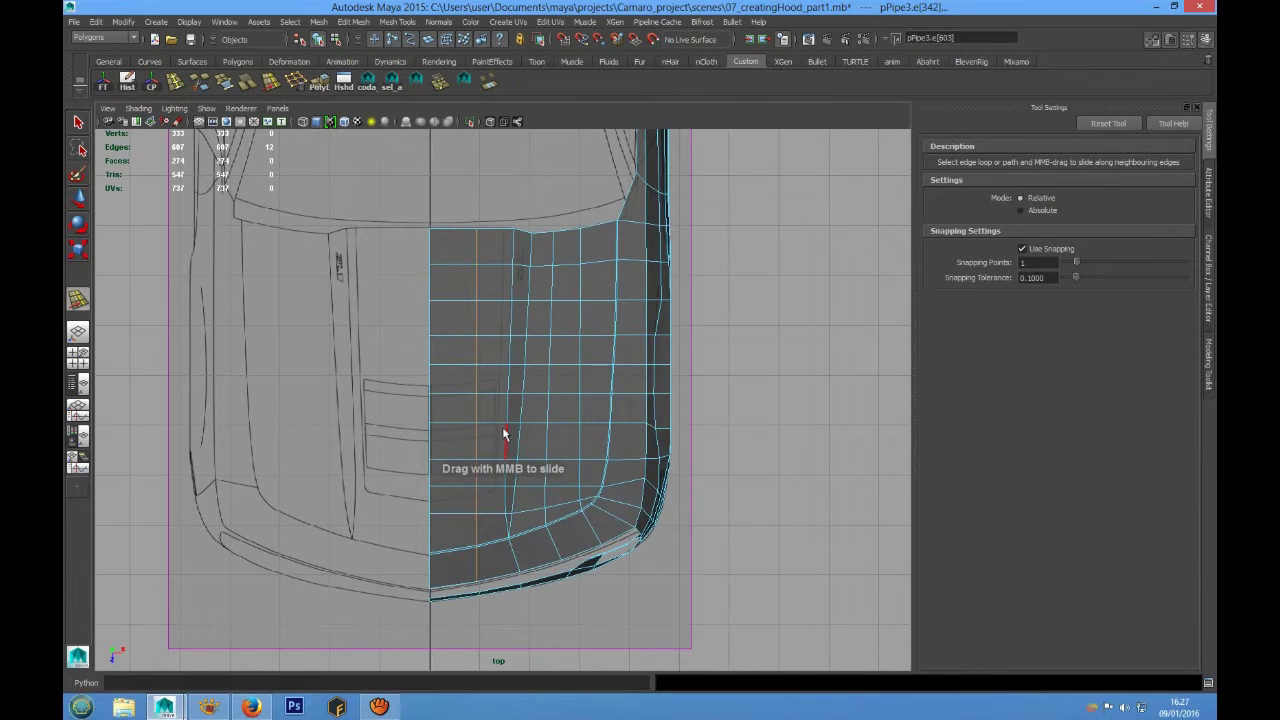
scroll(505, 433, "up", 1)
scroll(500, 443, "up", 1)
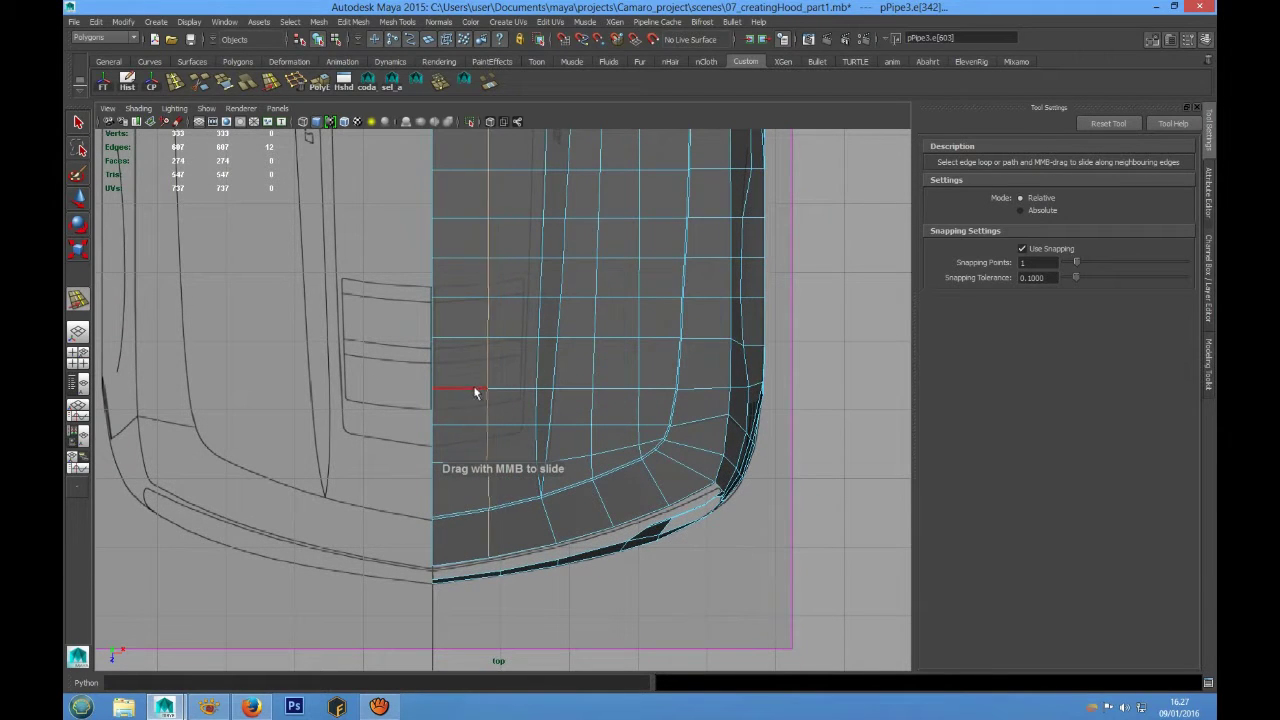
middle_click_drag(475, 393, 469, 395)
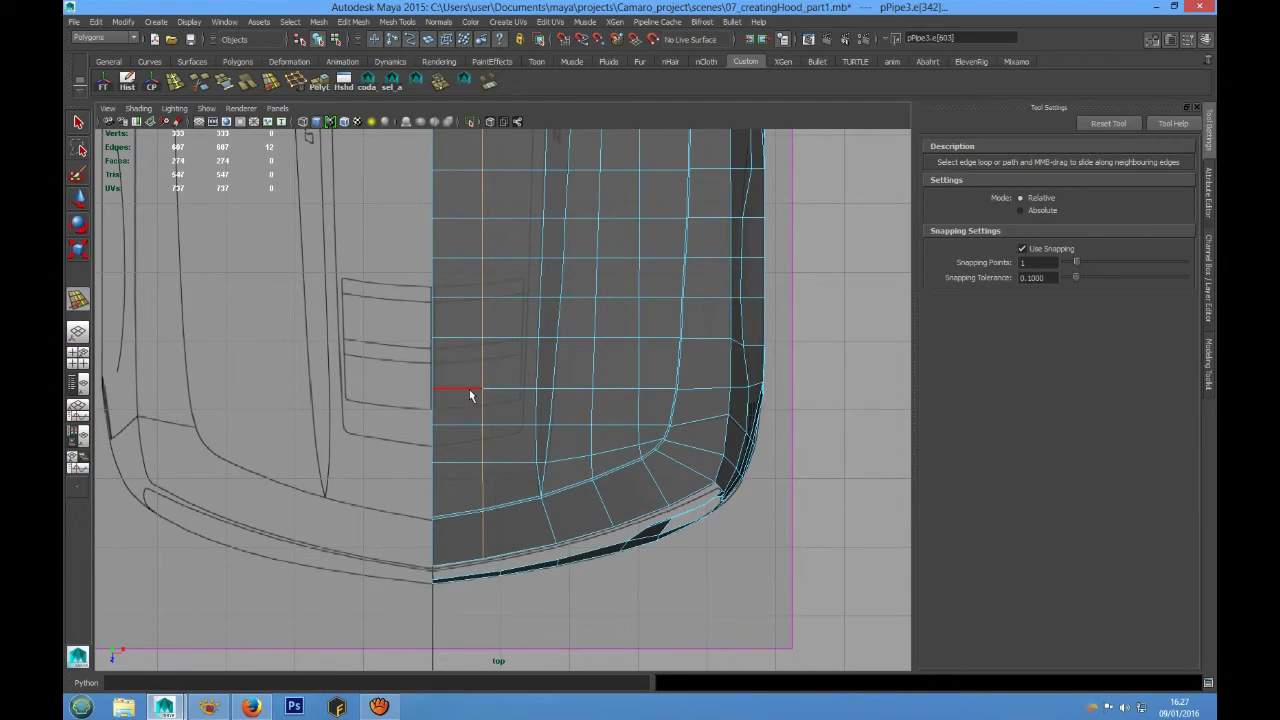
key("space")
key("space")
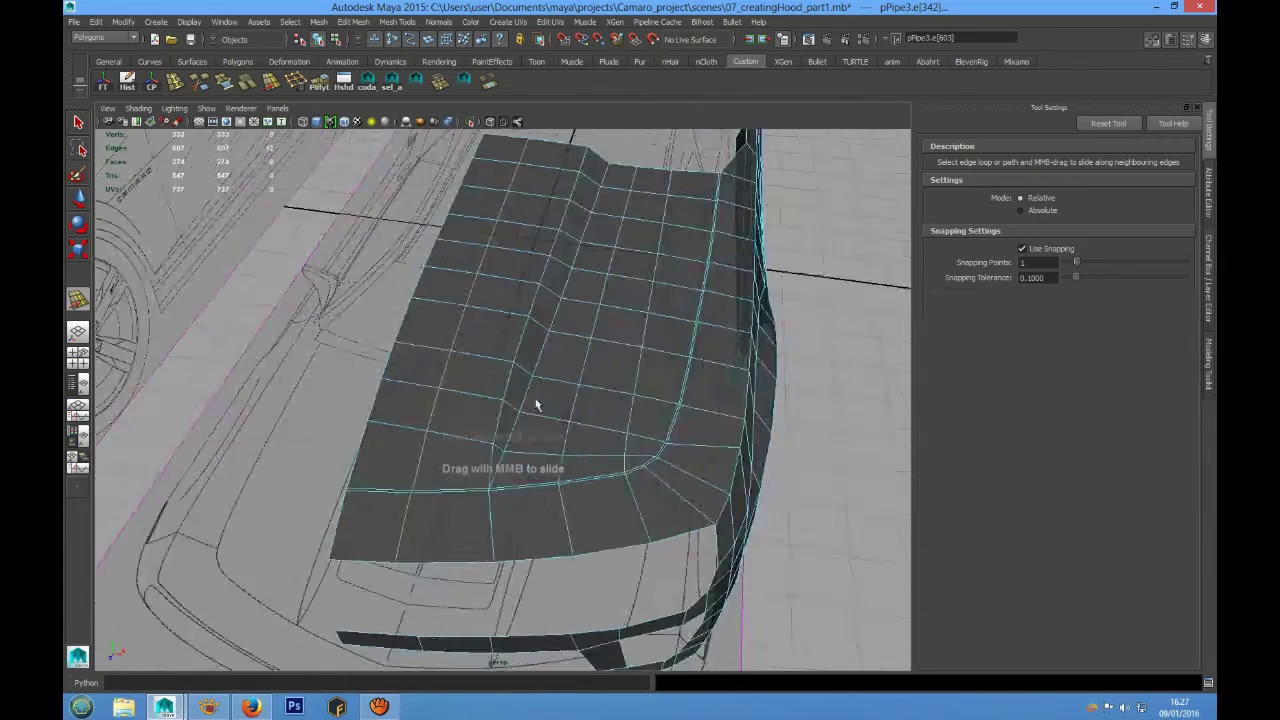
left_click_drag(460, 407, 571, 391, "alt")
key("space")
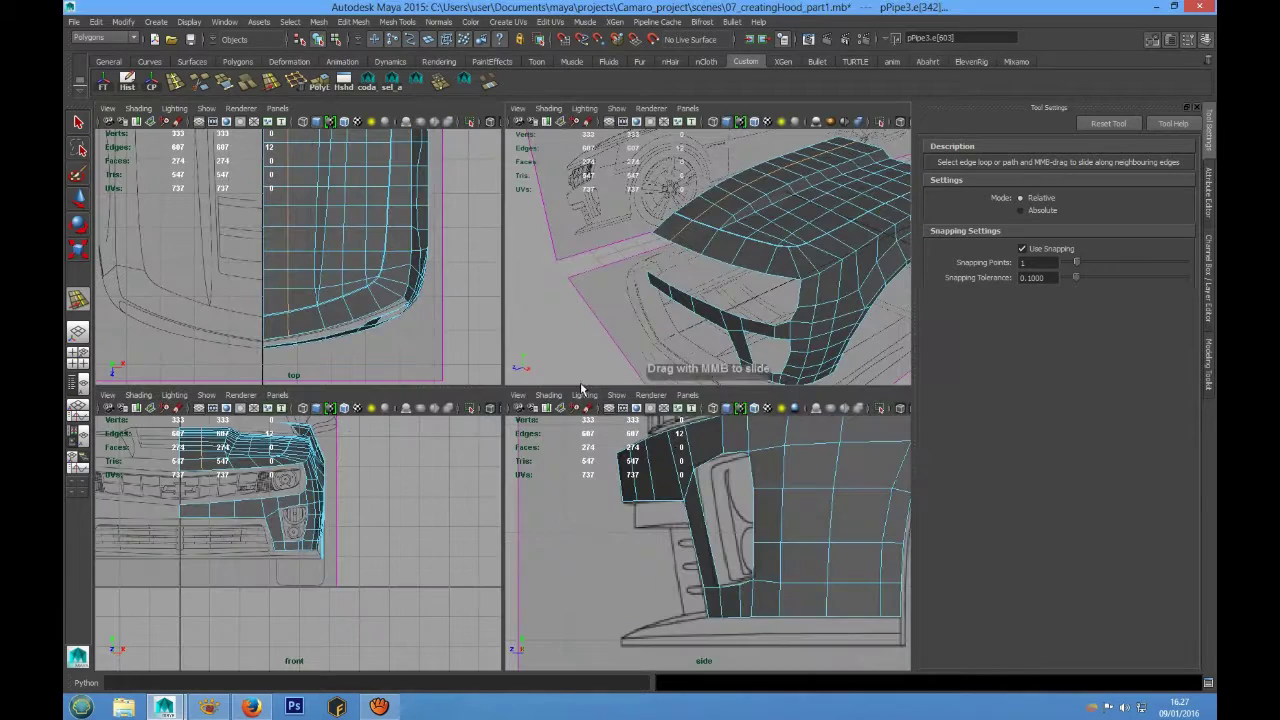
key("space")
Slide the vertical bumper edge below the grille to the left.
scroll(423, 460, "up", 2)
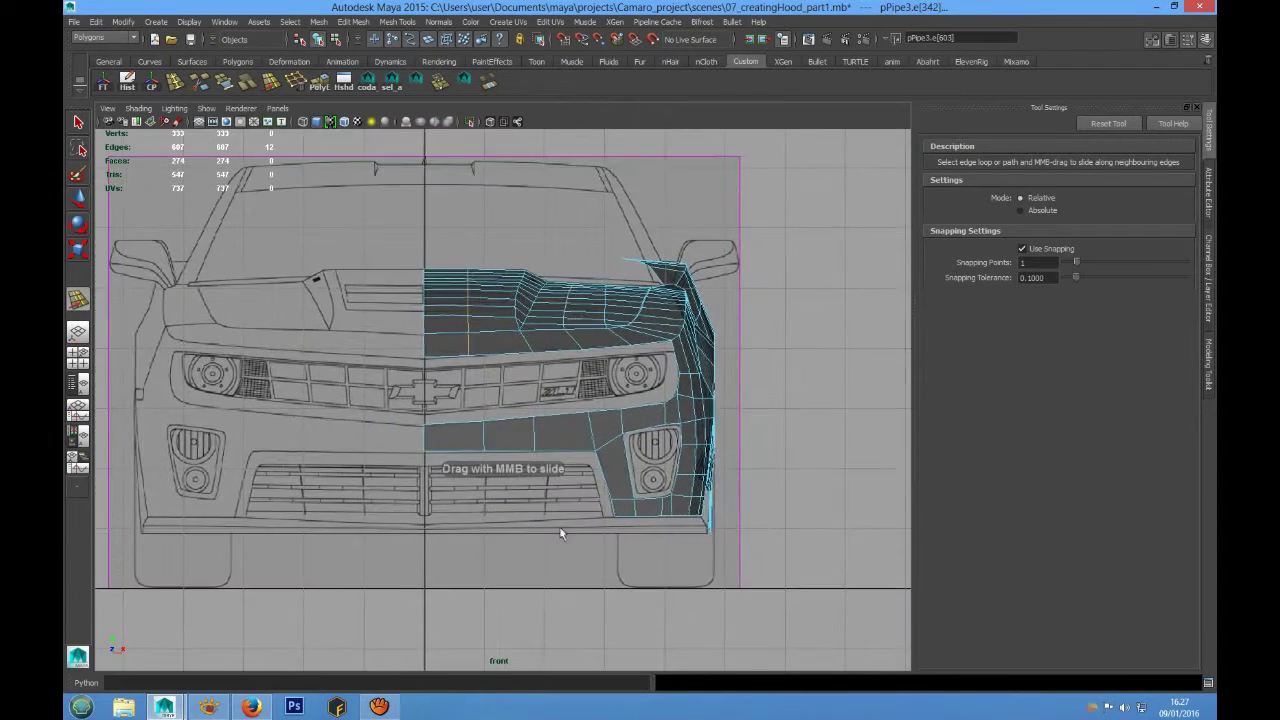
scroll(560, 534, "up", 5)
right_click_drag(471, 434, 473, 450)
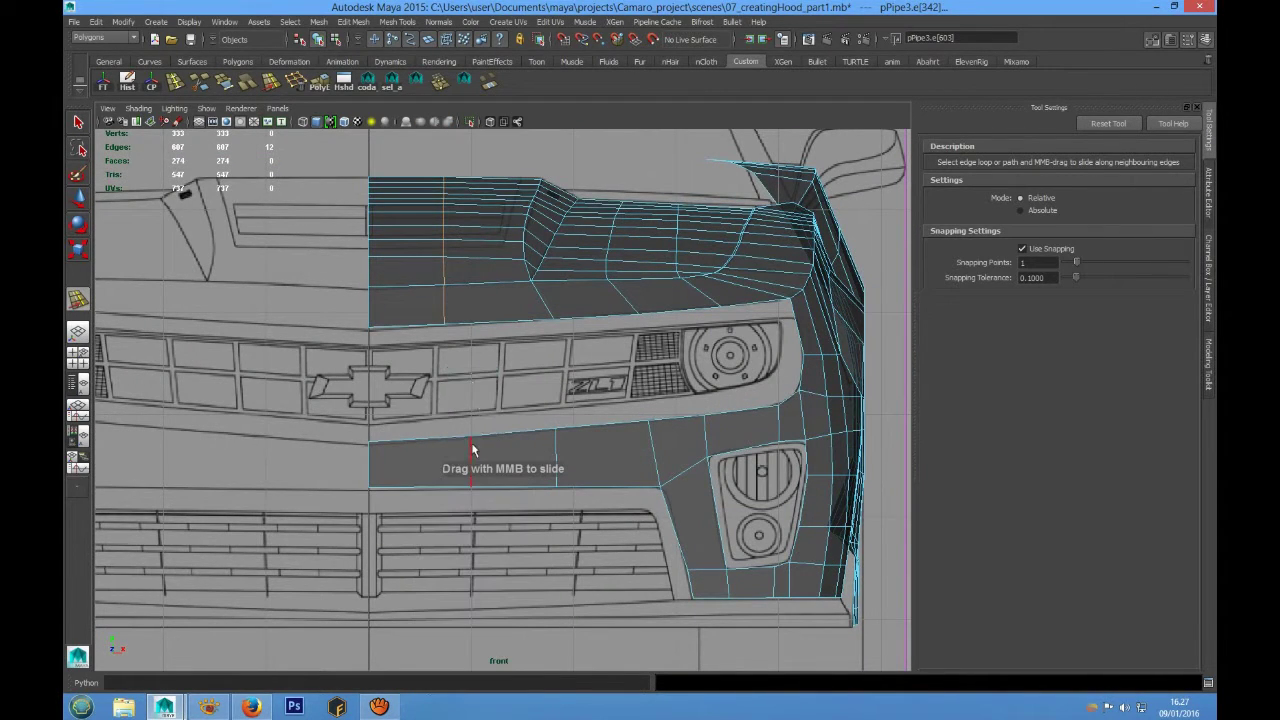
left_click(470, 447)
scroll(475, 457, "up", 1)
scroll(500, 440, "up", 1)
scroll(523, 424, "up", 1)
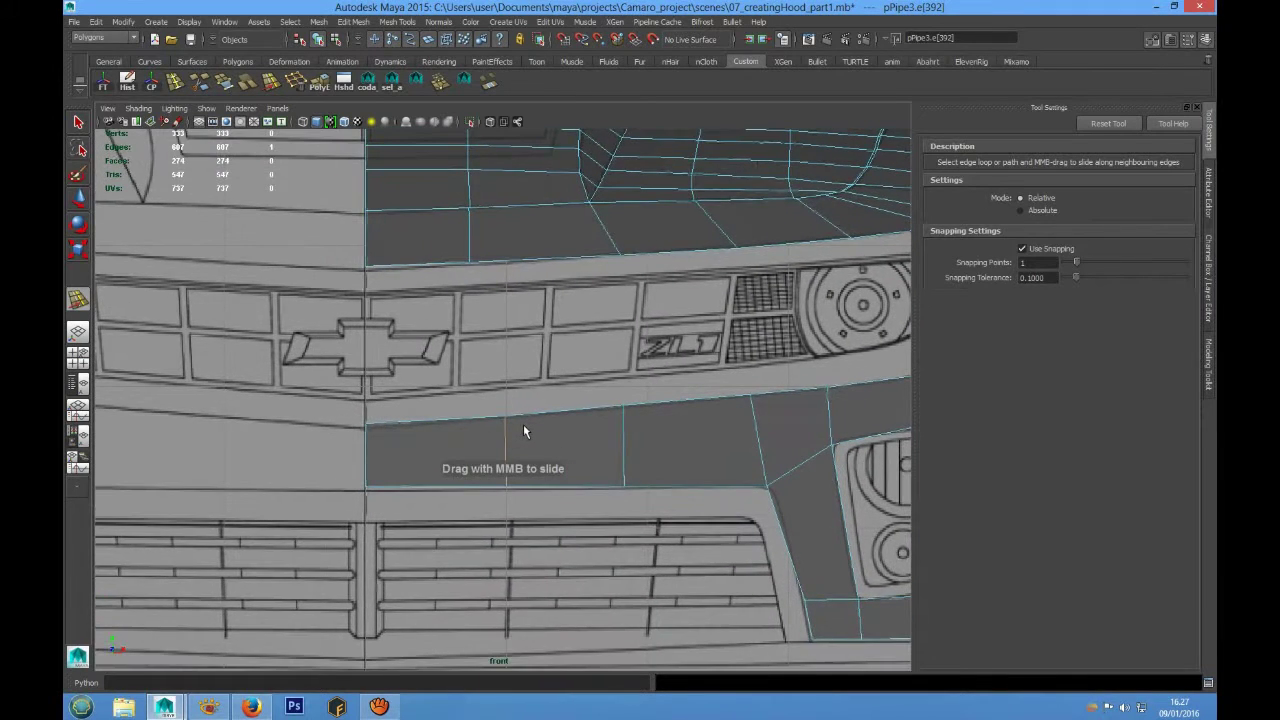
scroll(536, 455, "up", 1)
scroll(545, 445, "down", 1)
scroll(551, 443, "down", 3)
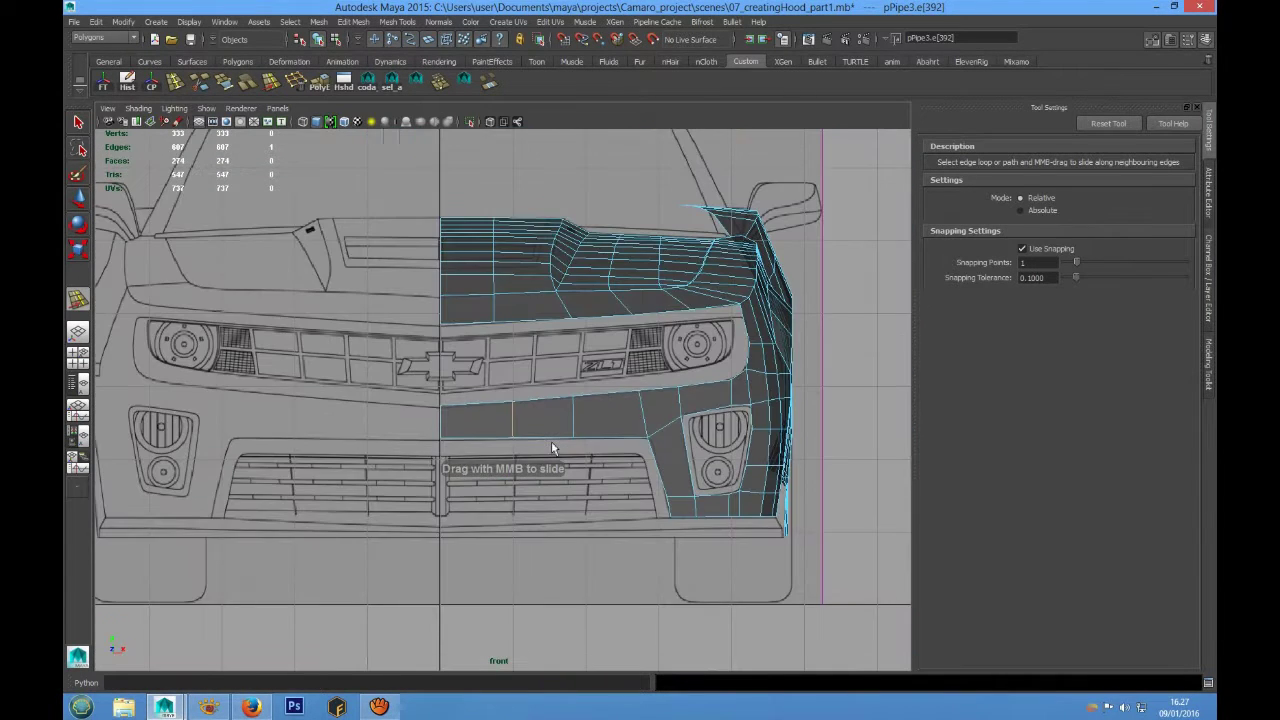
scroll(551, 443, "down", 1)
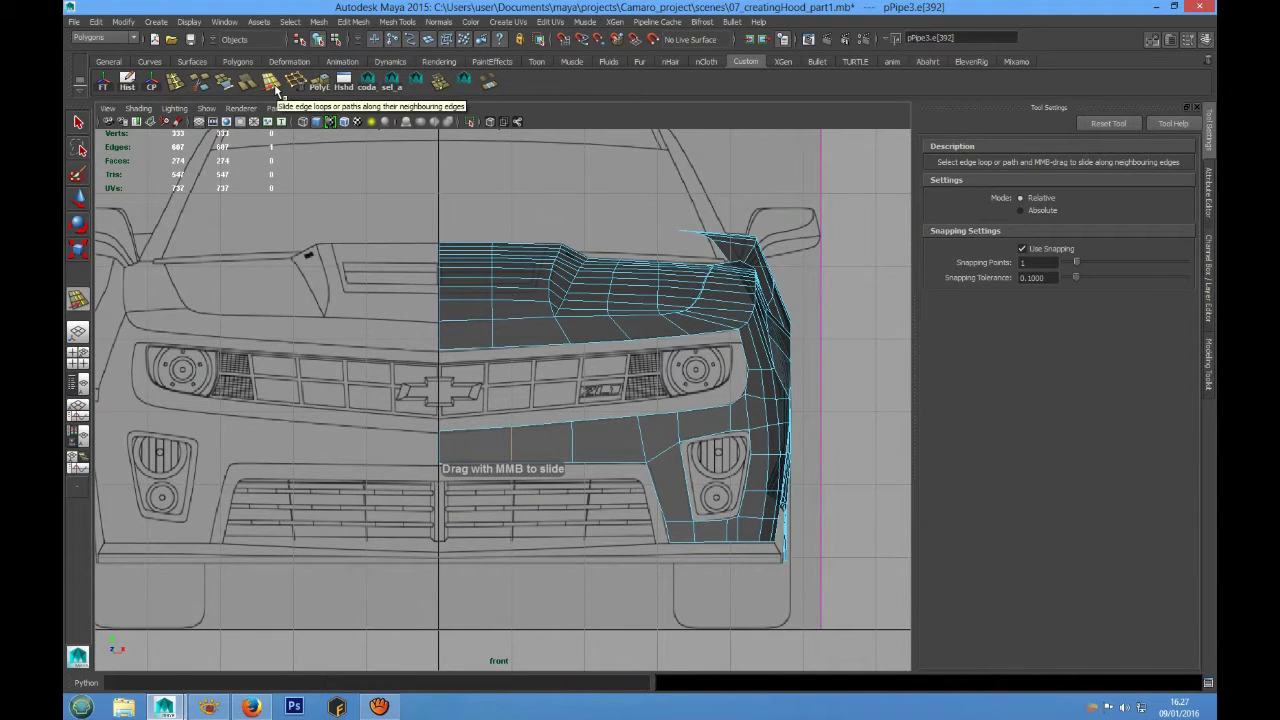
scroll(478, 385, "up", 2)
scroll(526, 503, "up", 1)
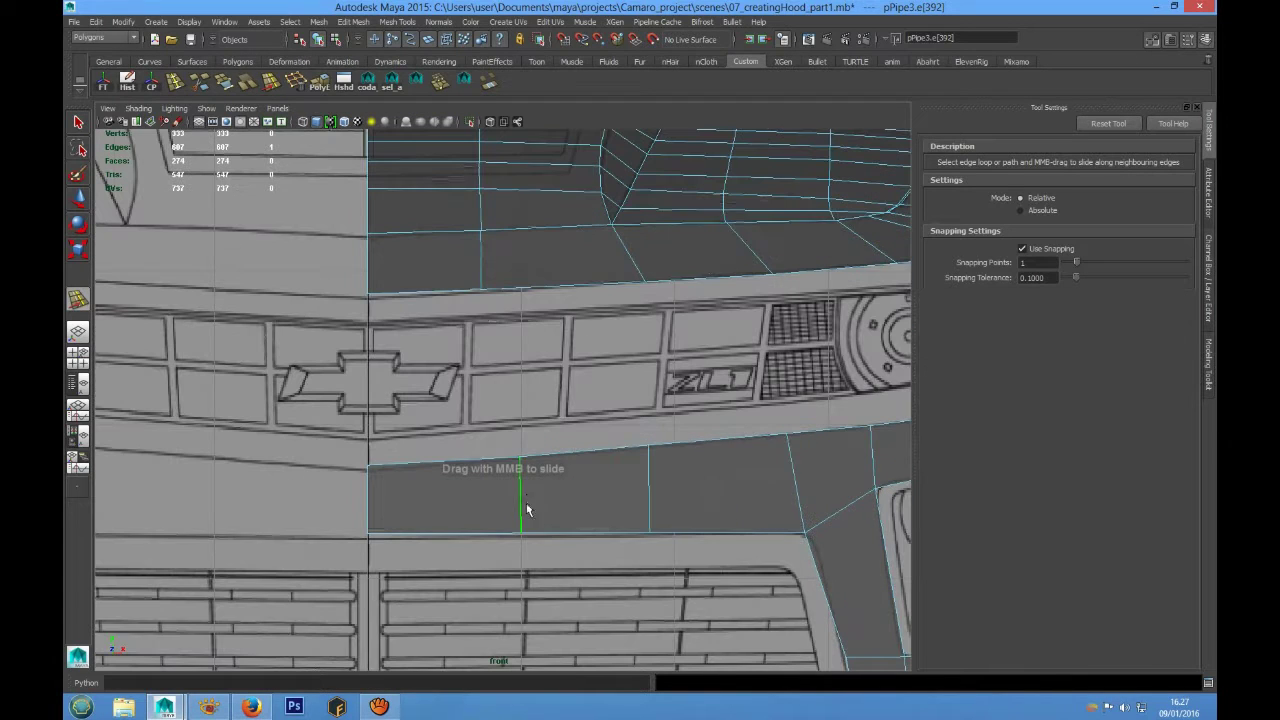
scroll(526, 503, "up", 2)
middle_click_drag(525, 490, 467, 487)
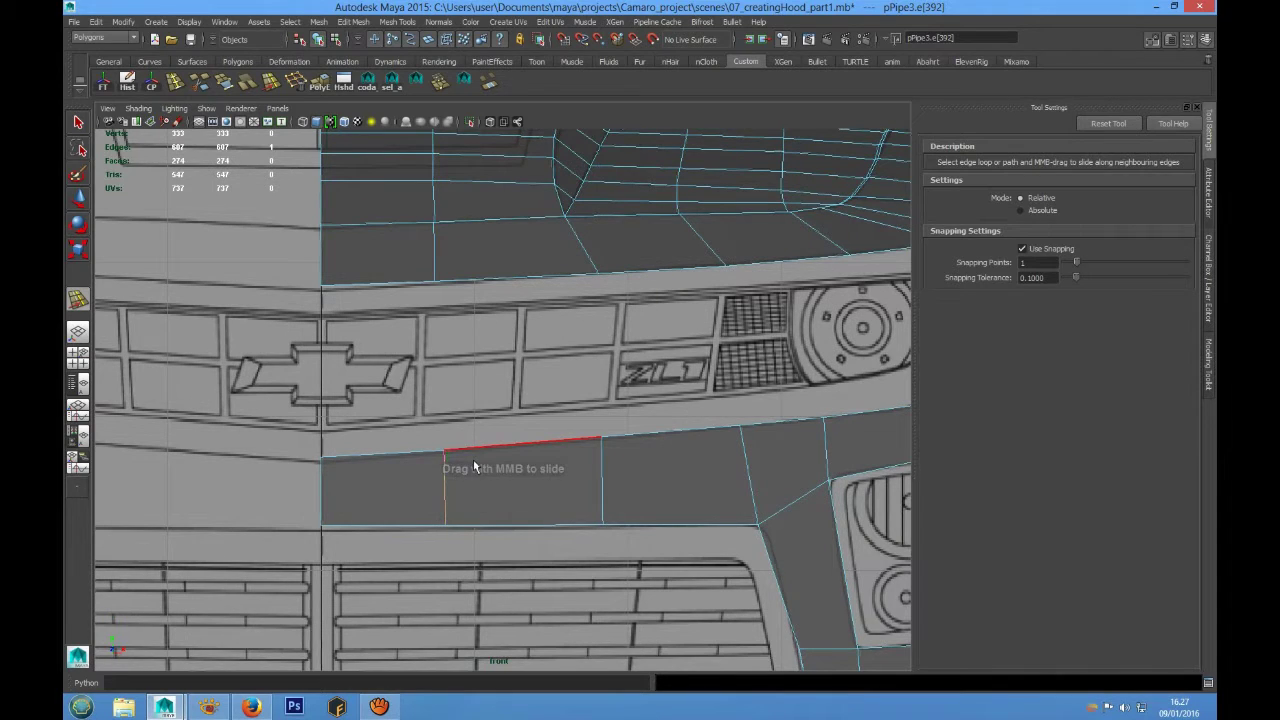
Select the vertical edge beneath the lower lamp and delete it.
right_click_drag(473, 460, 536, 432)
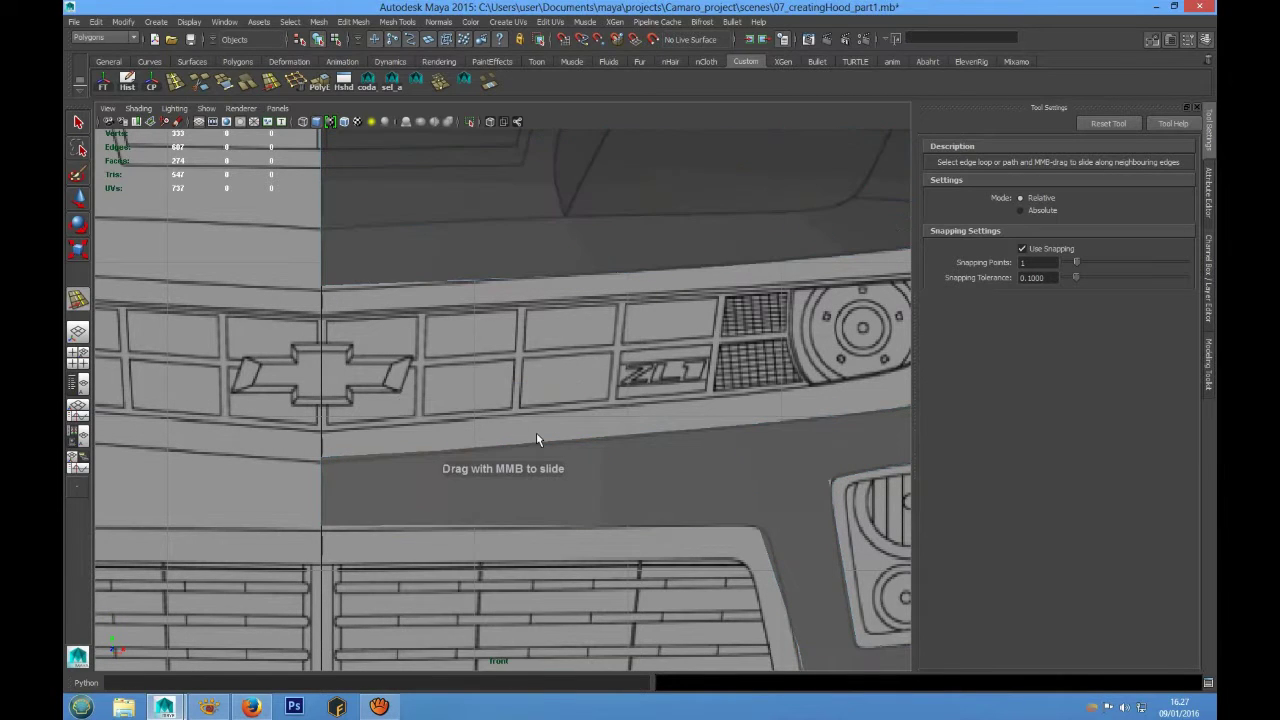
left_click(590, 464)
scroll(597, 463, "down", 5)
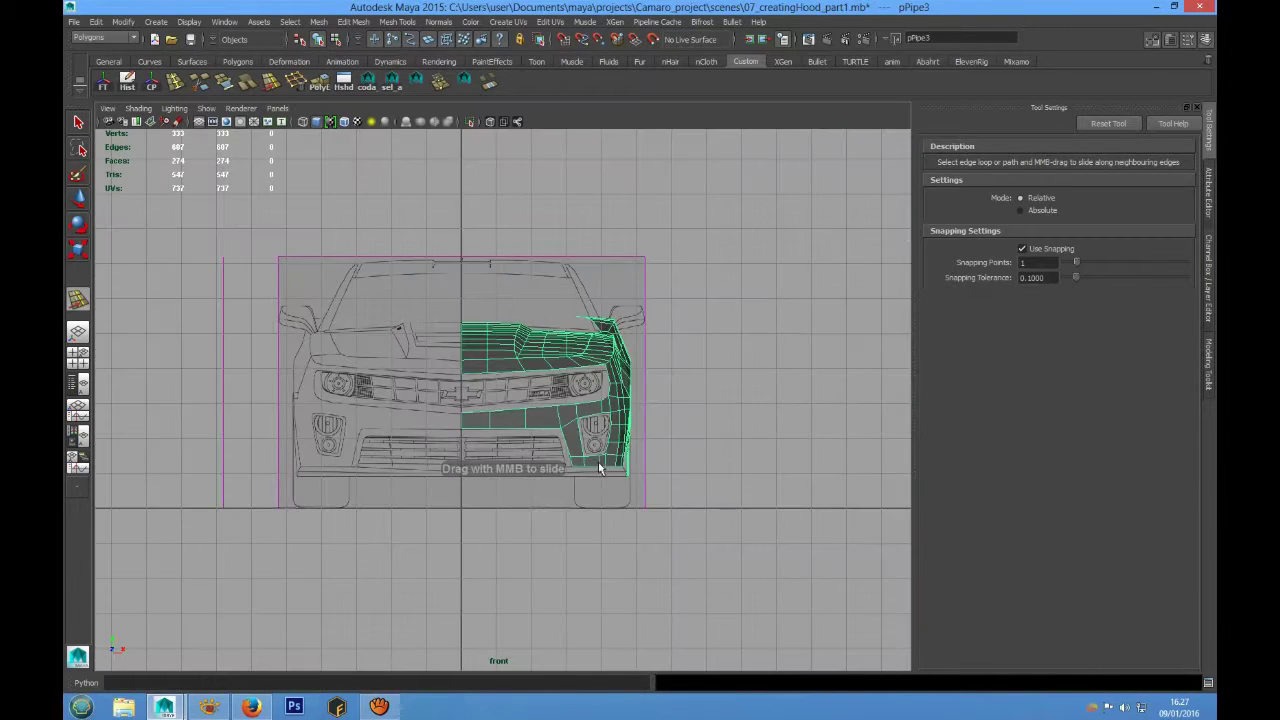
scroll(491, 452, "up", 3)
scroll(450, 430, "up", 2)
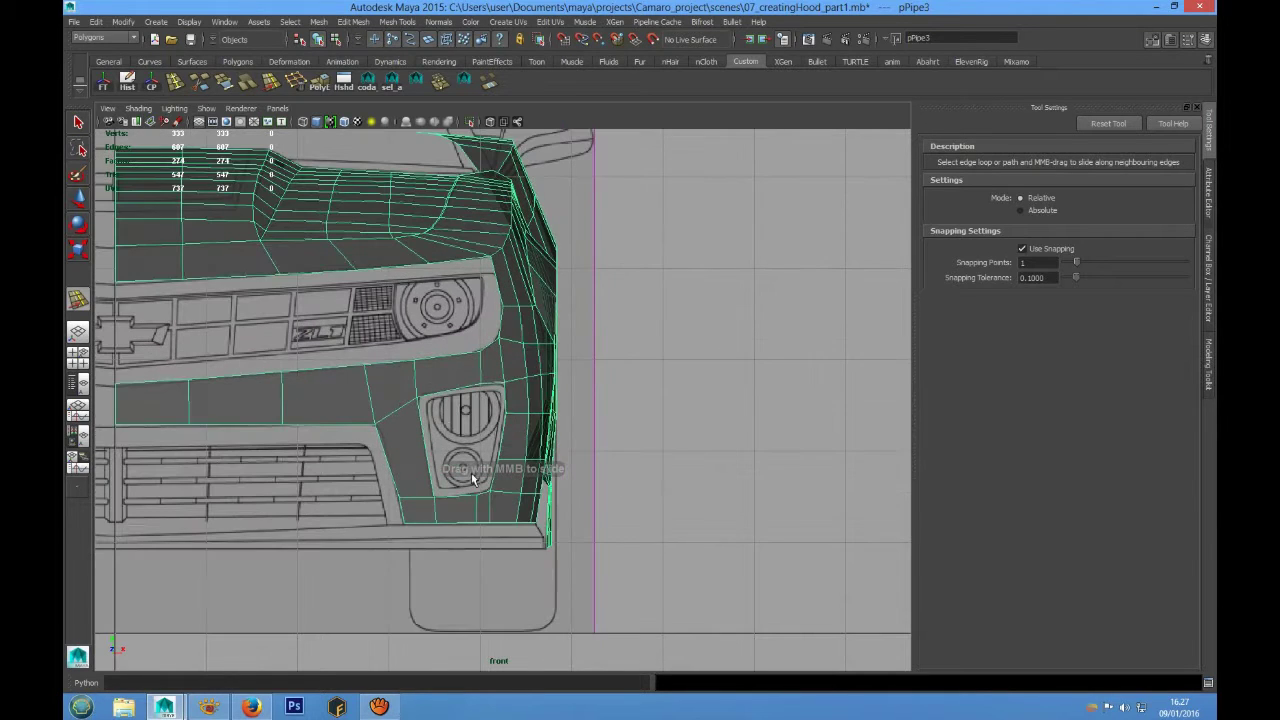
scroll(489, 470, "up", 2)
scroll(480, 470, "down", 2)
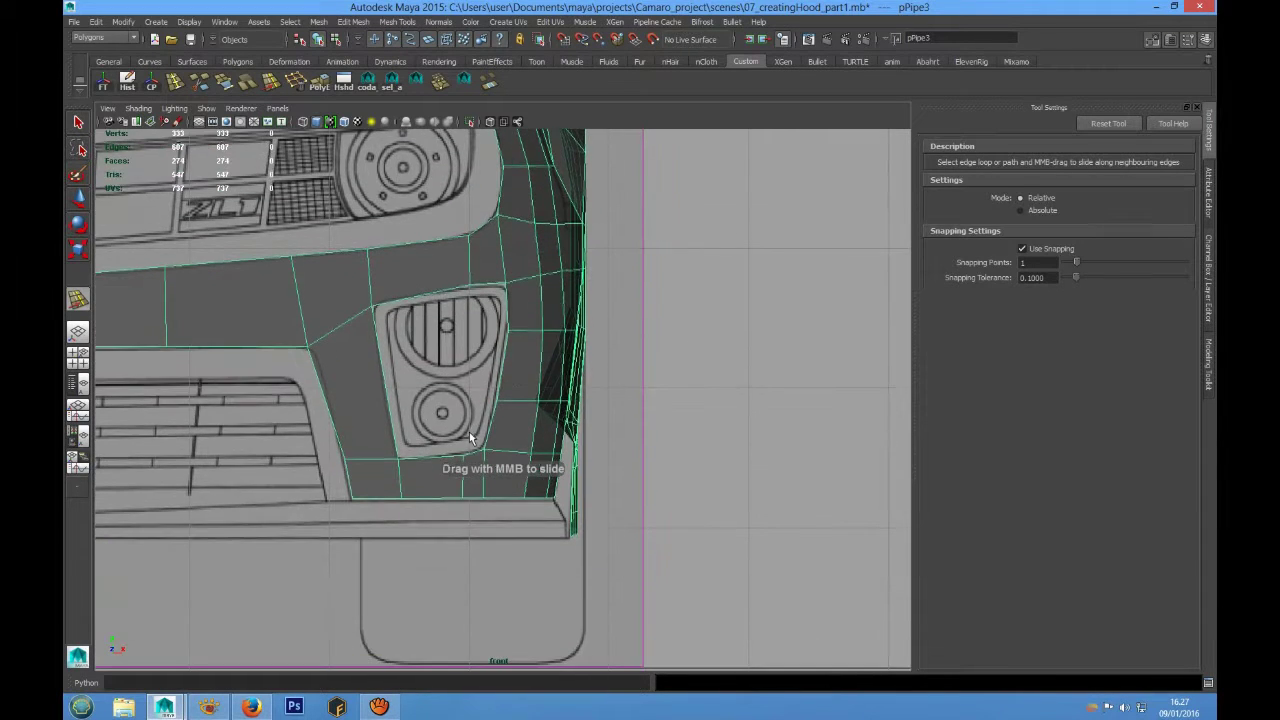
scroll(449, 491, "up", 3)
mouse_move(447, 406)
right_mouse_down()
mouse_move(447, 500)
mouse_move(447, 373)
right_mouse_up()
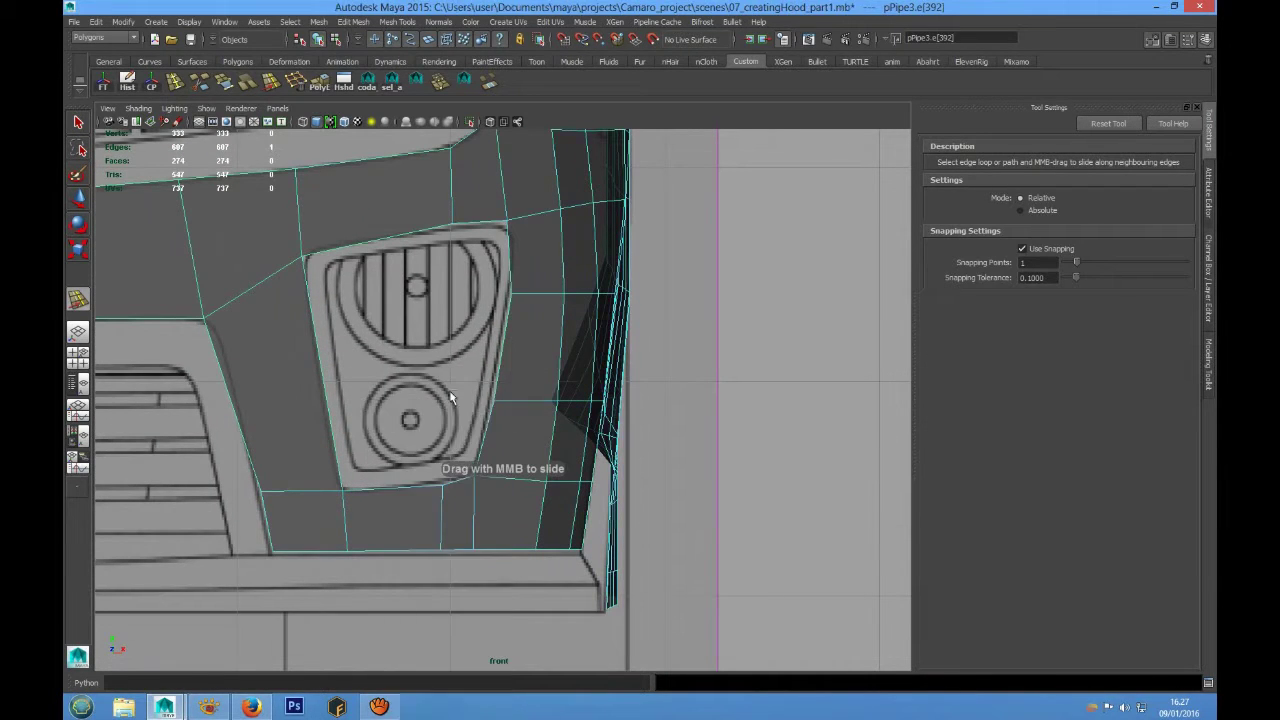
left_click(443, 510)
scroll(447, 470, "down", 3)
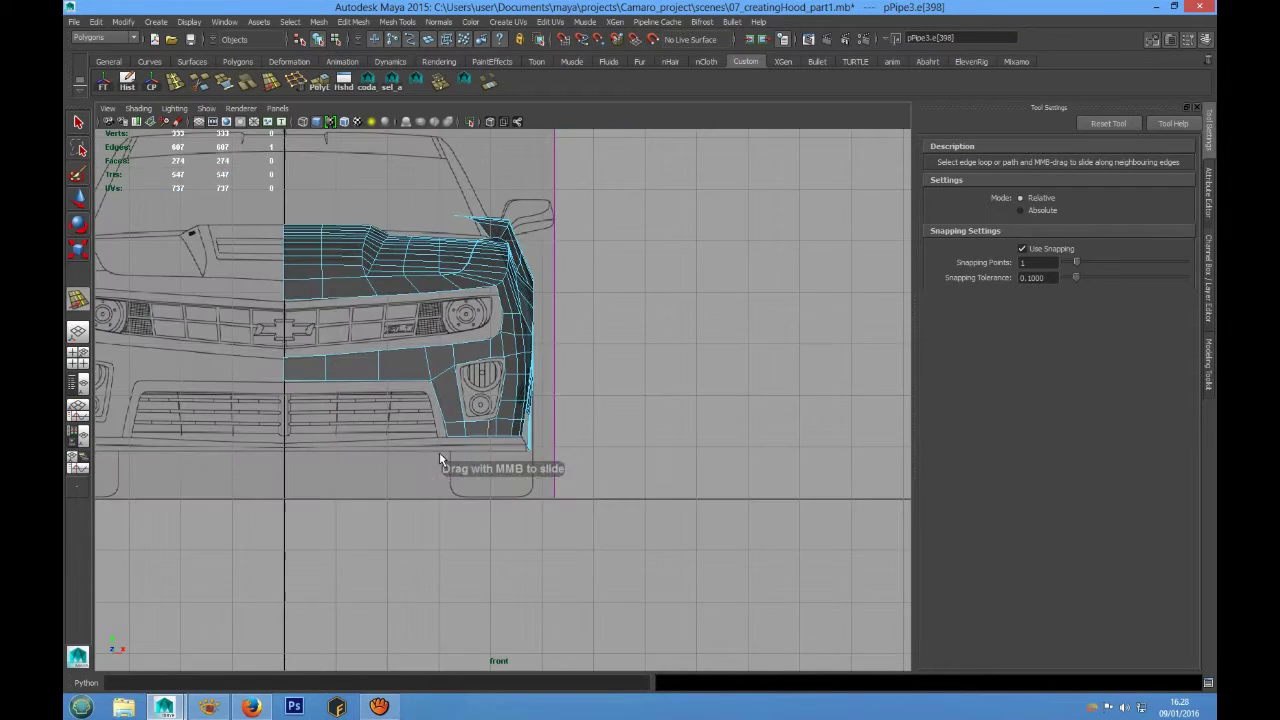
scroll(456, 474, "up", 2)
scroll(468, 478, "up", 1)
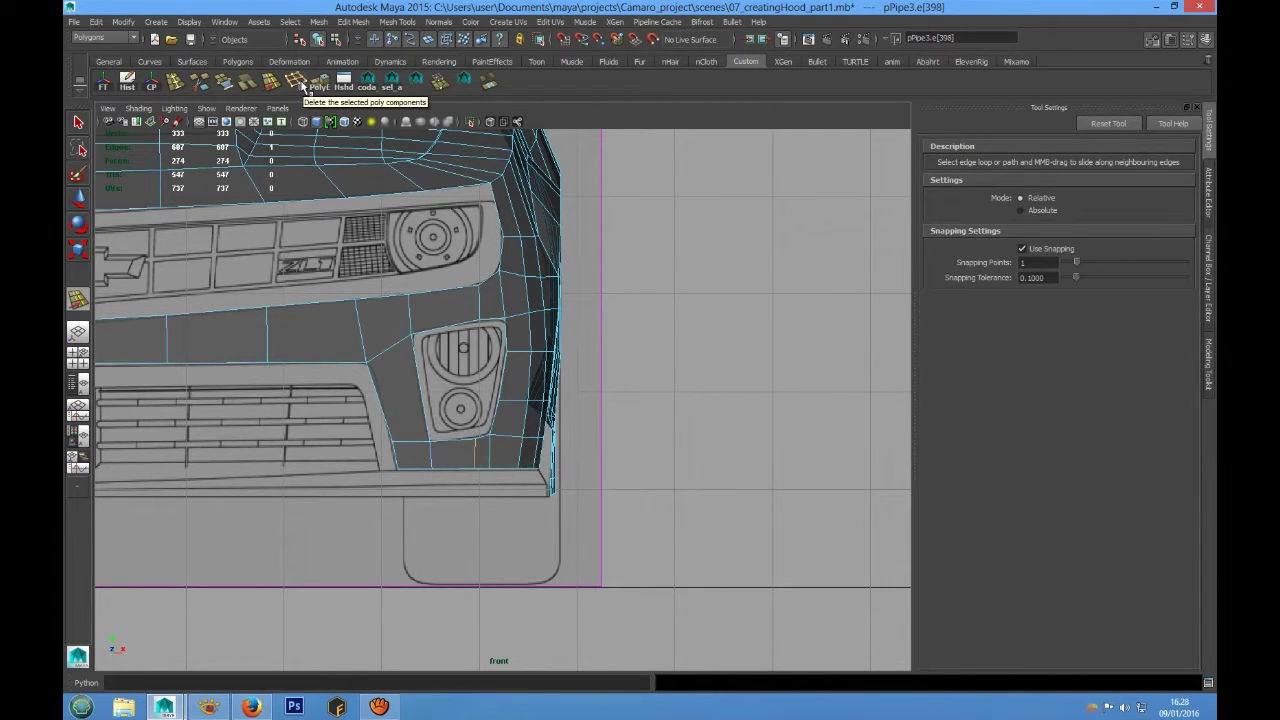
key("space")
In the maximized side view, move the lower bumper corner vertex onto the reference outline.
key("space")
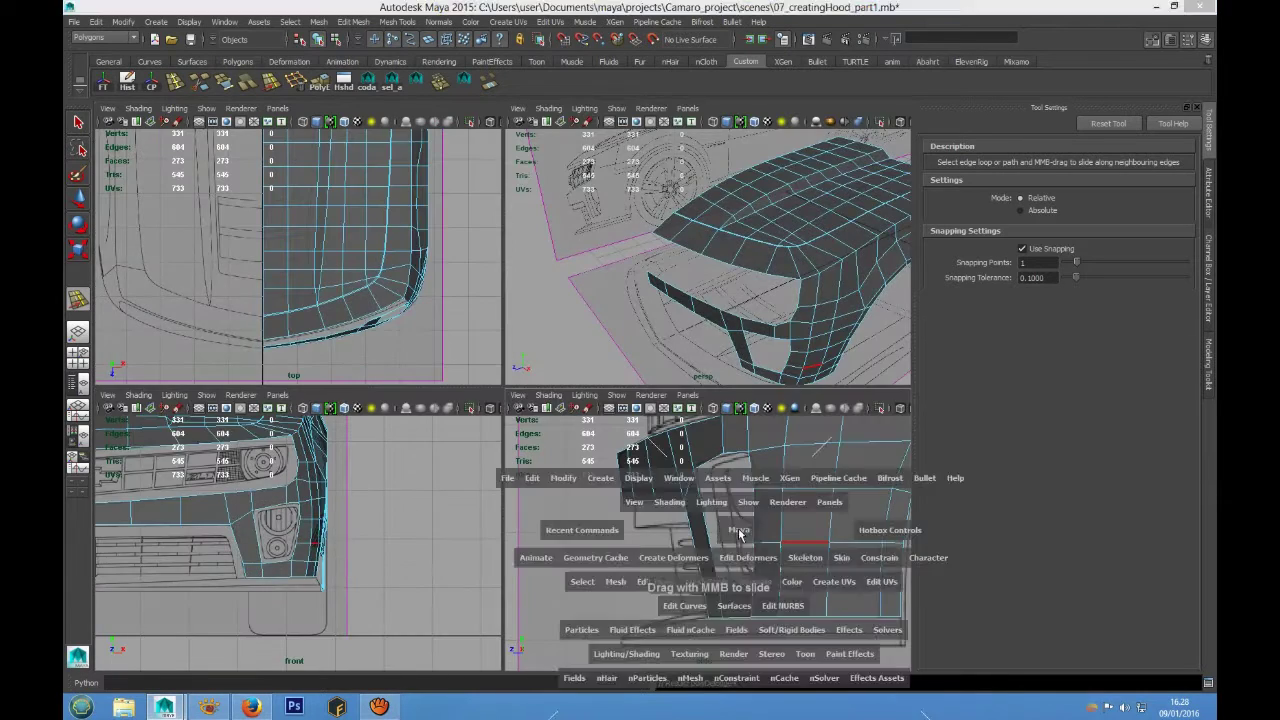
key("space")
right_click(556, 420)
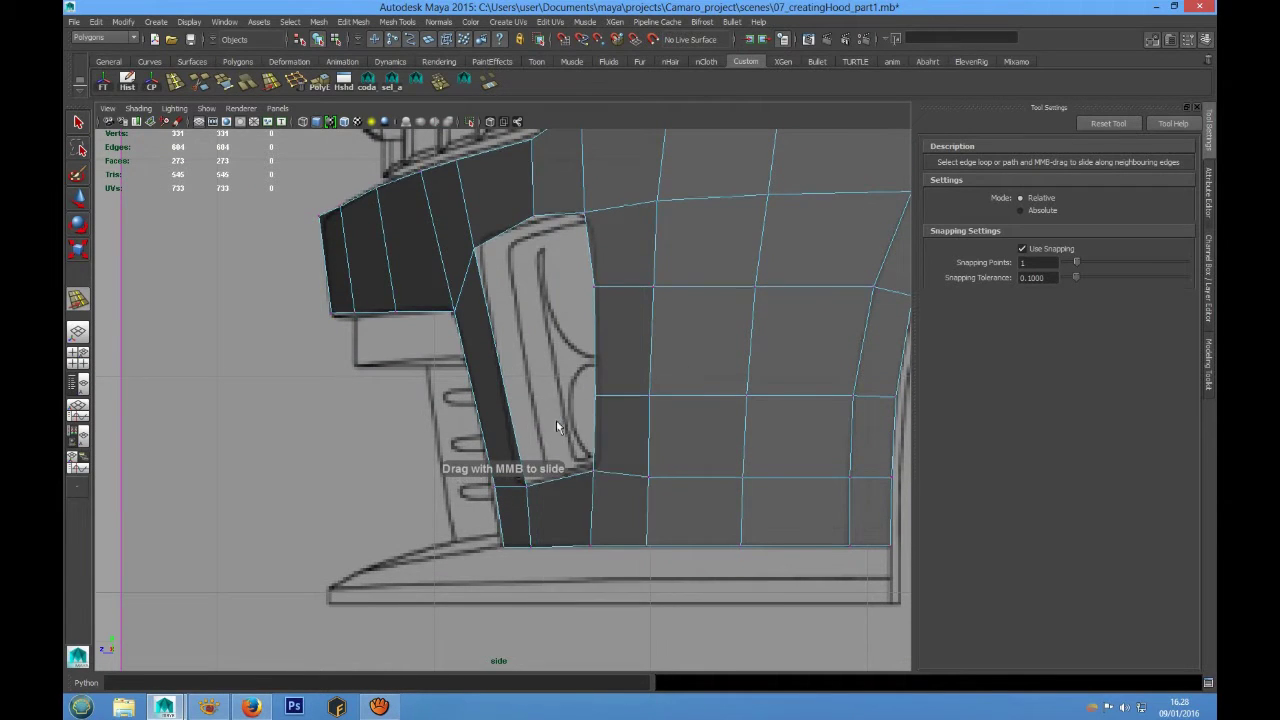
scroll(556, 420, "down", 5)
scroll(553, 440, "up", 2)
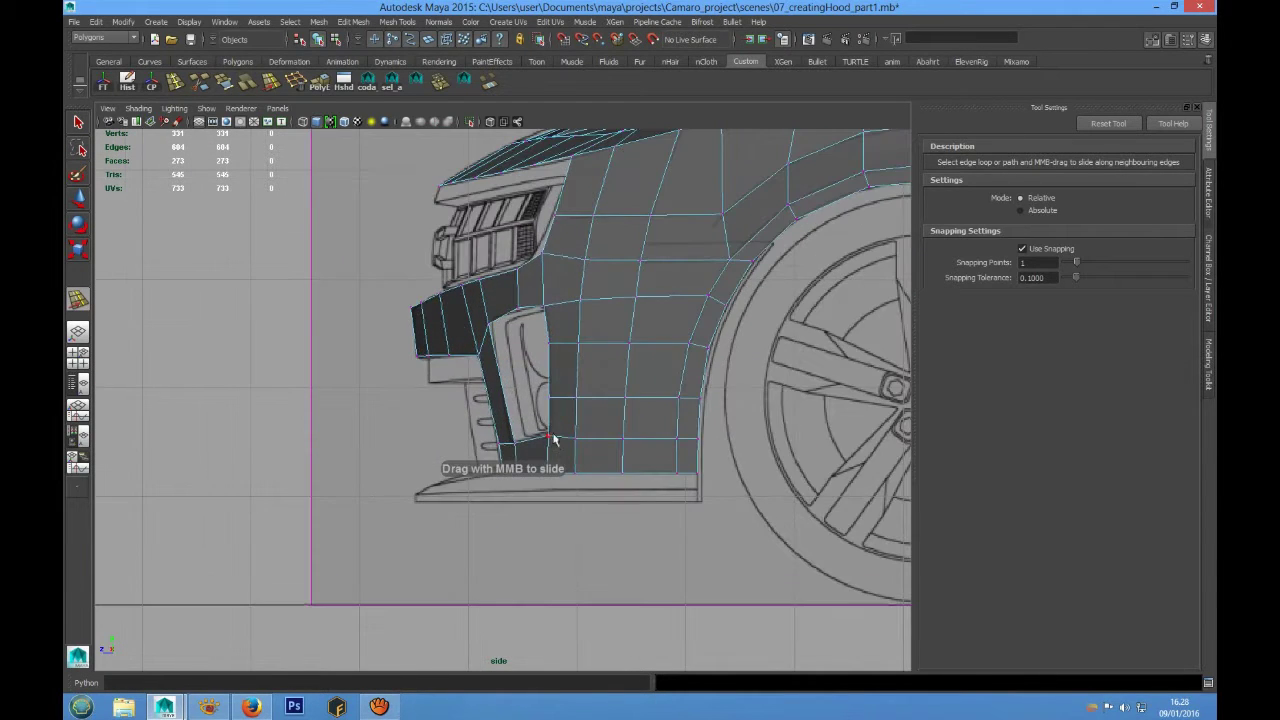
left_click(545, 440)
key("w")
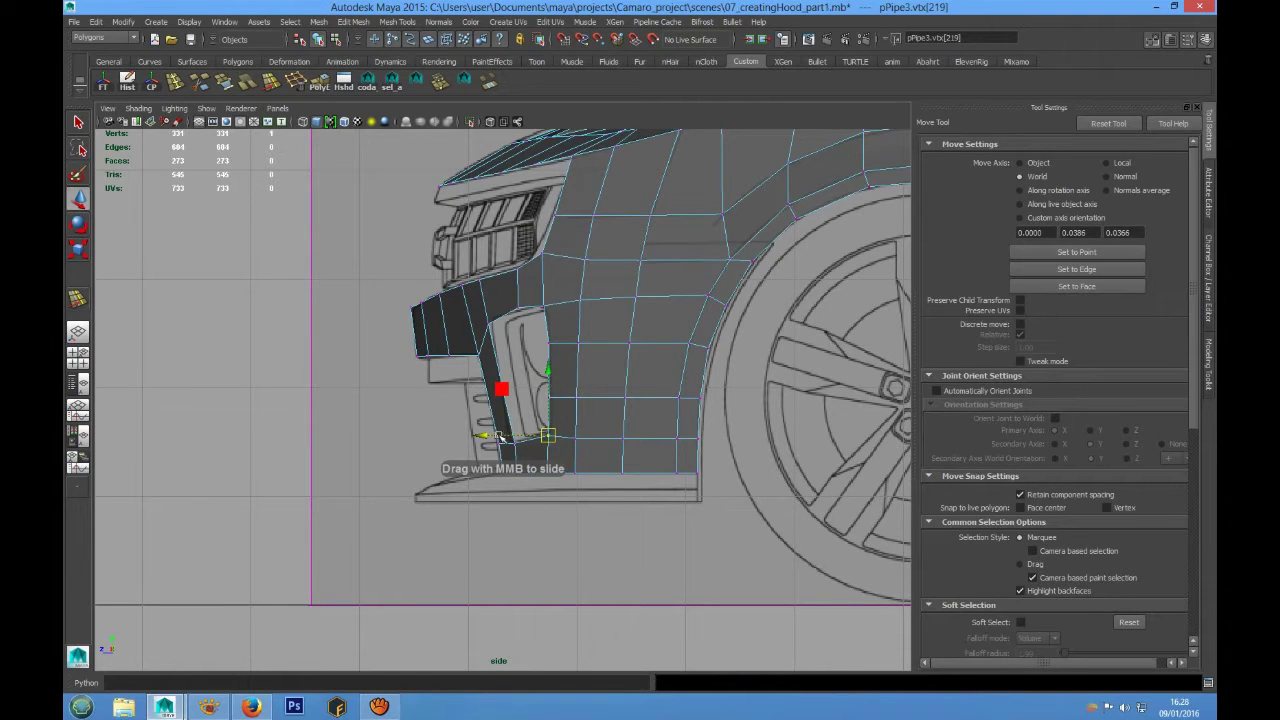
left_click_drag(498, 437, 489, 437)
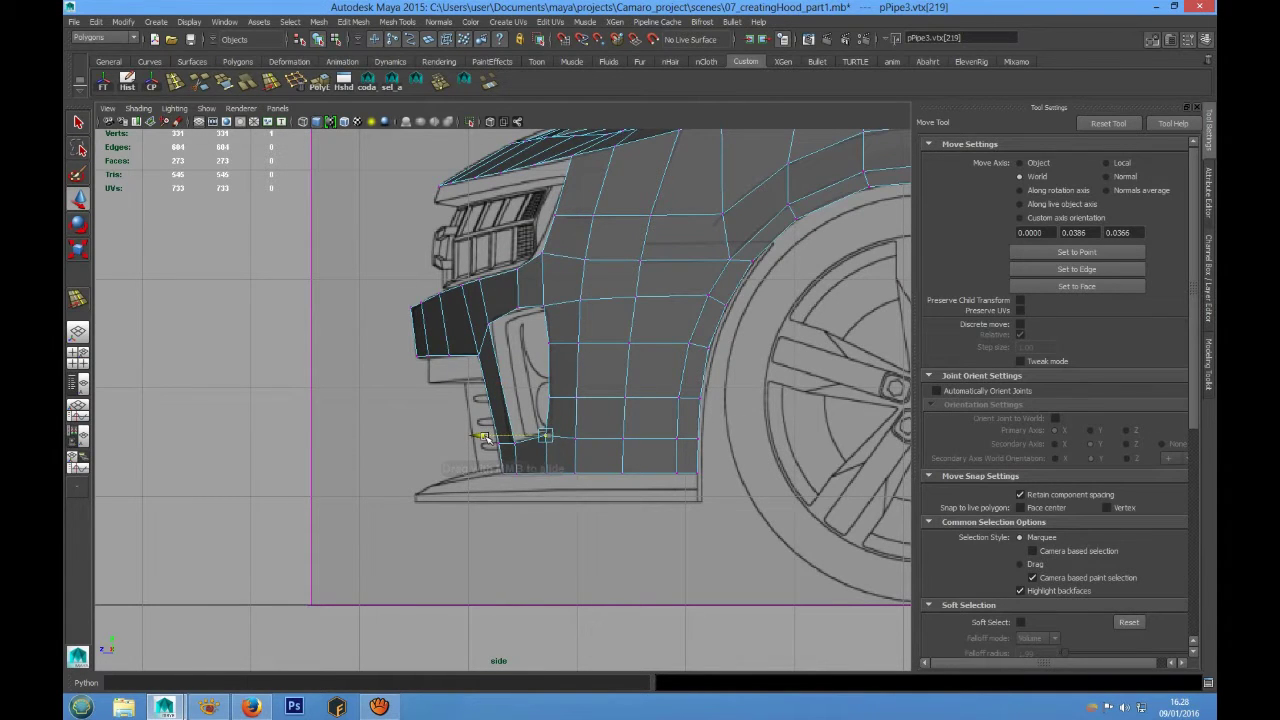
left_click_drag(489, 437, 494, 438)
Adjust the remaining bumper-edge vertices to match the side-view reference.
left_click(513, 443)
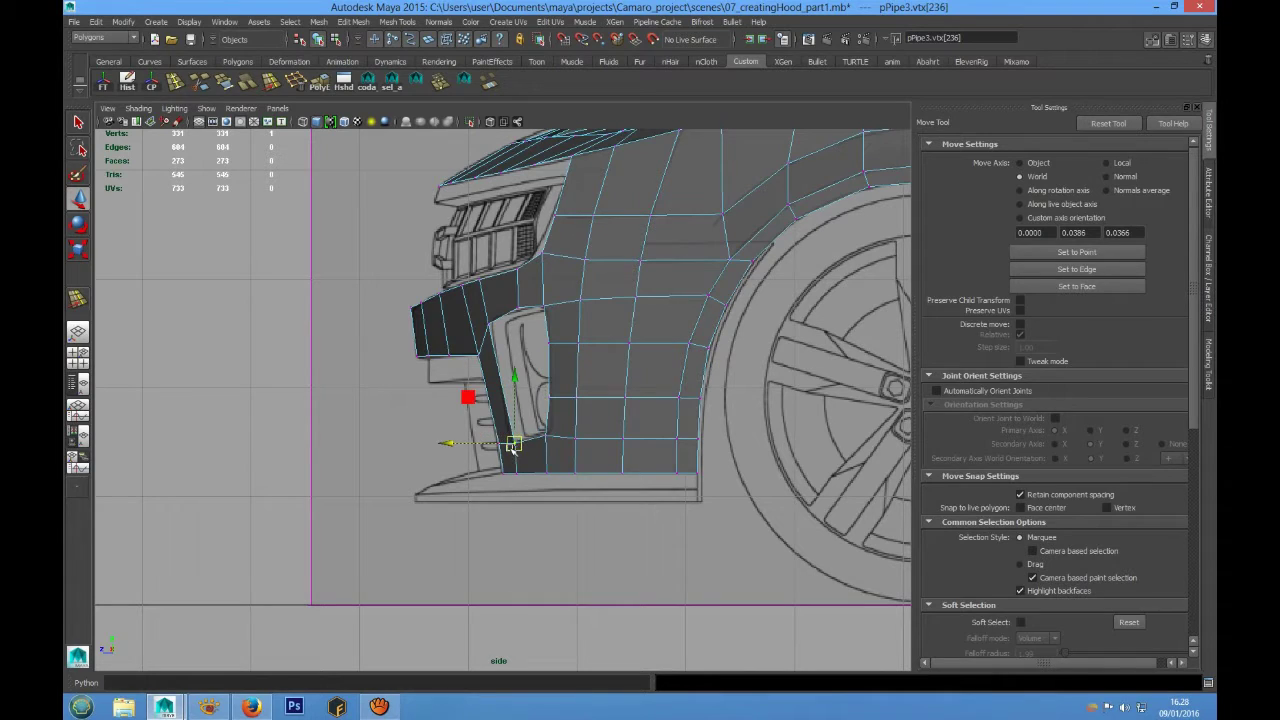
left_click(517, 474)
left_click(552, 474)
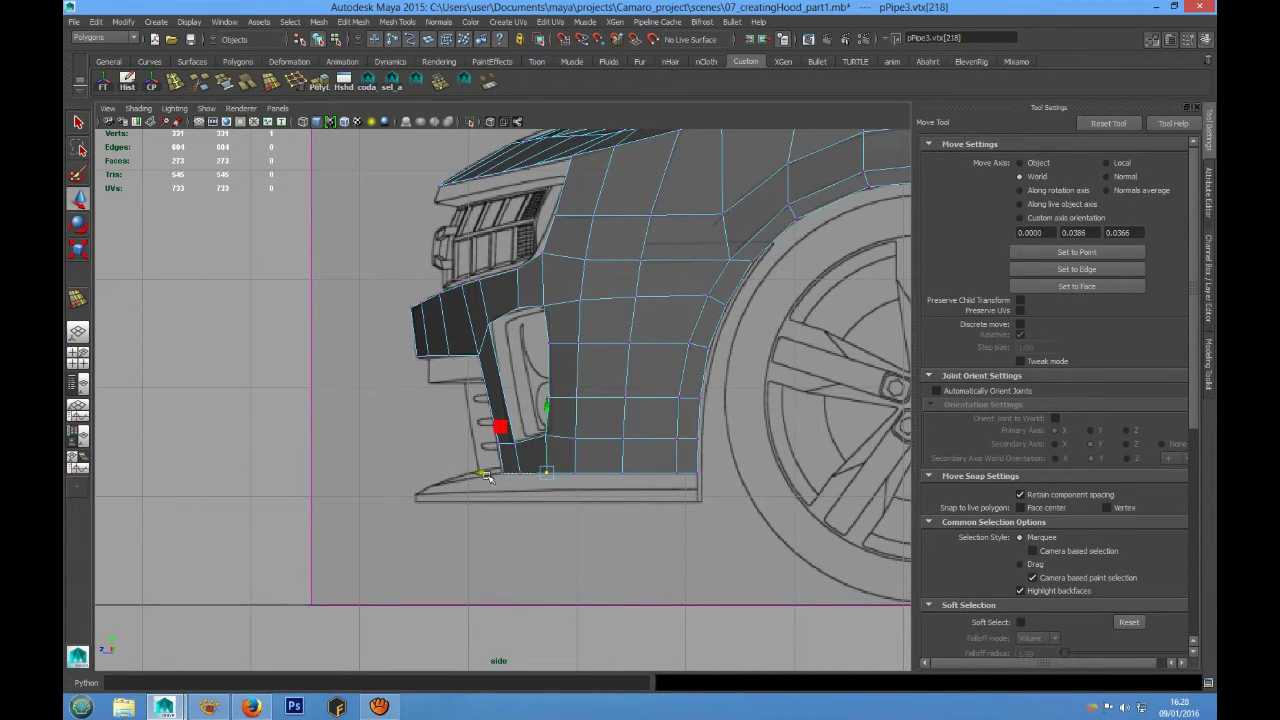
left_click_drag(480, 473, 492, 489)
left_click(502, 475)
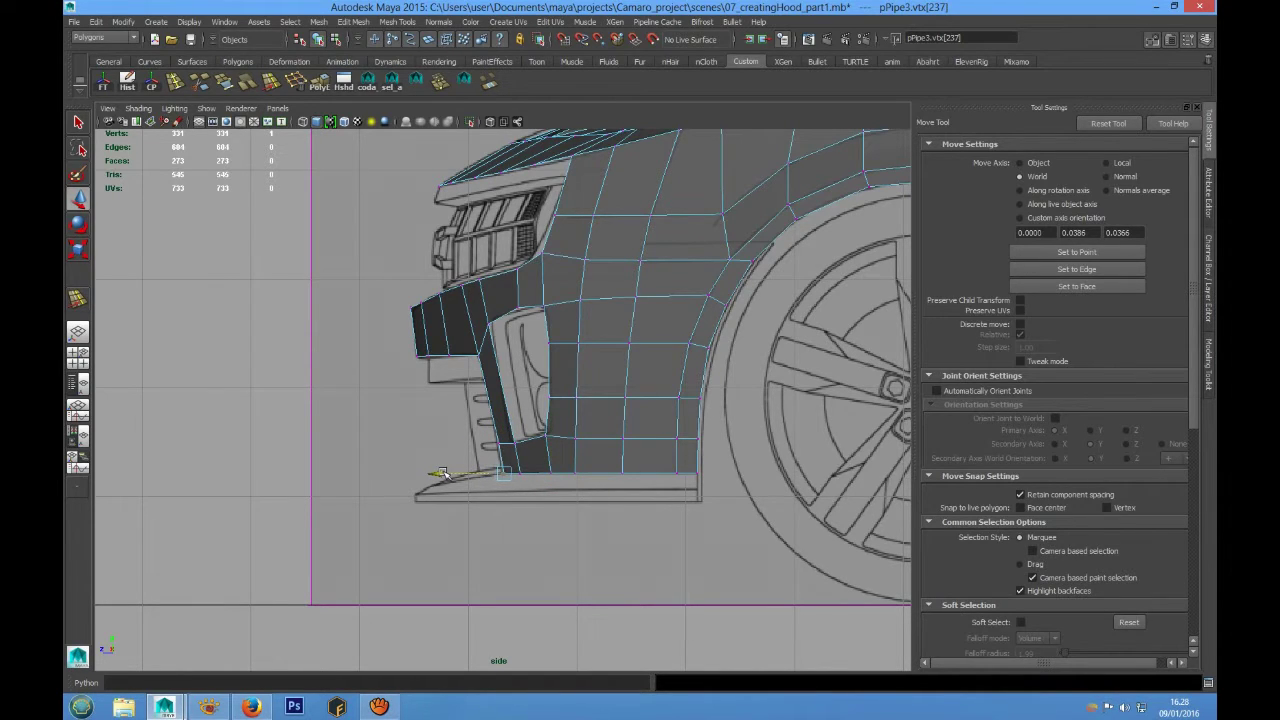
Return to object mode, select the hood mesh and restore the four-view layout.
middle_click_drag(458, 427, 335, 600, "alt")
right_click_drag(552, 402, 570, 374)
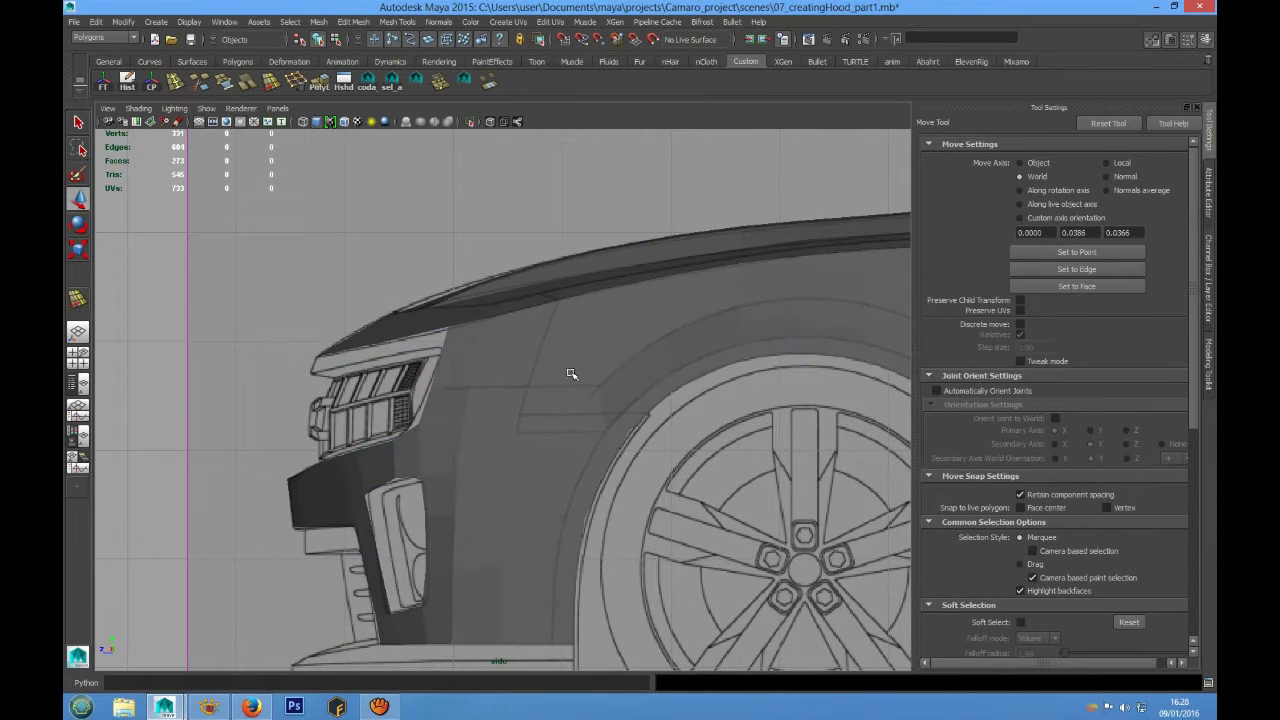
left_click(568, 374)
key("space")
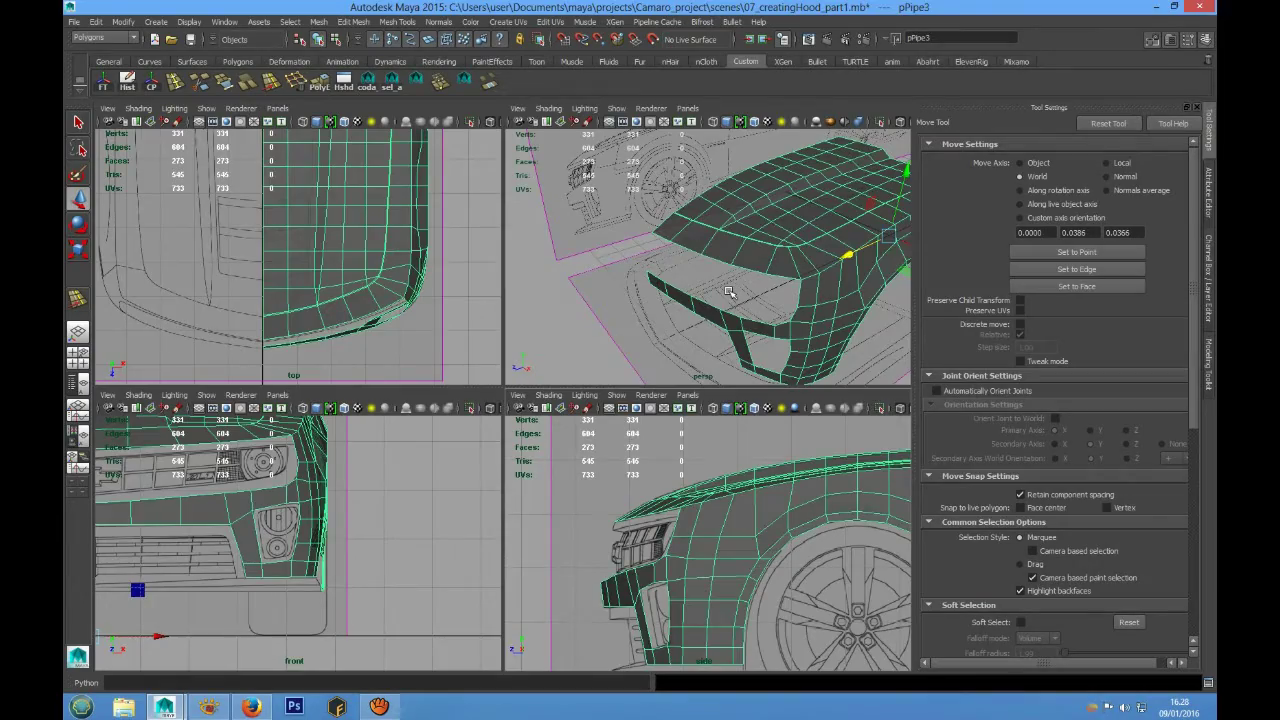
key("space")
Orbit the hood in perspective, then frame its lower curved edge in the maximized top view.
mouse_move(728, 291)
left_mouse_down("alt")
mouse_move(563, 440)
mouse_move(614, 420)
mouse_move(591, 423)
mouse_move(555, 463)
left_mouse_up("alt")
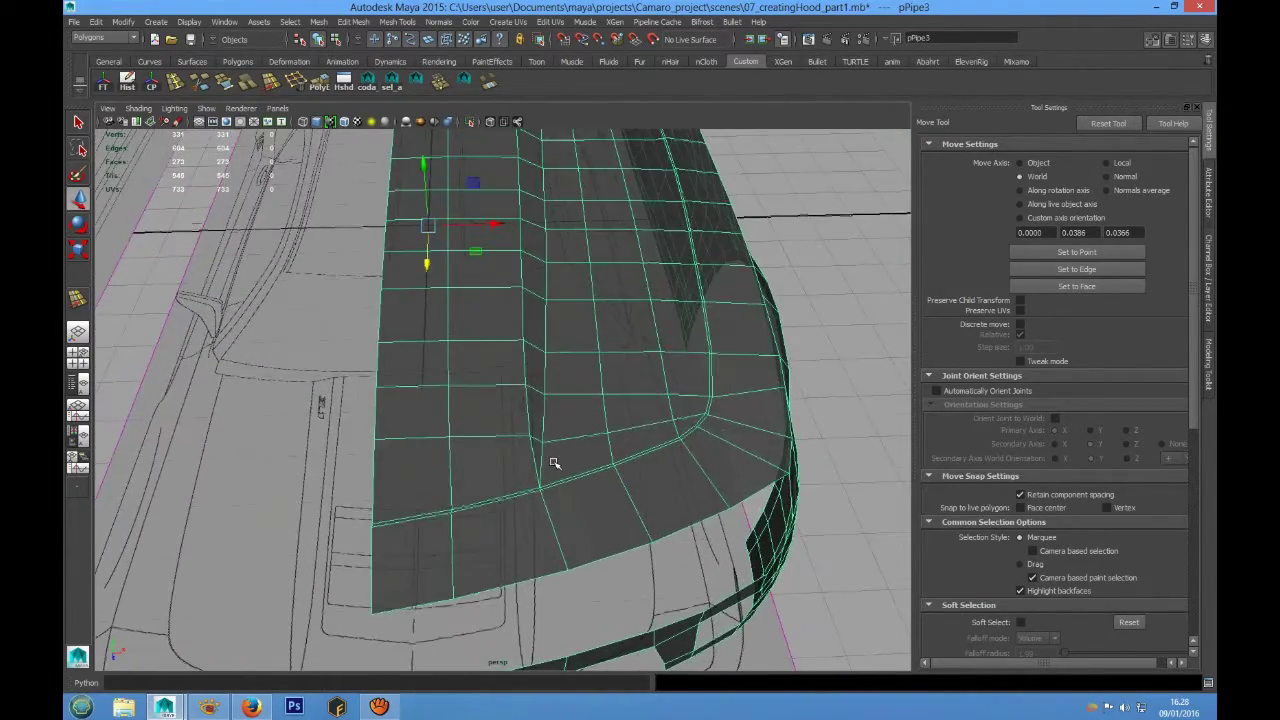
key("space")
key("space")
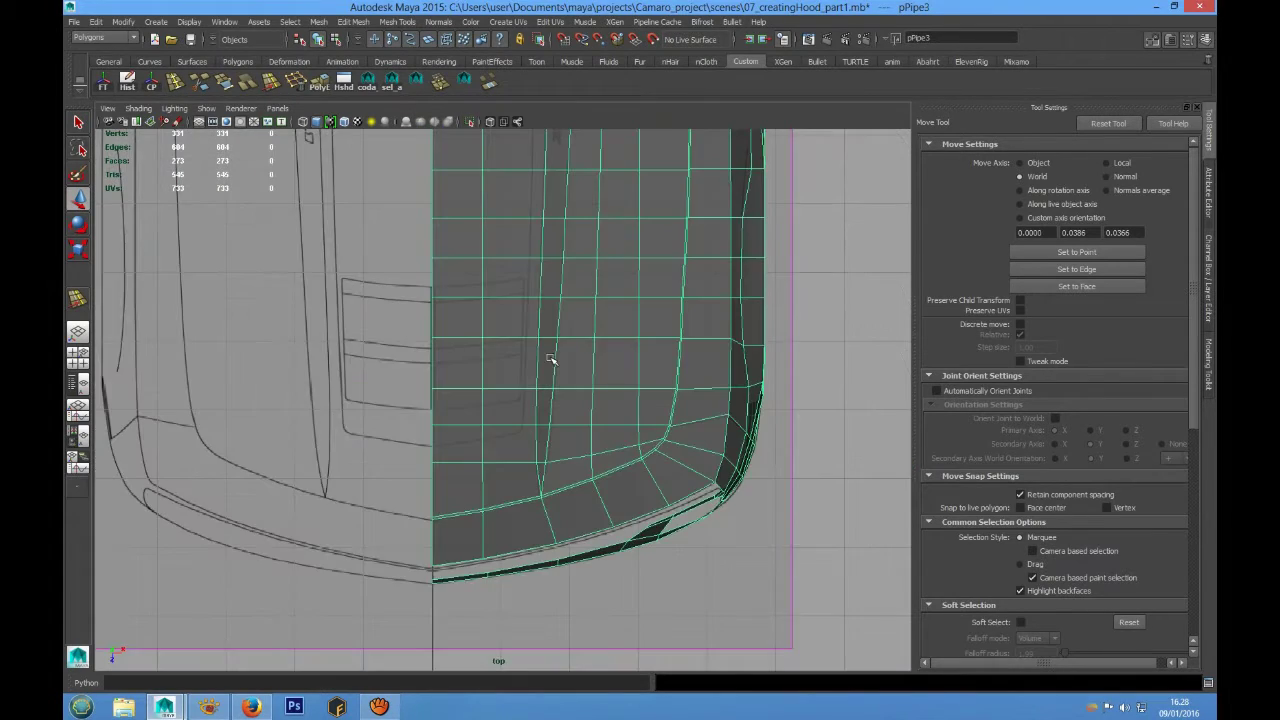
mouse_move(551, 357)
middle_mouse_down("alt")
mouse_move(498, 301)
mouse_move(495, 265)
mouse_move(524, 449)
middle_mouse_up("alt")
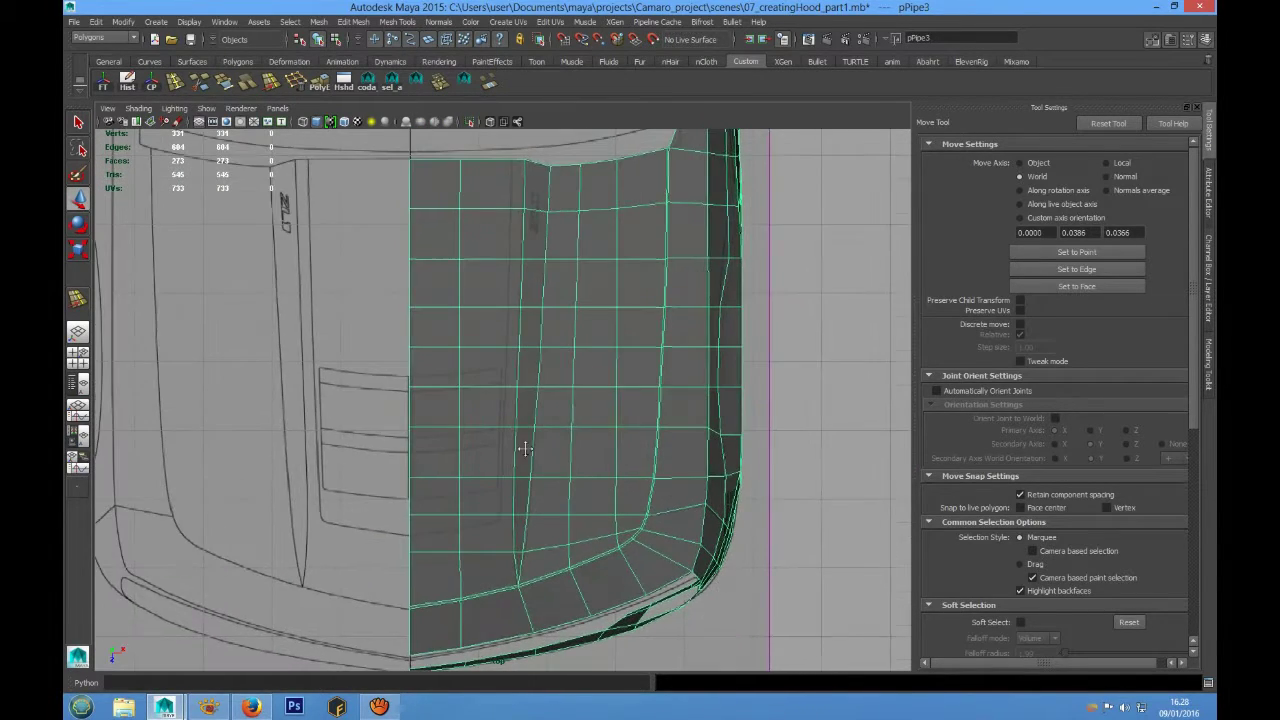
scroll(508, 342, "up", 1)
scroll(510, 320, "up", 1)
scroll(514, 295, "up", 1)
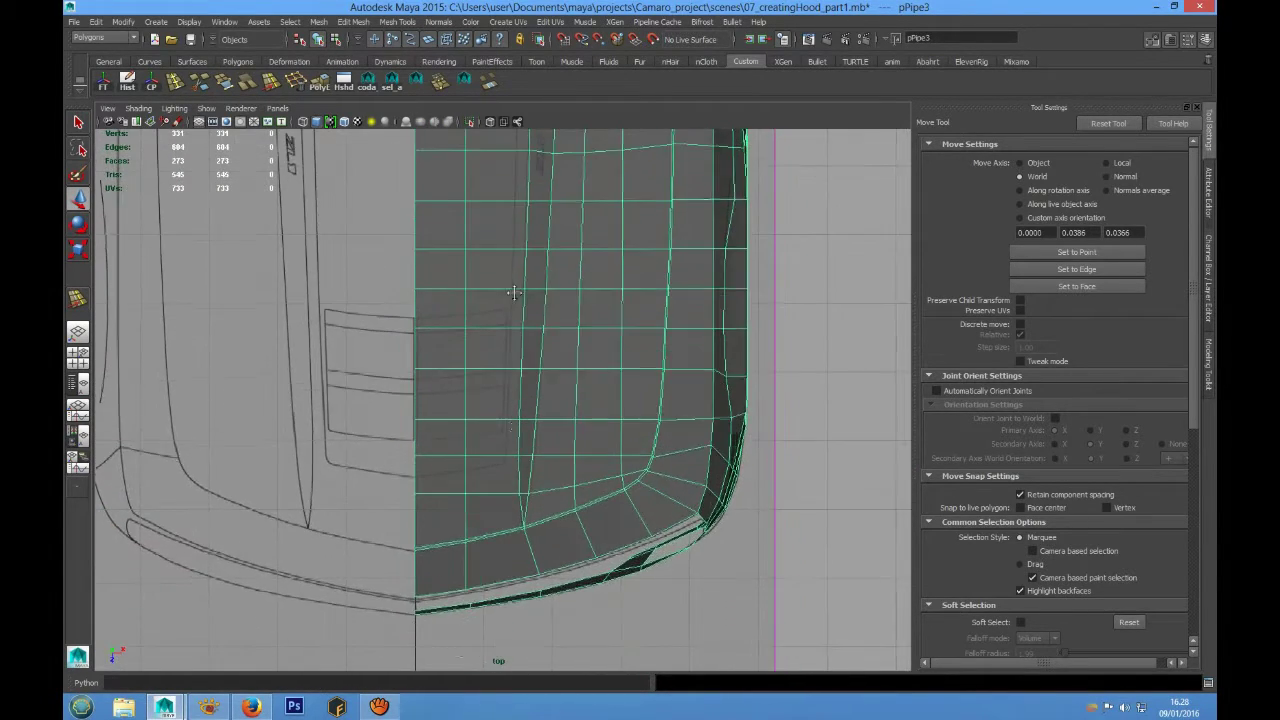
scroll(505, 478, "down", 1)
scroll(555, 518, "down", 1)
scroll(552, 480, "down", 2)
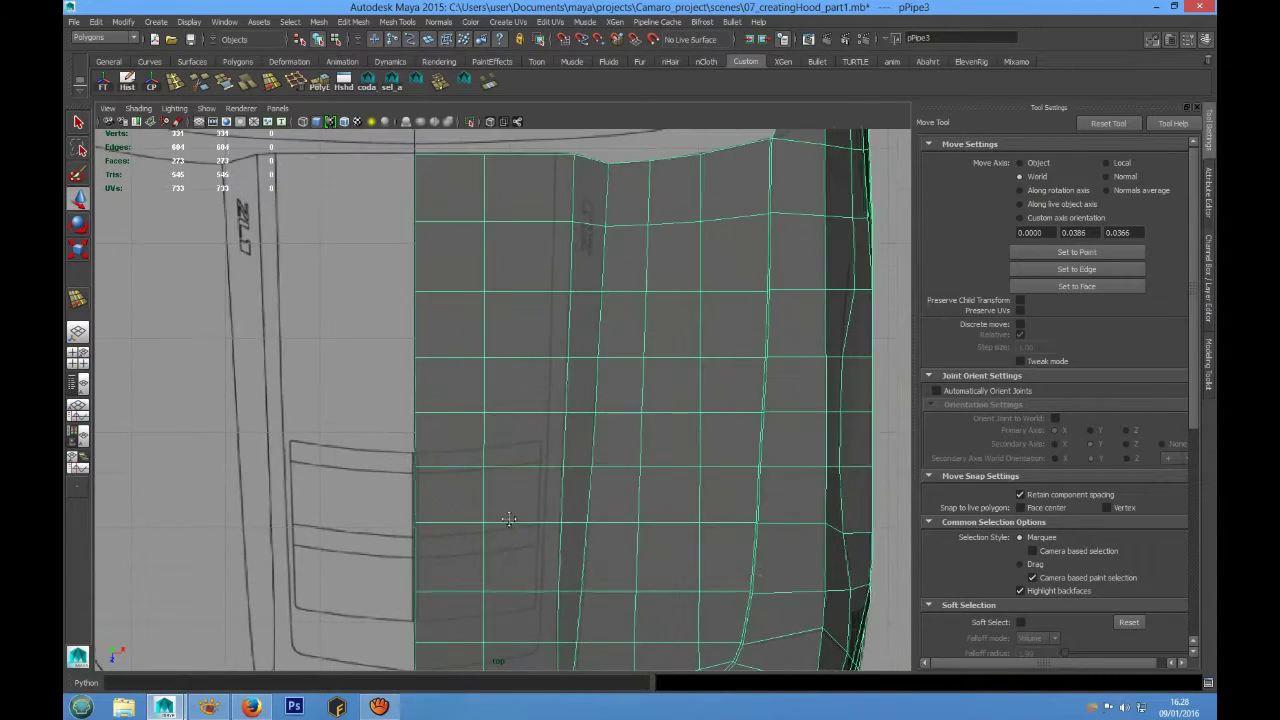
scroll(548, 437, "down", 1)
middle_click_drag(548, 437, 540, 449, "alt")
scroll(530, 280, "up", 3)
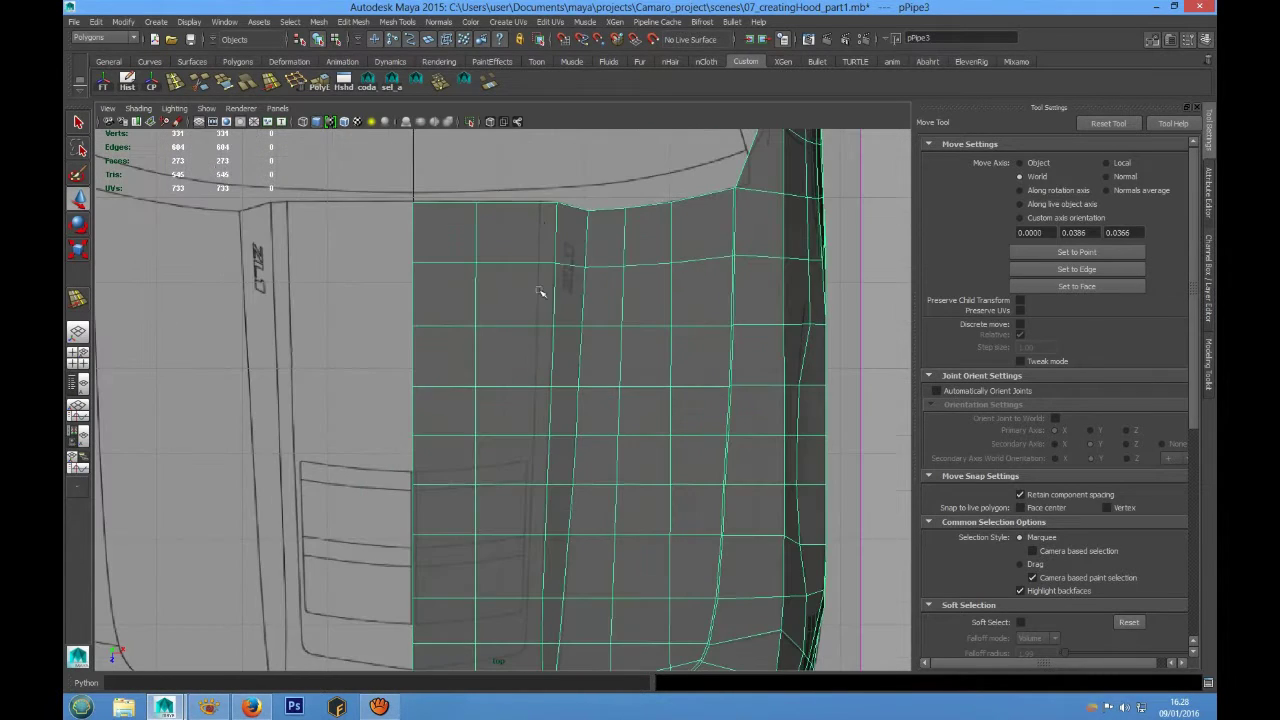
middle_click_drag(539, 490, 536, 377, "alt")
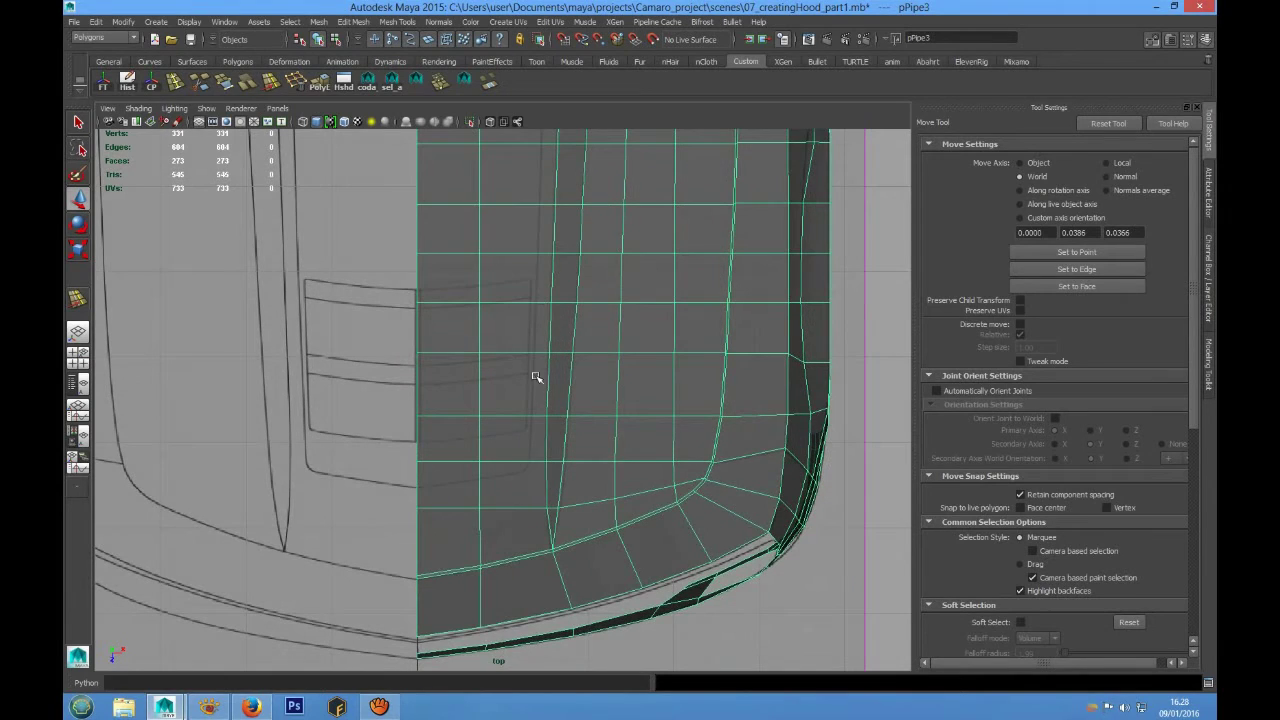
Hide and re-show the hood to compare its lower corner against the top blueprint.
key("ctrl+h")
key("shift+h")
middle_click_drag(617, 390, 505, 333, "alt")
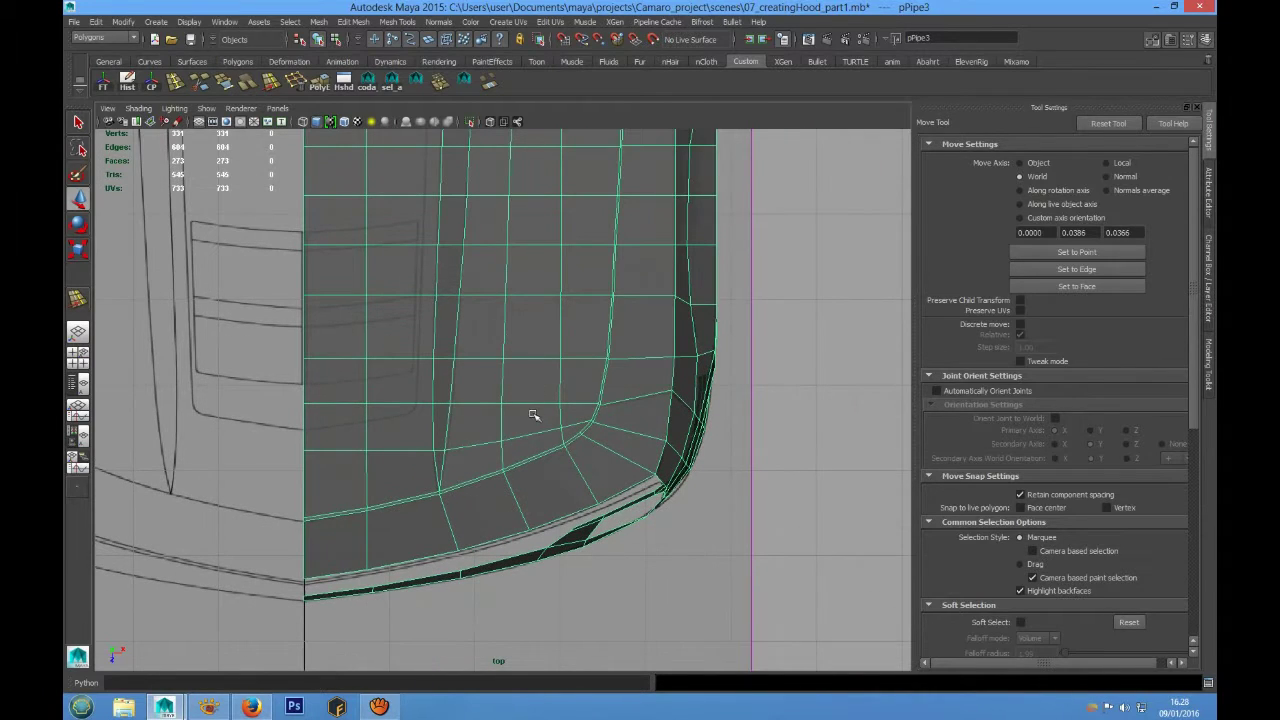
scroll(526, 363, "up", 2)
scroll(529, 334, "up", 2)
scroll(543, 363, "up", 2)
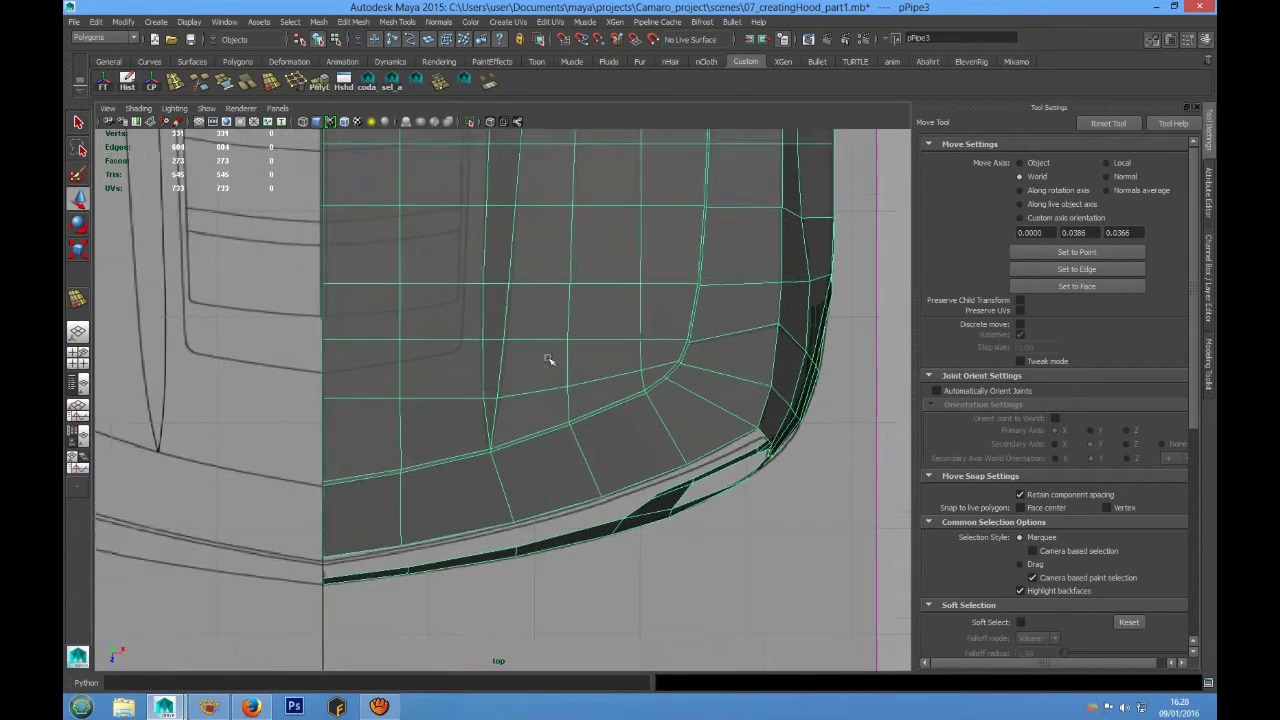
middle_click_drag(543, 363, 700, 405, "alt")
scroll(589, 509, "down", 1)
scroll(537, 371, "down", 3)
scroll(520, 400, "down", 1)
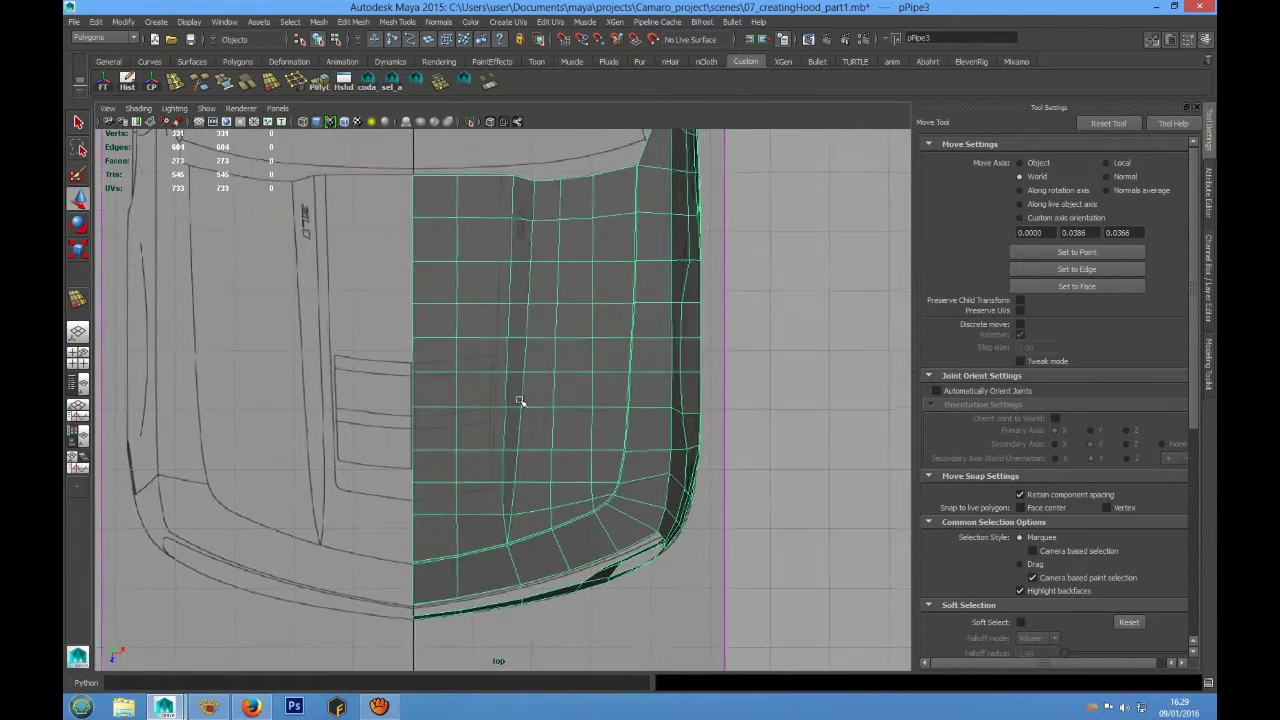
scroll(500, 330, "up", 2)
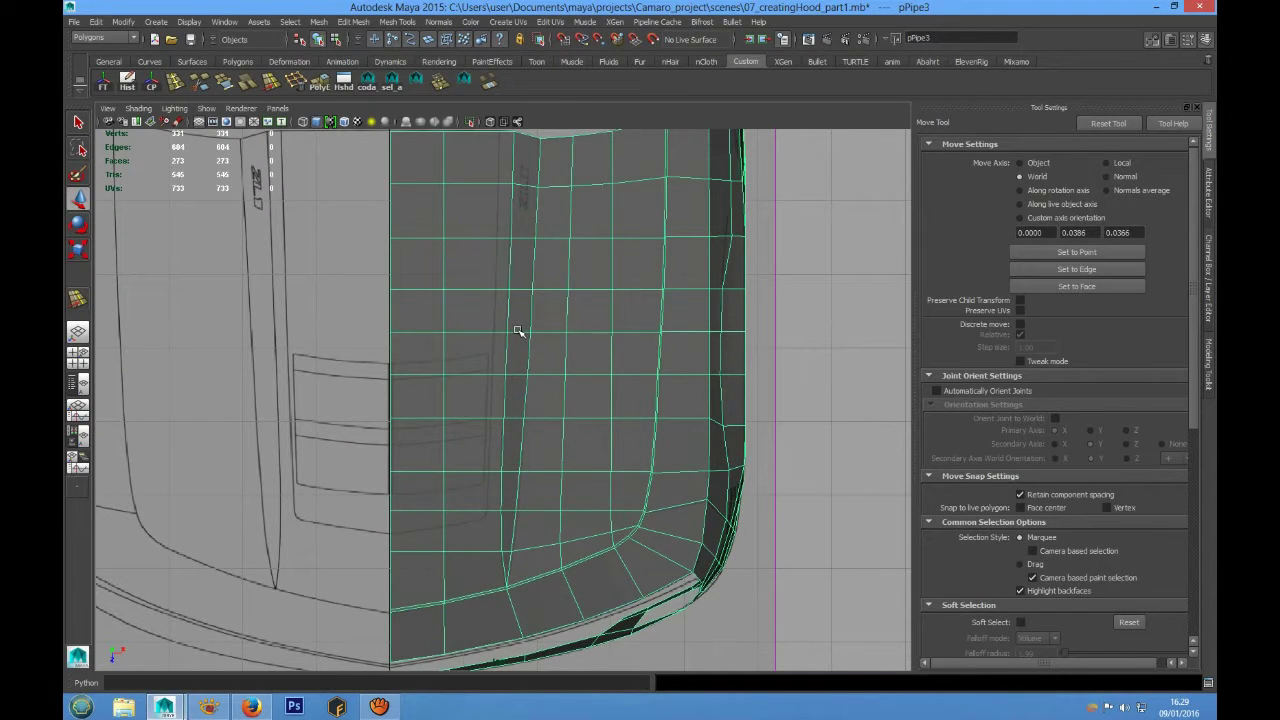
right_click_drag(517, 331, 474, 331, "shift")
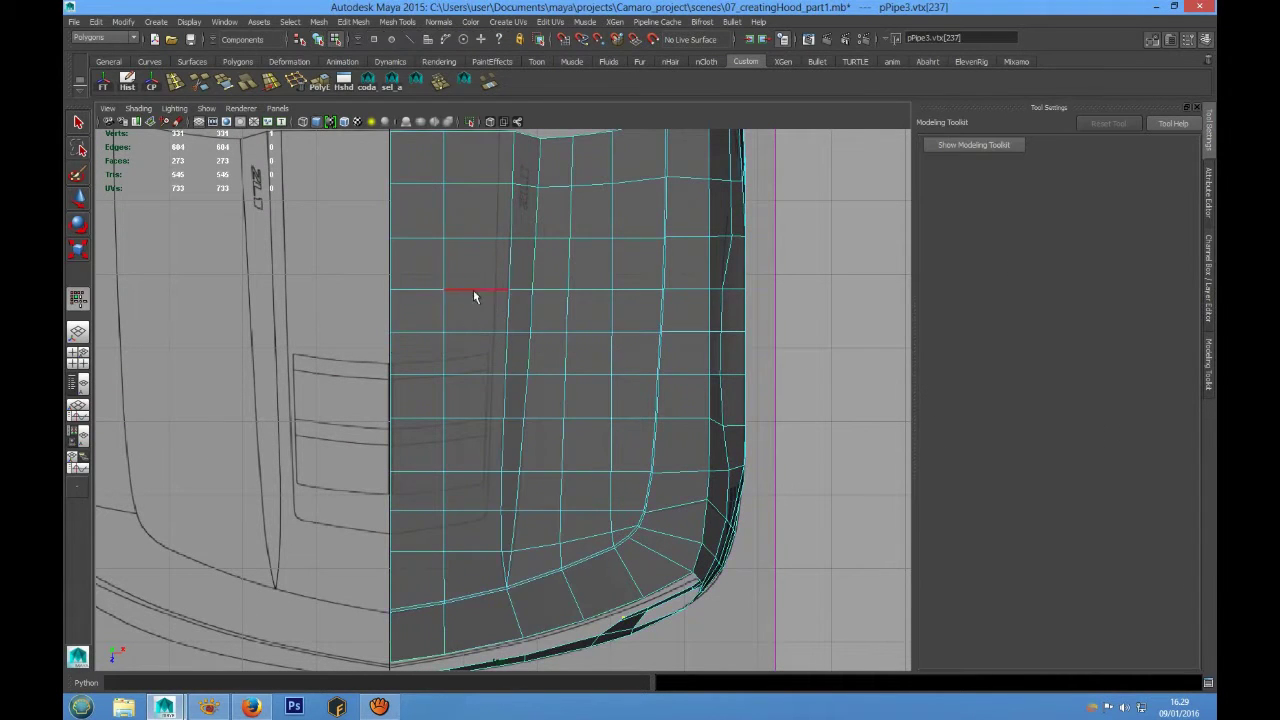
Start a Multi-Cut at the hood's top edge, following the reference line downward.
scroll(471, 300, "up", 2)
scroll(471, 428, "up", 2)
scroll(471, 323, "up", 2)
scroll(500, 437, "up", 2)
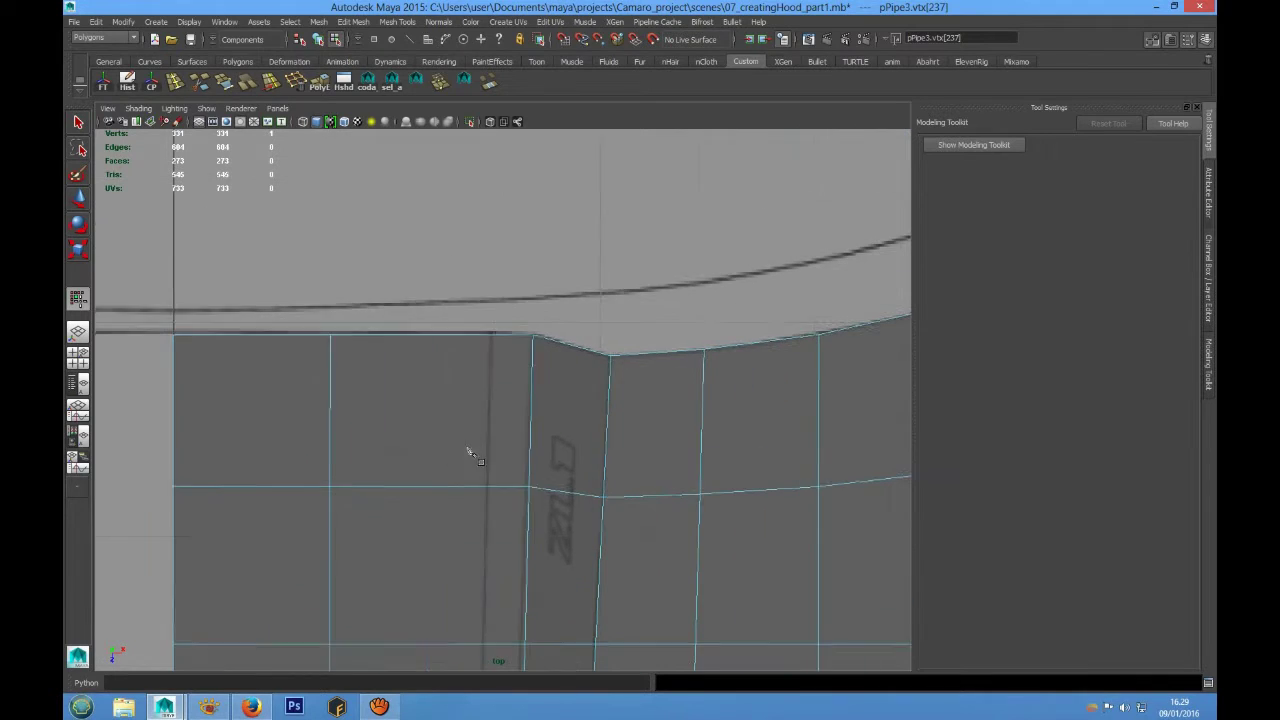
left_click(490, 336)
middle_click_drag(463, 428, 460, 355, "alt")
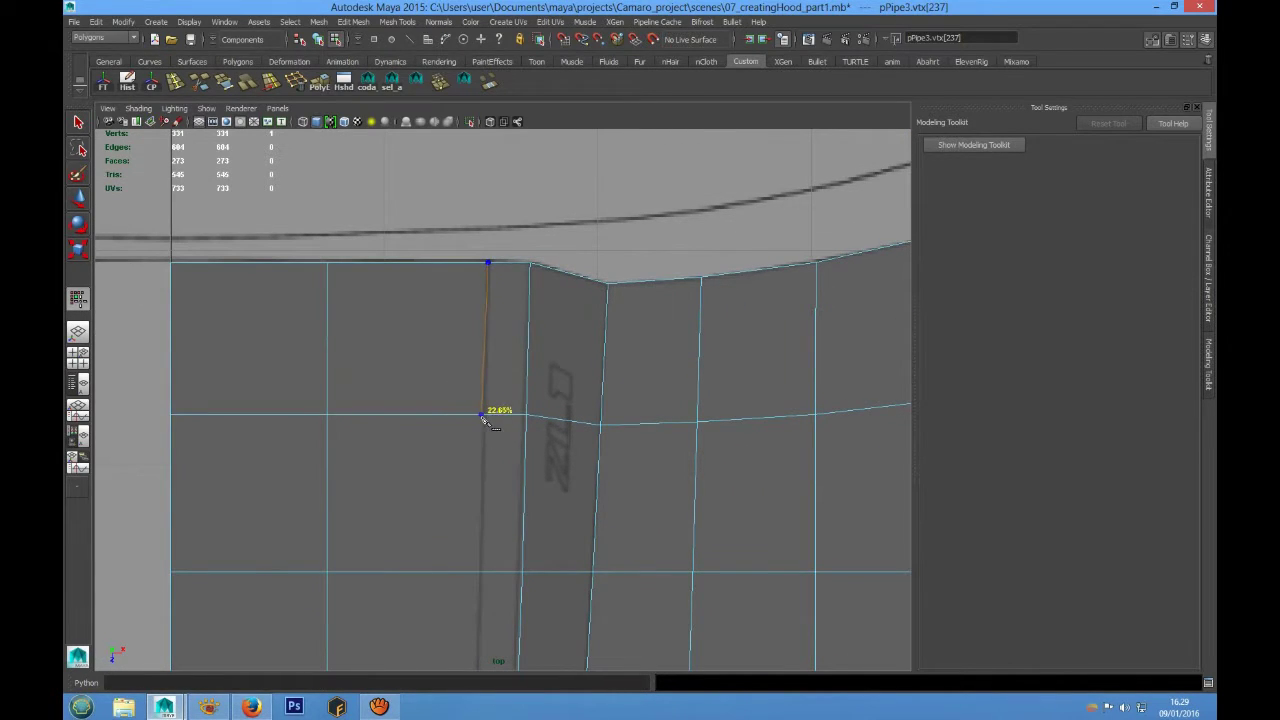
left_click(481, 413)
middle_click_drag(436, 528, 430, 424, "alt")
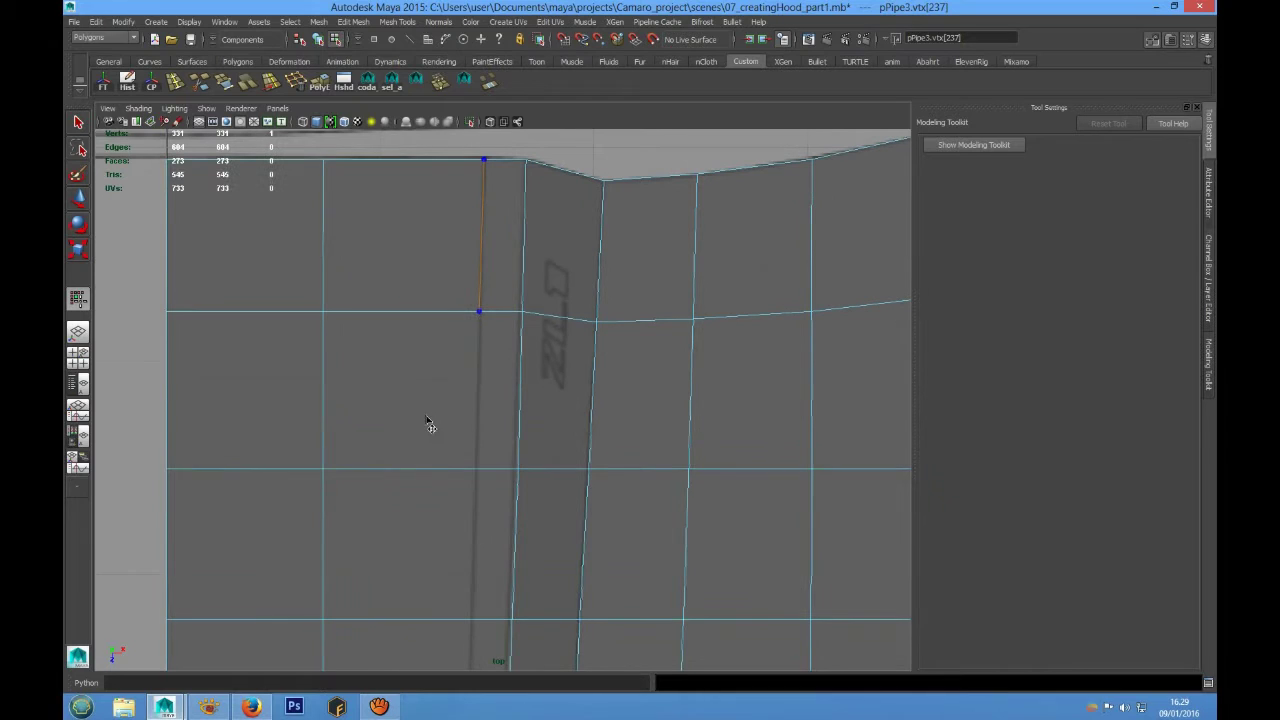
left_click(472, 477)
middle_click_drag(455, 534, 466, 314, "alt")
scroll(447, 372, "up", 2)
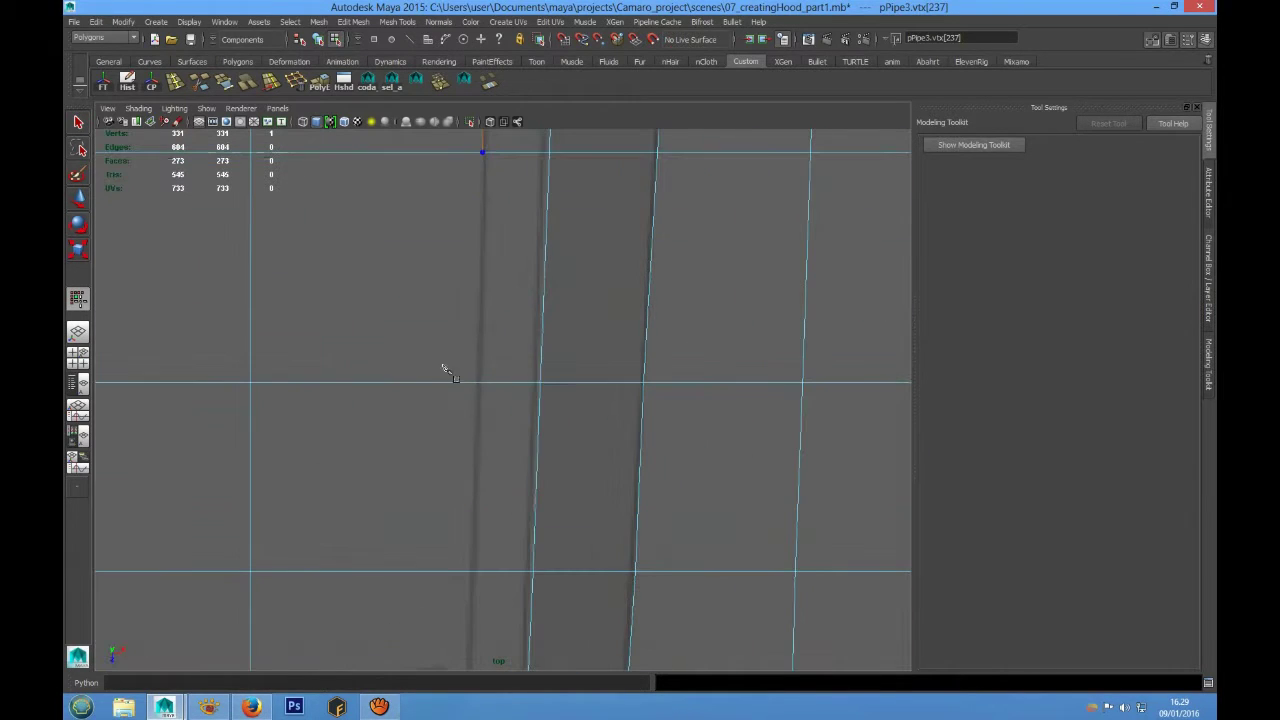
left_click(477, 381)
middle_click_drag(443, 482, 436, 326, "alt")
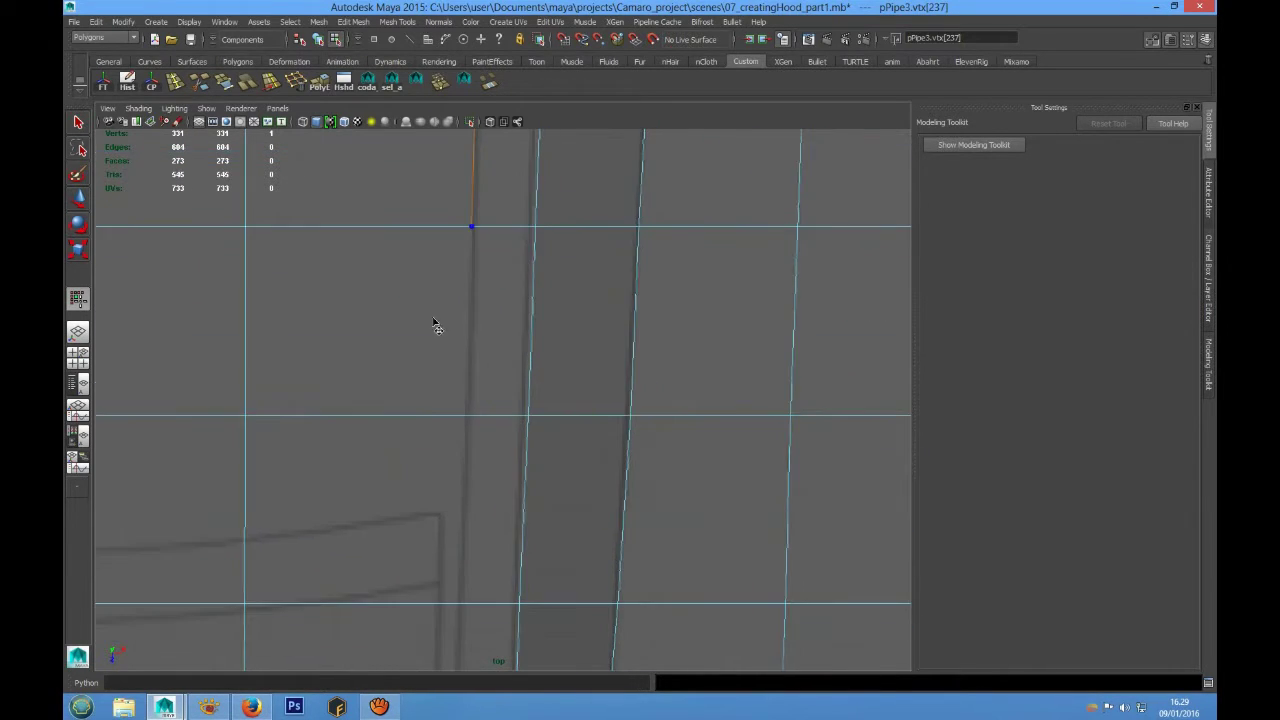
left_click(469, 415)
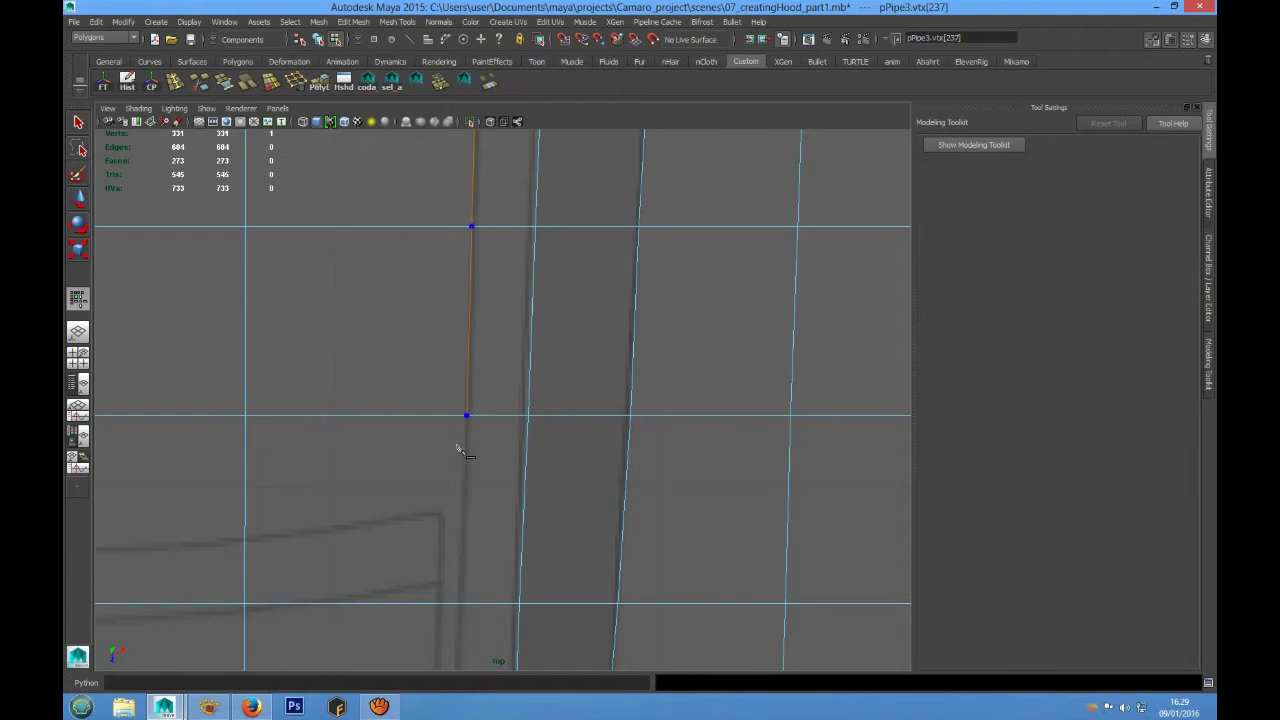
Continue the cut around the reference curve to the edge corner and commit it.
middle_click_drag(463, 420, 417, 340, "alt")
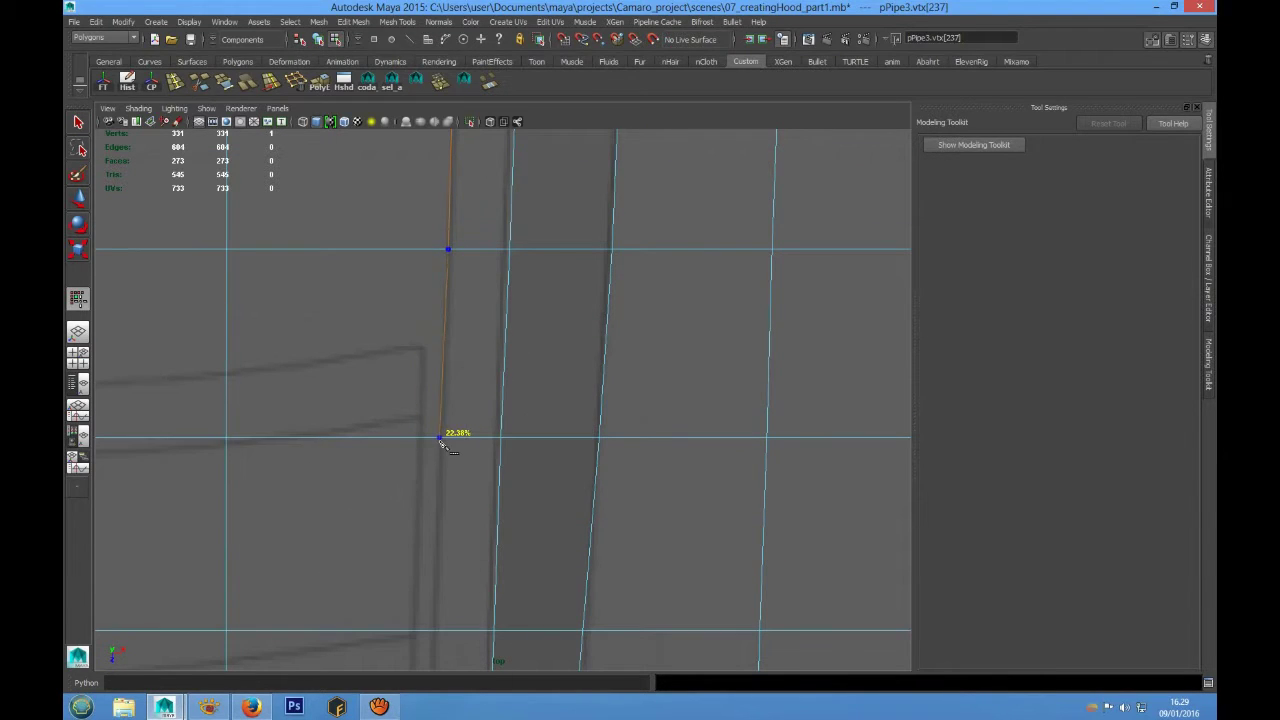
middle_click_drag(441, 437, 463, 251, "alt")
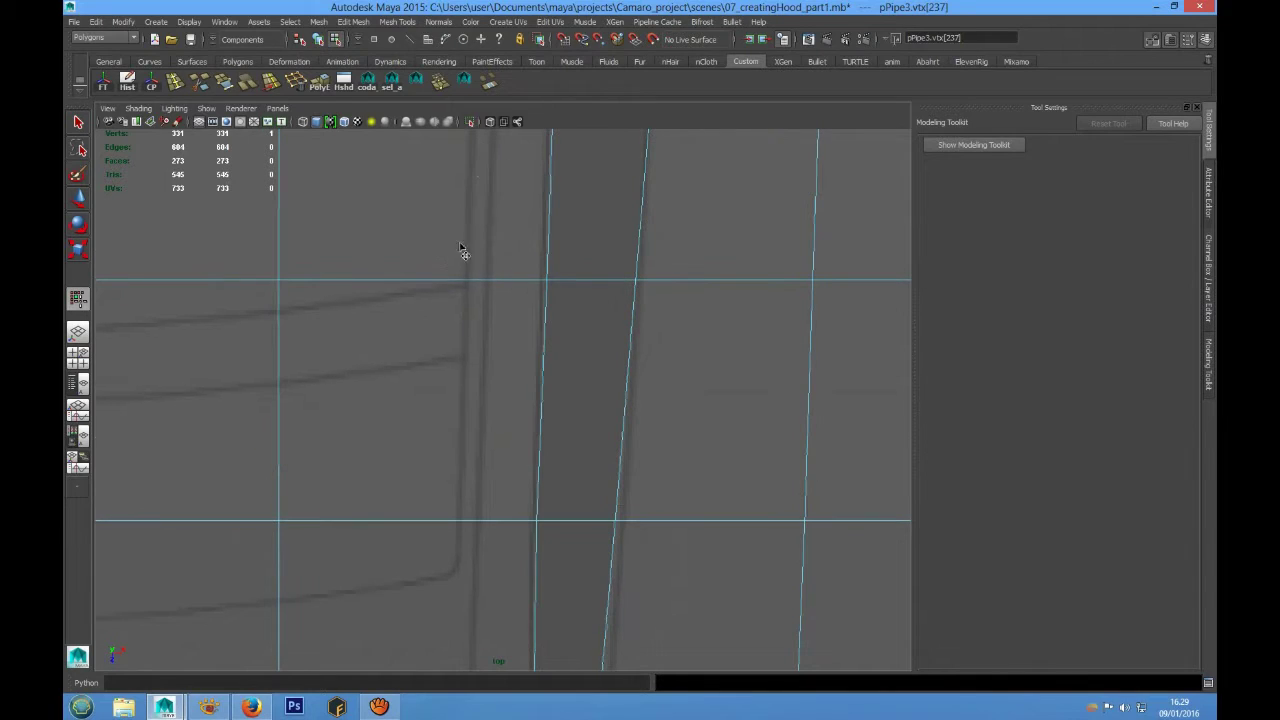
left_click(486, 281)
middle_click_drag(486, 285, 471, 212, "alt")
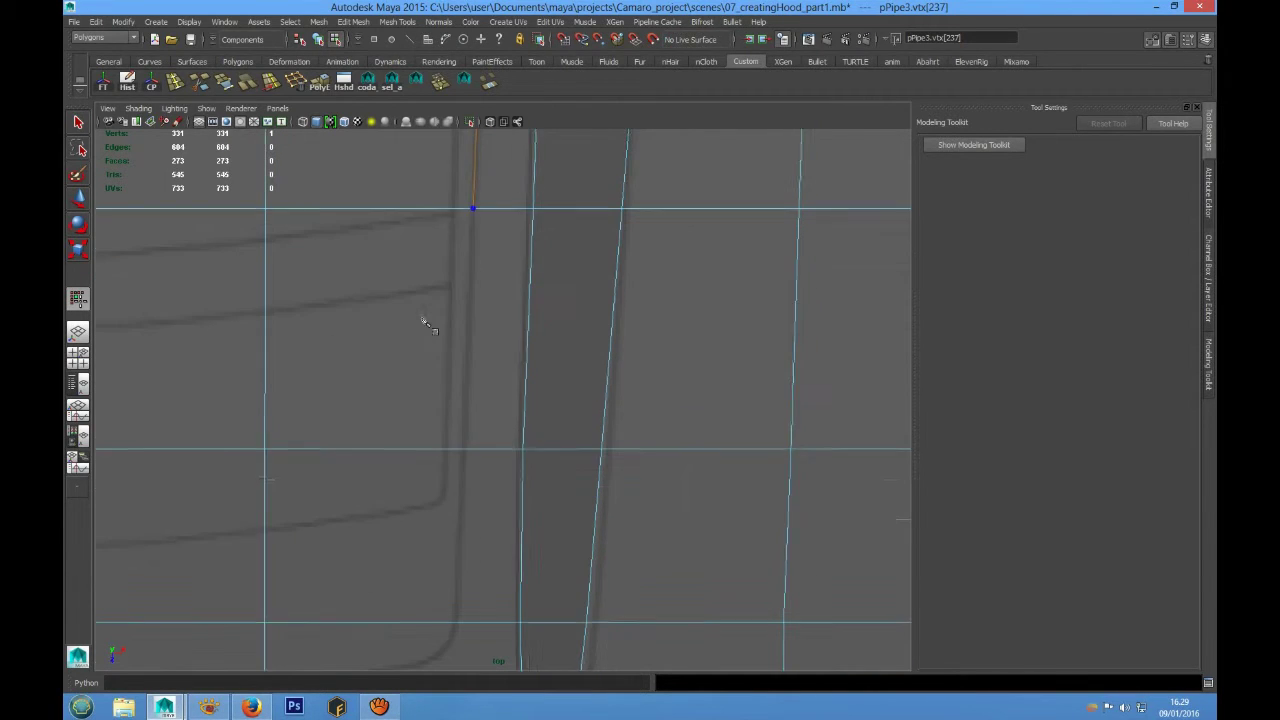
left_click(466, 447)
middle_click_drag(446, 477, 421, 376, "alt")
scroll(421, 376, "up", 2)
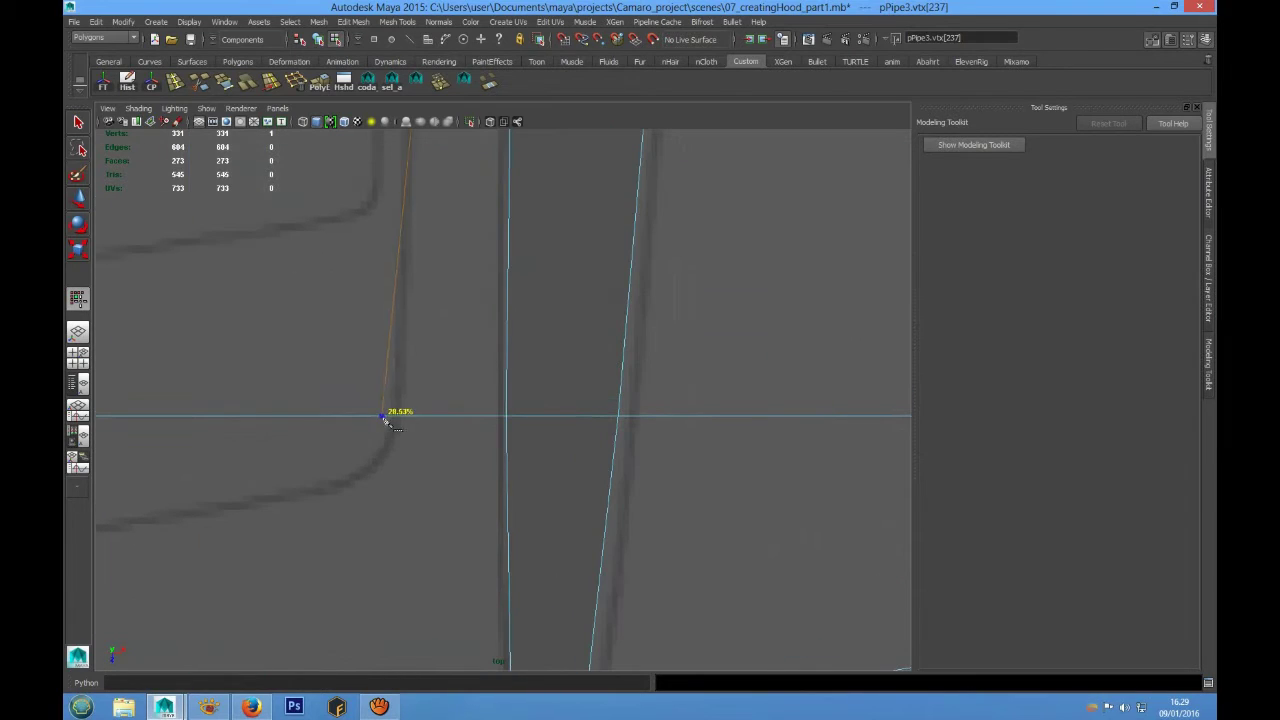
left_click(397, 417)
middle_click_drag(397, 443, 407, 386, "alt")
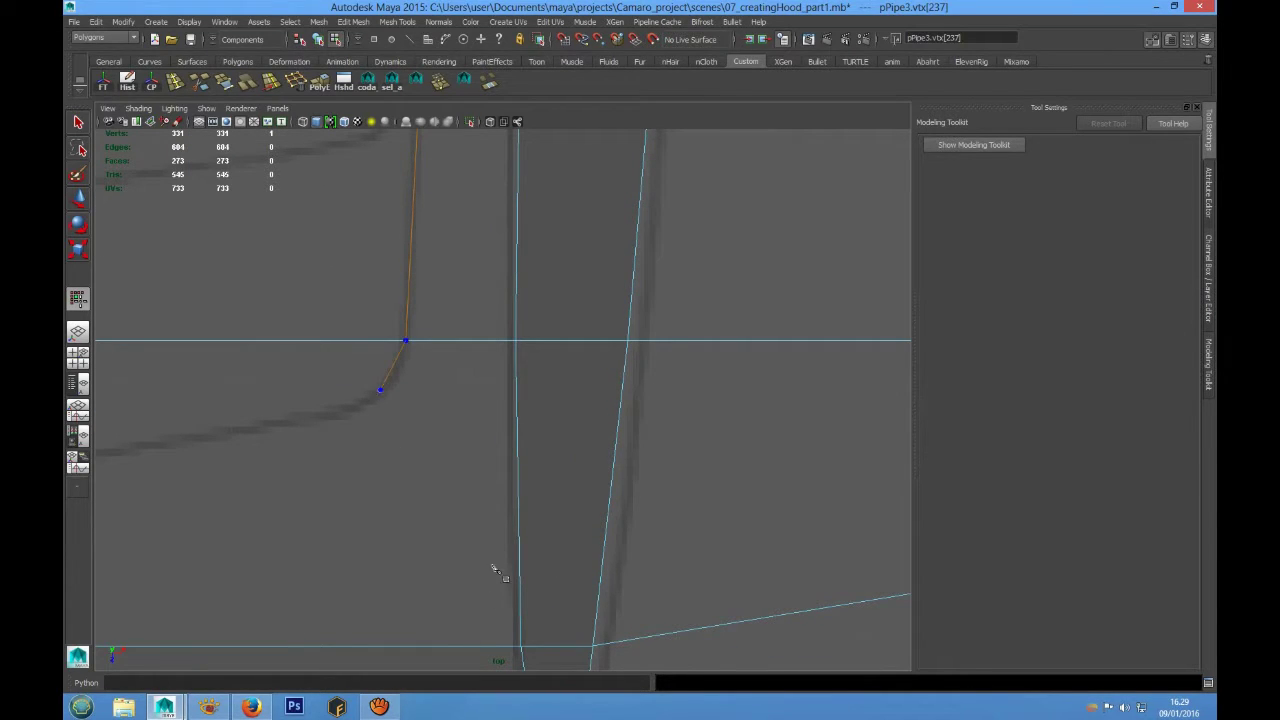
left_click(521, 646)
key("Return")
Cut a new edge from the panel's corner vertex through the vertical edge to the hood border.
scroll(440, 430, "down", 5)
scroll(450, 423, "up", 2)
scroll(420, 435, "up", 2)
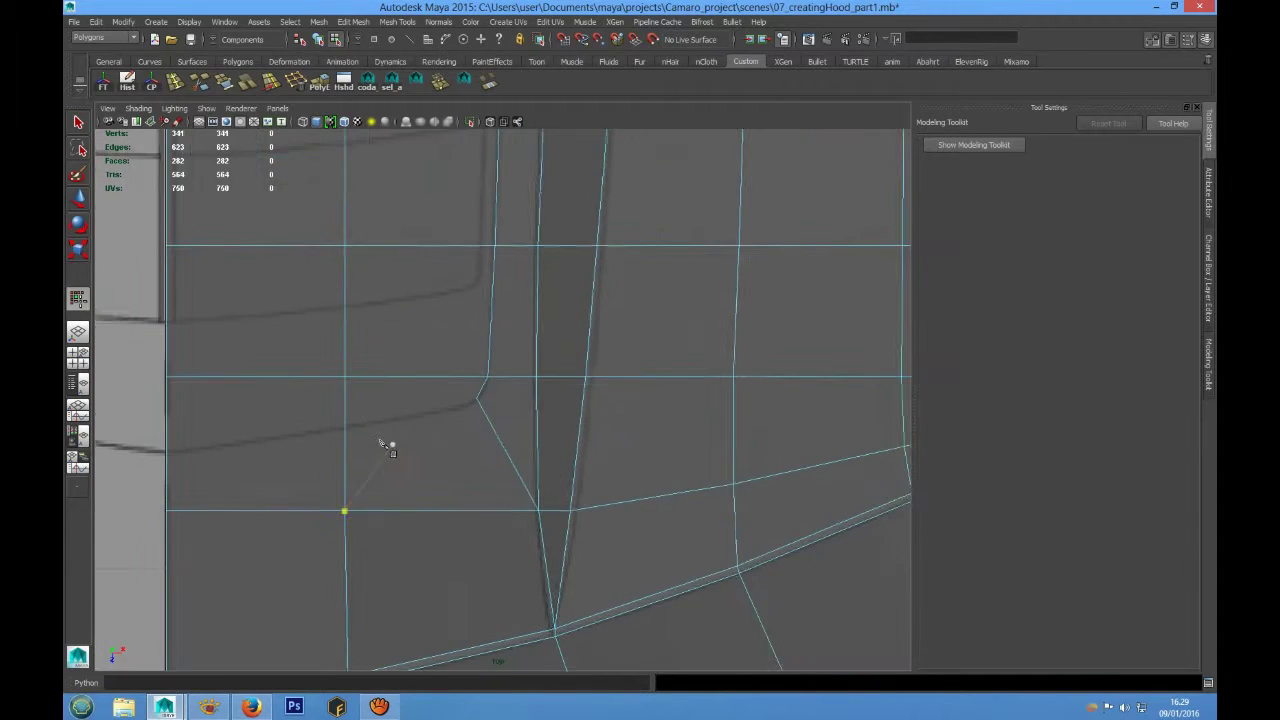
middle_click_drag(388, 447, 530, 432, "alt")
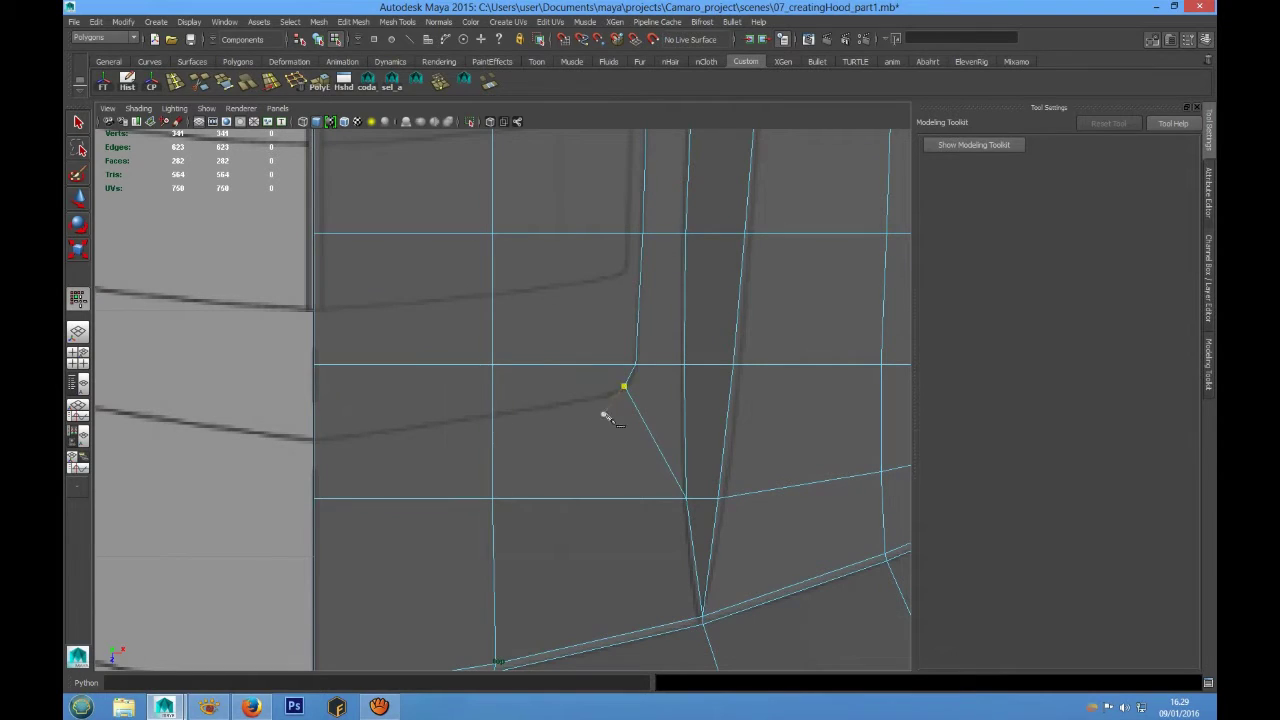
left_click(623, 386)
left_click(493, 415)
left_click(318, 437)
right_click(366, 409)
key("q")
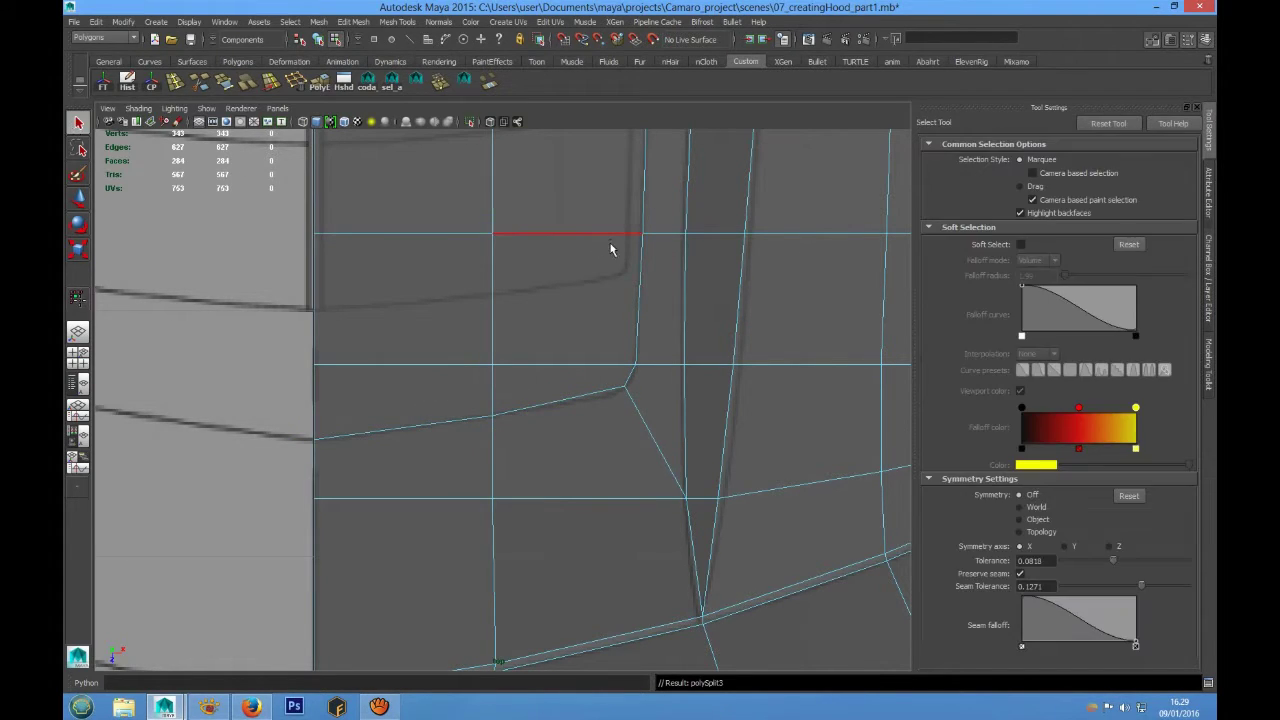
right_click_drag(600, 243, 671, 226)
scroll(557, 293, "down", 3)
scroll(557, 293, "up", 2)
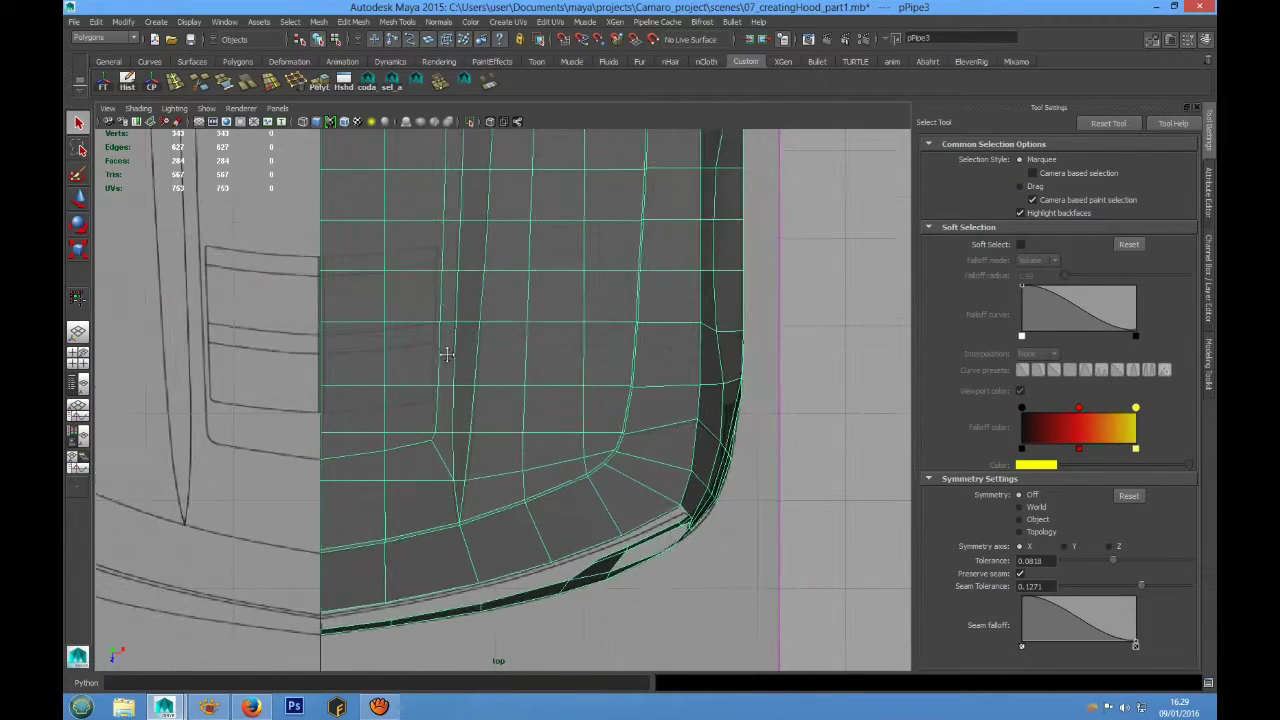
scroll(449, 351, "up", 2)
scroll(537, 400, "up", 2)
scroll(522, 505, "up", 2)
scroll(522, 505, "up", 2)
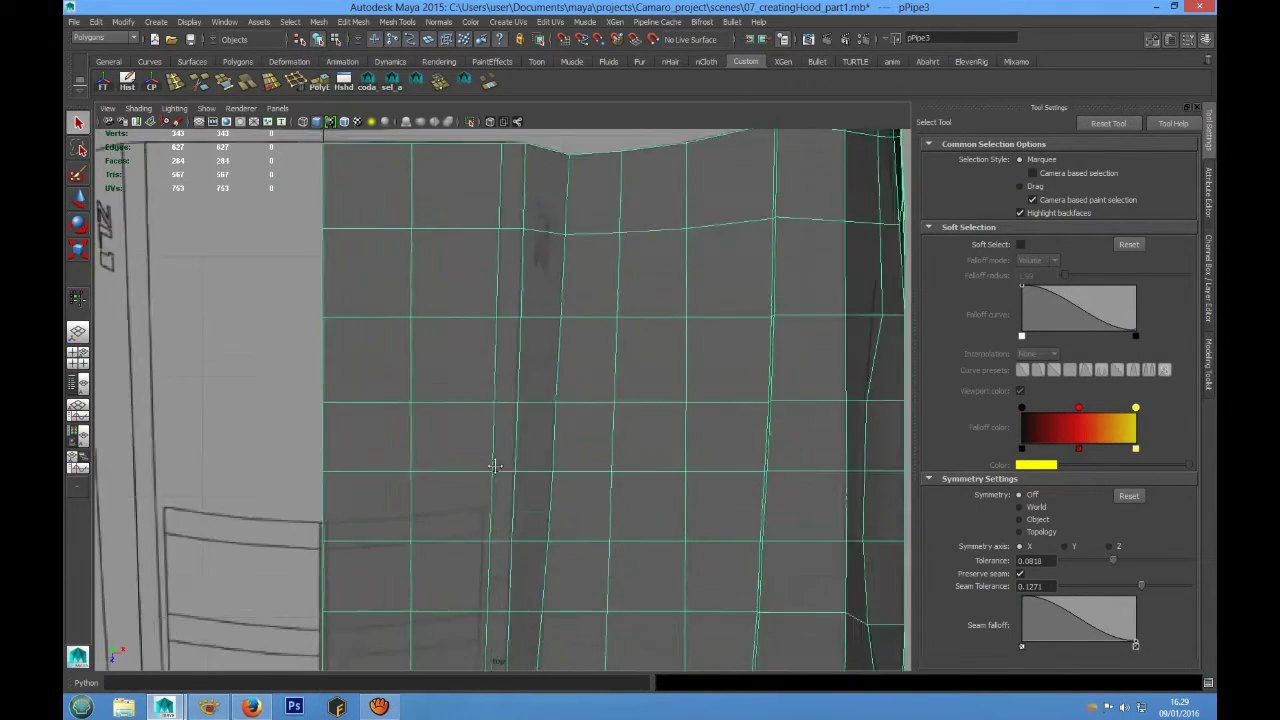
key("space")
key("space")
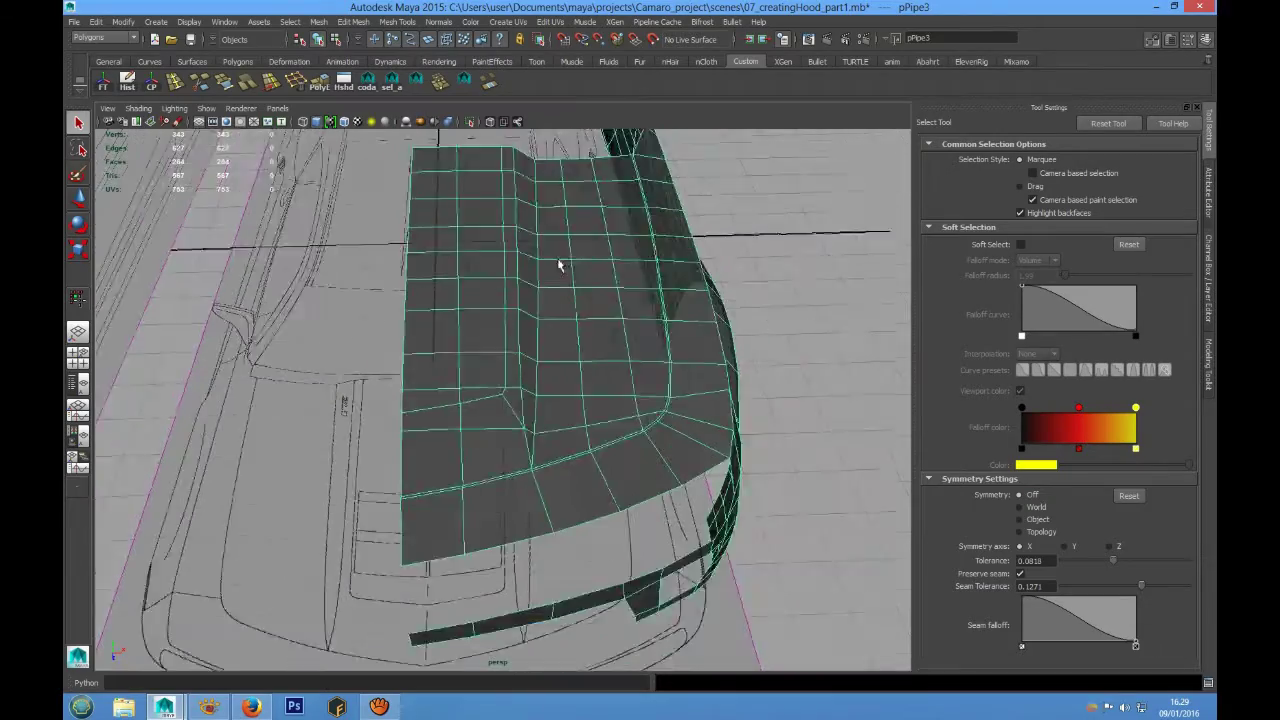
mouse_move(560, 263)
left_mouse_down("alt")
mouse_move(537, 340)
mouse_move(449, 337)
left_mouse_up("alt")
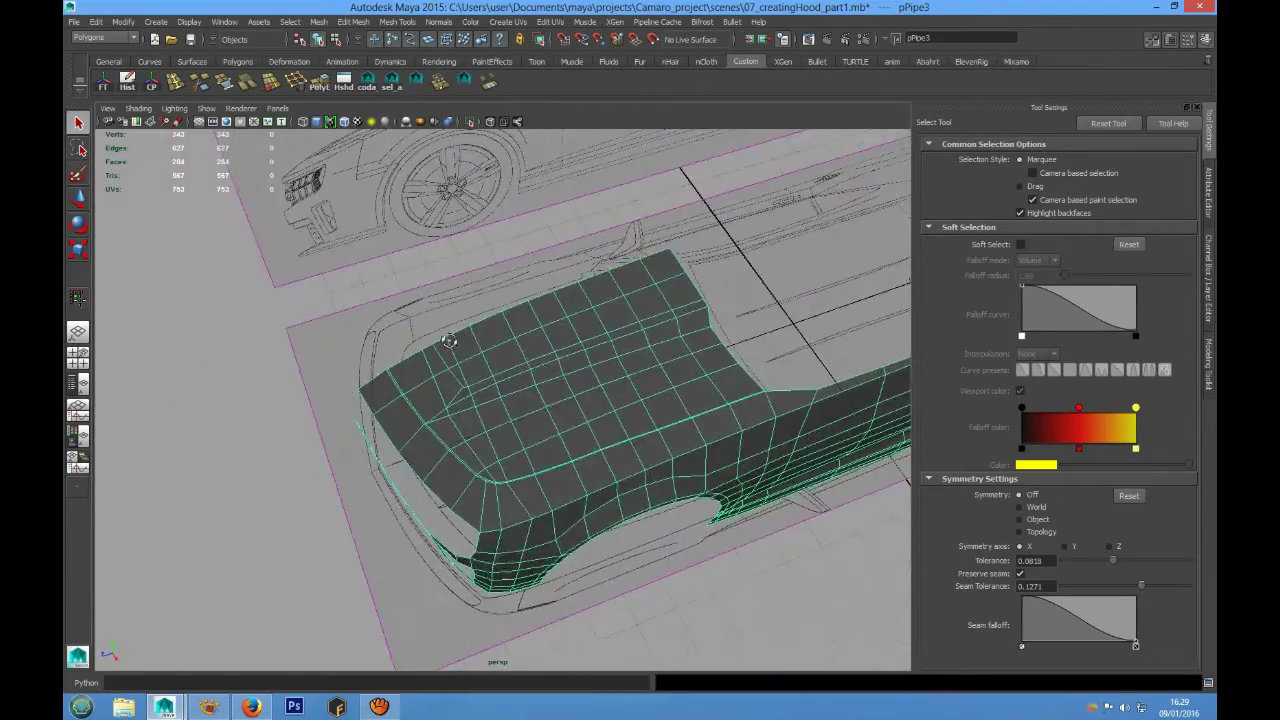
scroll(459, 348, "up", 2)
scroll(493, 365, "up", 2)
scroll(527, 370, "up", 1)
mouse_move(538, 371)
left_mouse_down("alt")
mouse_move(491, 357)
mouse_move(549, 326)
mouse_move(517, 351)
mouse_move(543, 420)
mouse_move(520, 363)
mouse_move(513, 380)
mouse_move(371, 366)
mouse_move(480, 389)
mouse_move(413, 391)
mouse_move(437, 391)
left_mouse_up("alt")
Bevel the inner-panel outline edge loop with a width of 0.08.
right_click_drag(437, 349, 437, 316, "shift")
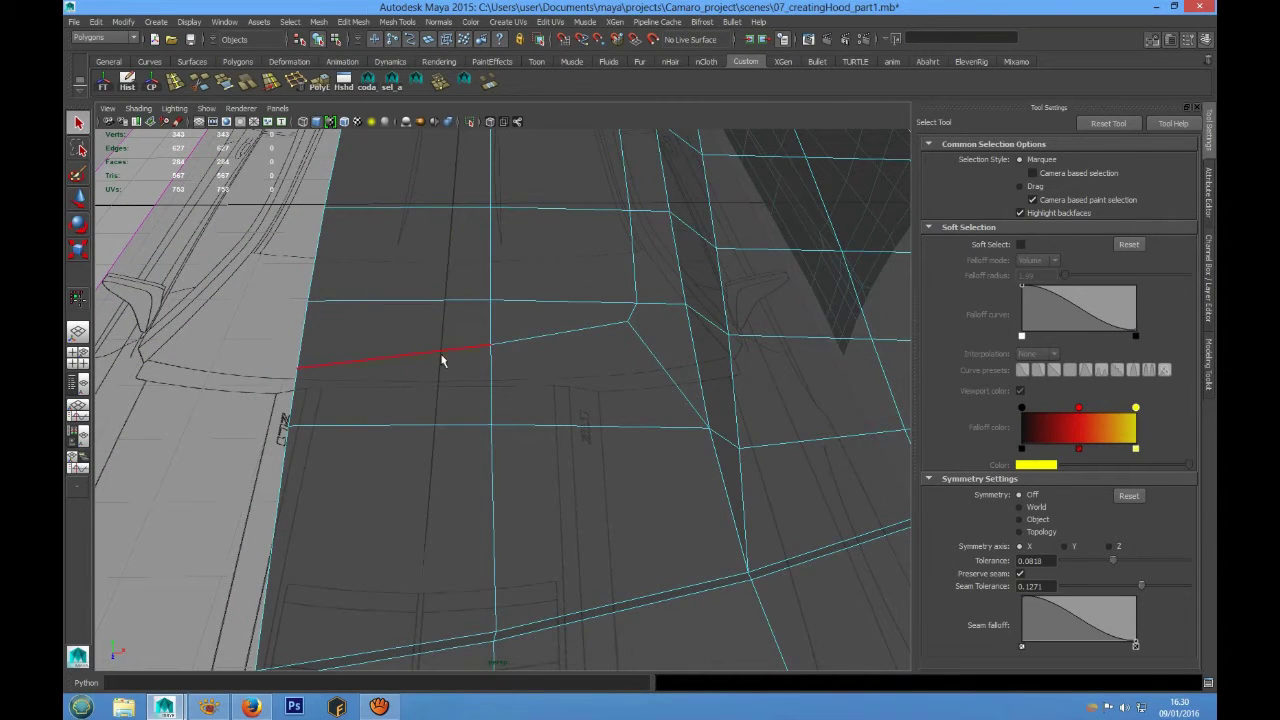
left_click(630, 321)
left_click_drag(630, 321, 623, 320, "alt")
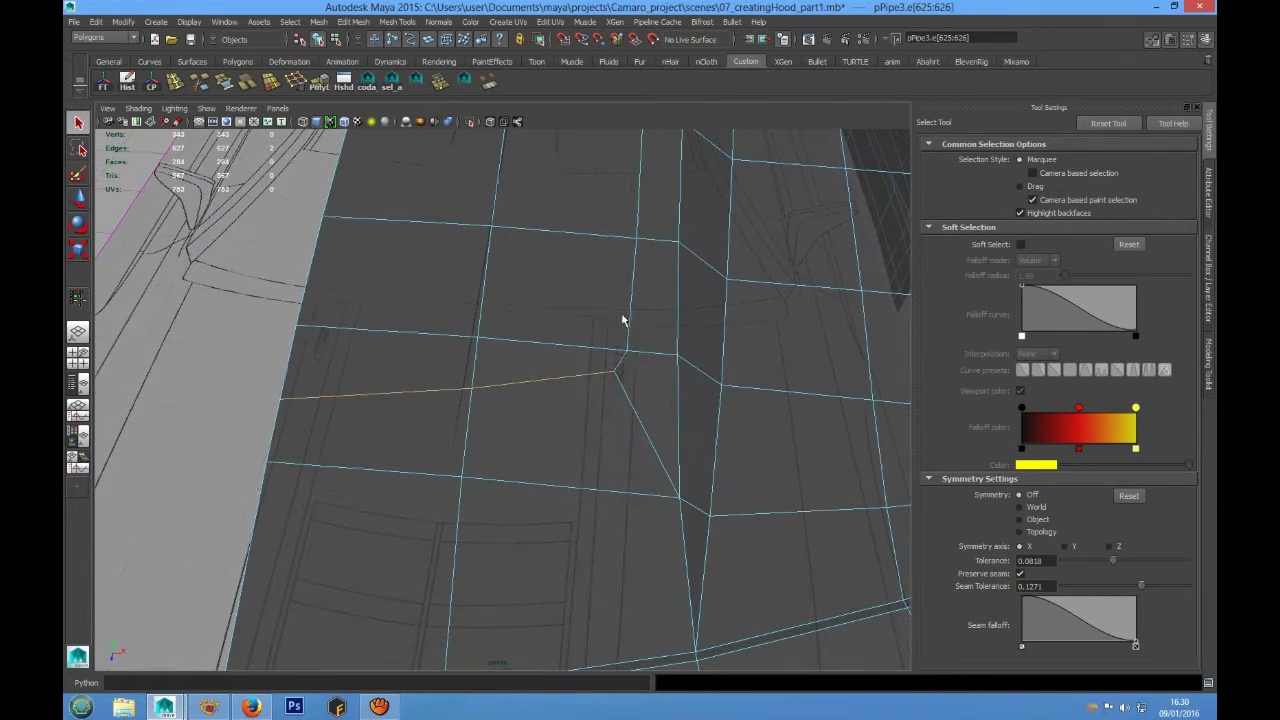
key("ctrl")
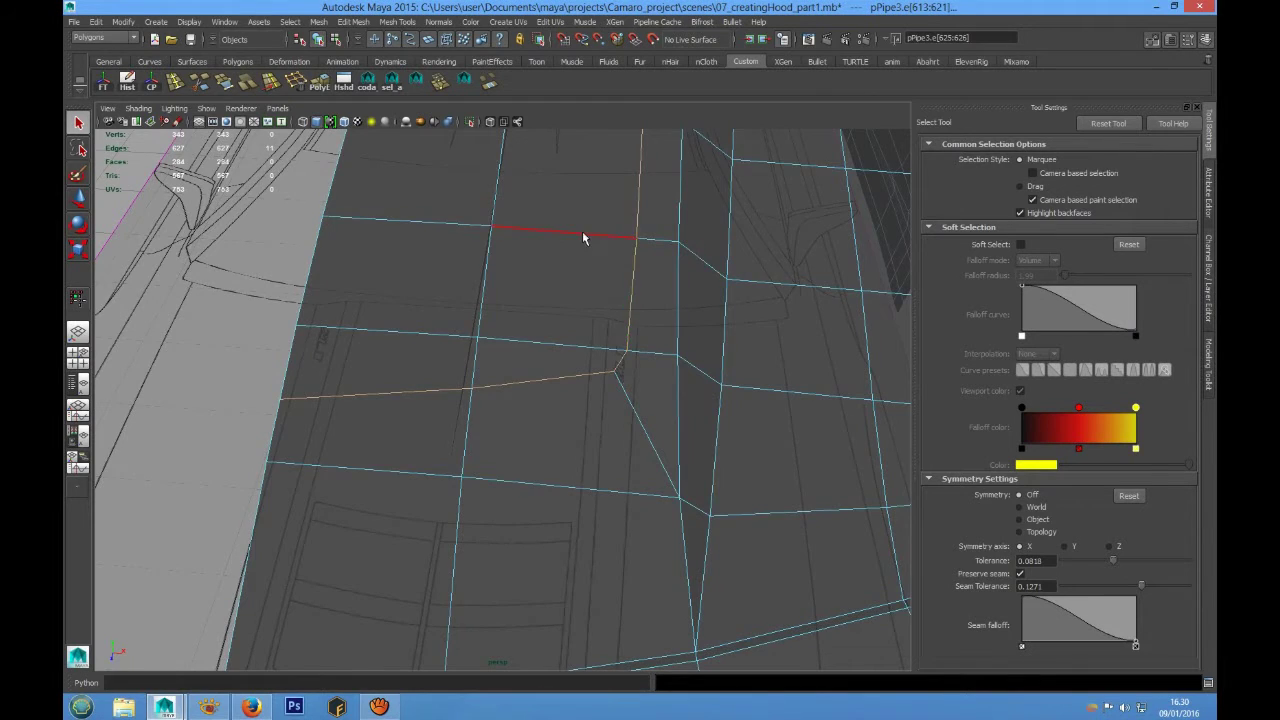
right_click_drag(583, 237, 523, 380, "alt")
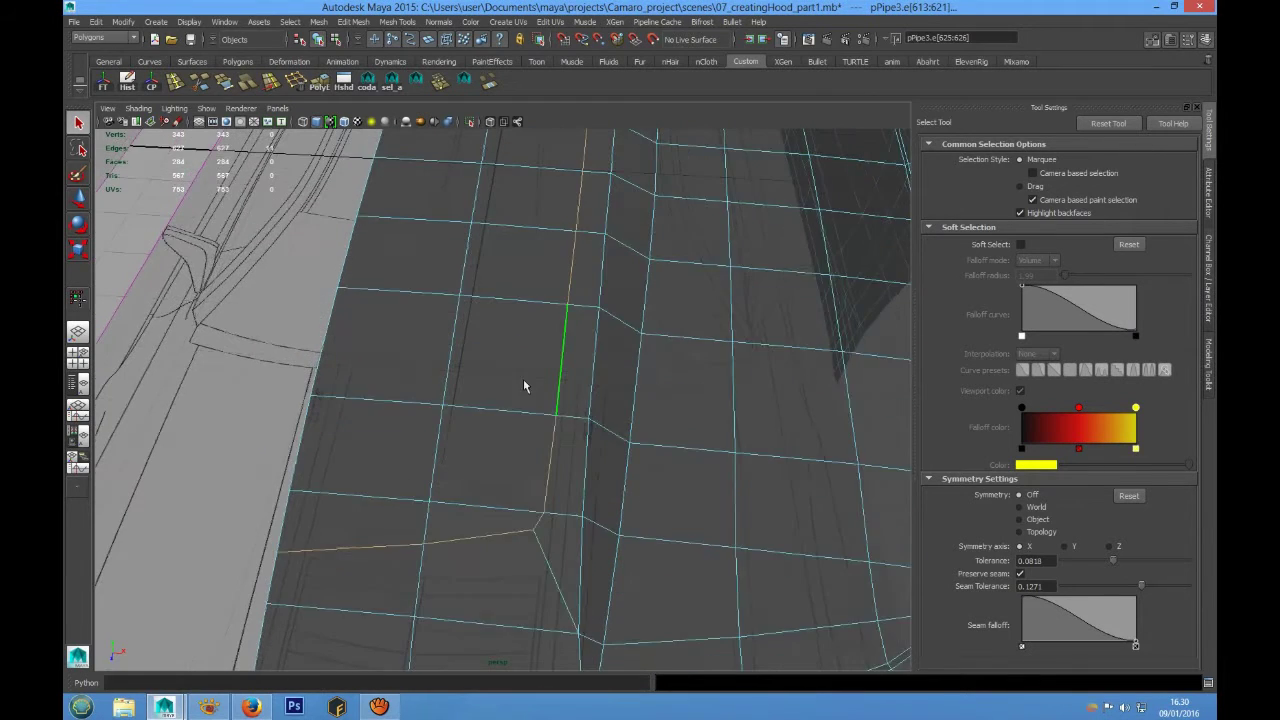
left_click(352, 22)
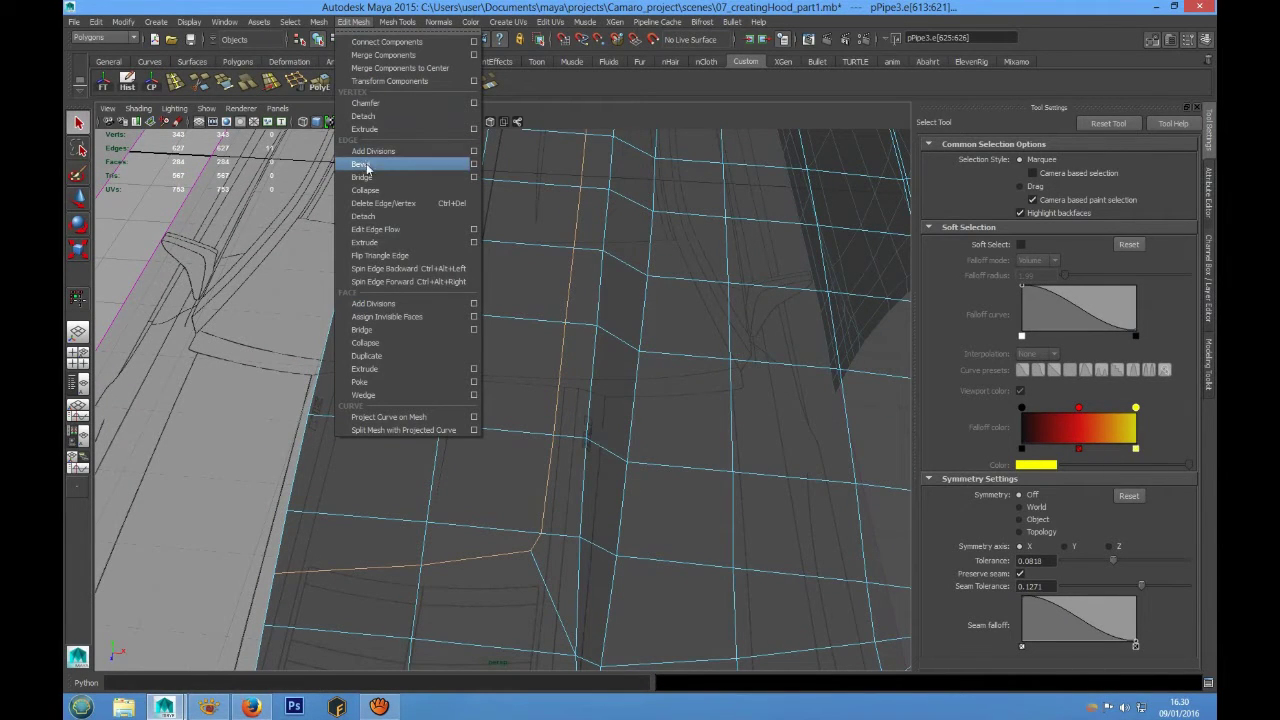
left_click(474, 164)
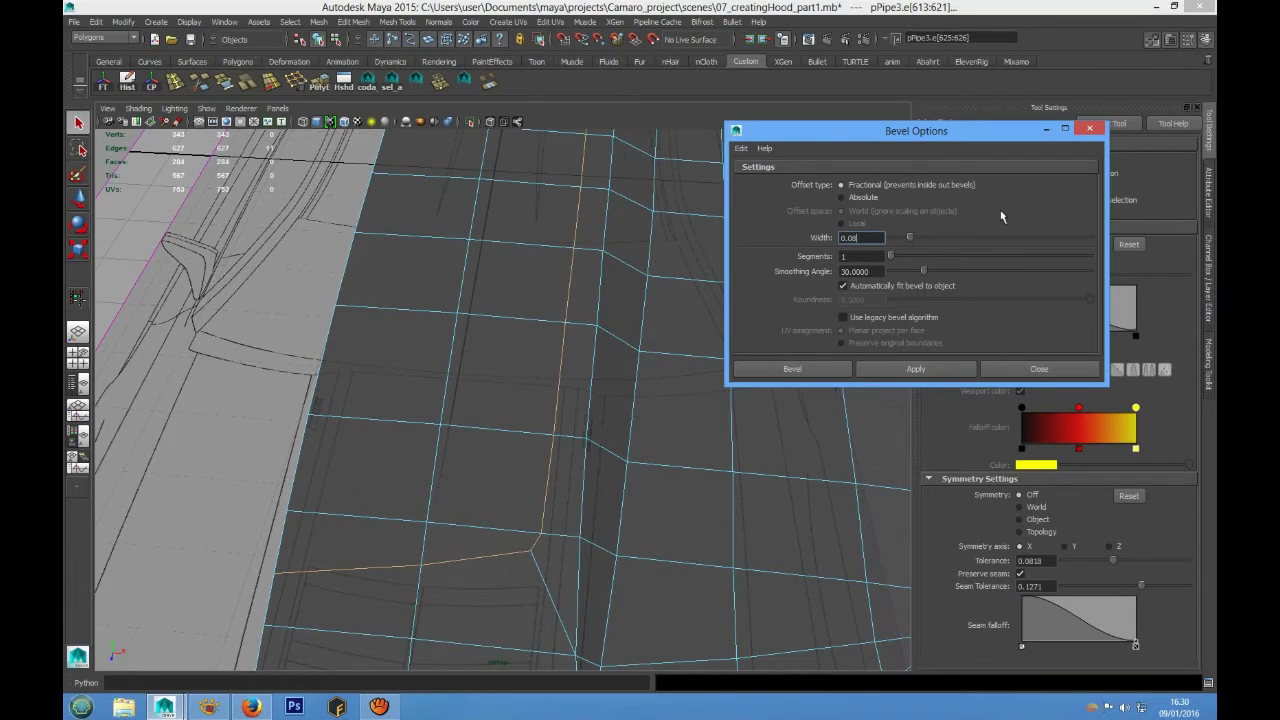
left_click(811, 368)
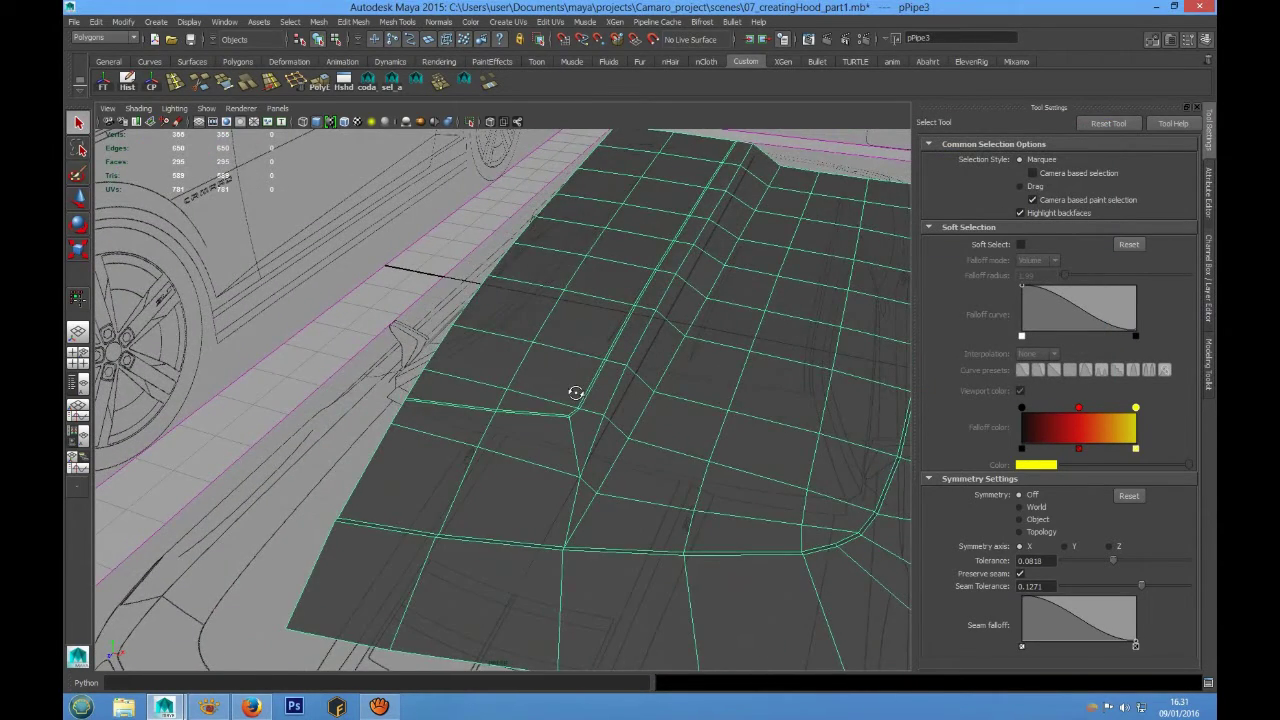
Inspect the bevelled double edge close up and activate the Insert Edge Loop Tool.
mouse_move(548, 372)
right_mouse_down("alt")
mouse_move(697, 446)
mouse_move(632, 437)
right_mouse_up("alt")
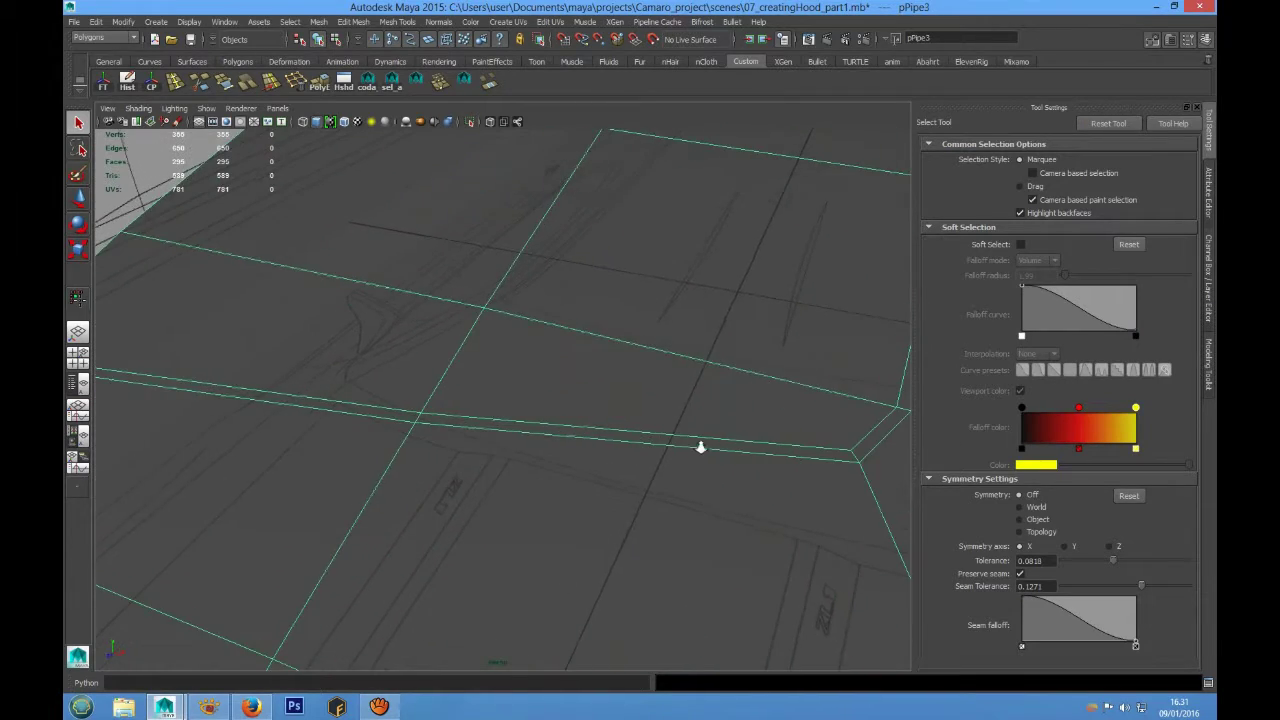
mouse_move(632, 437)
left_mouse_down("alt")
mouse_move(694, 437)
mouse_move(557, 411)
left_mouse_up("alt")
mouse_move(557, 411)
right_mouse_down("alt")
mouse_move(551, 400)
mouse_move(582, 416)
right_mouse_up("alt")
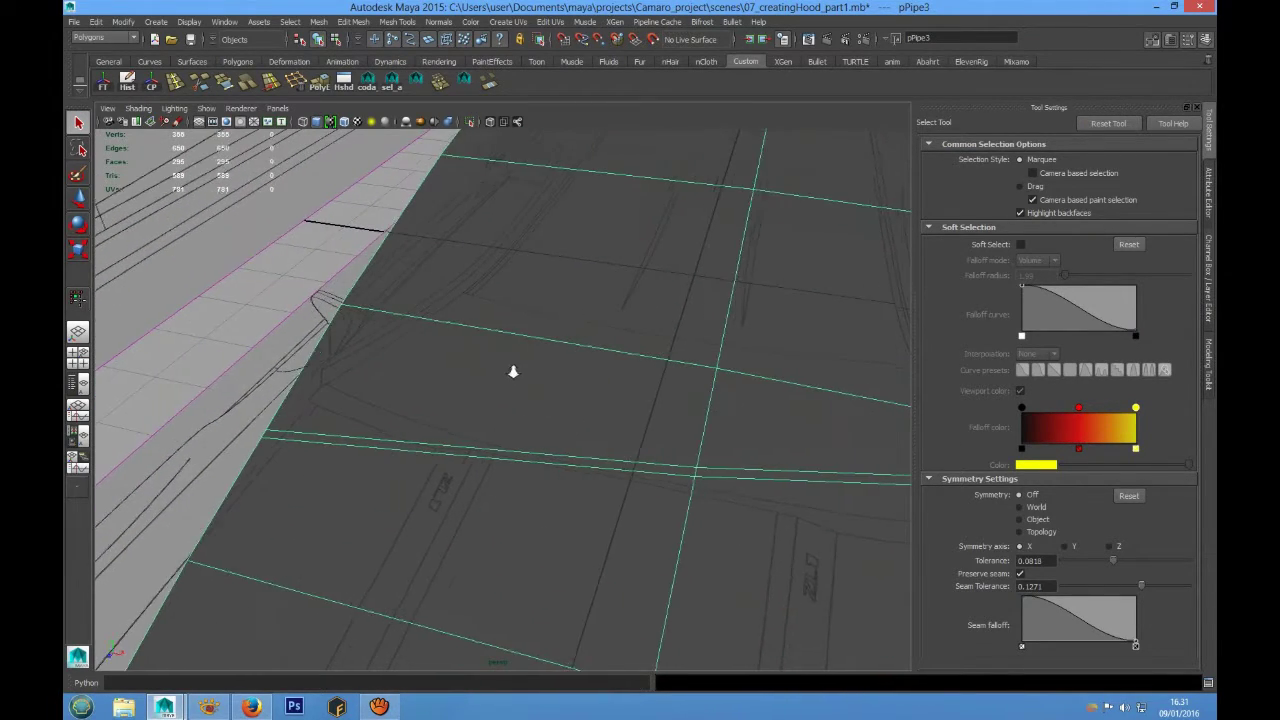
middle_click_drag(513, 372, 472, 345, "alt")
left_click(175, 82)
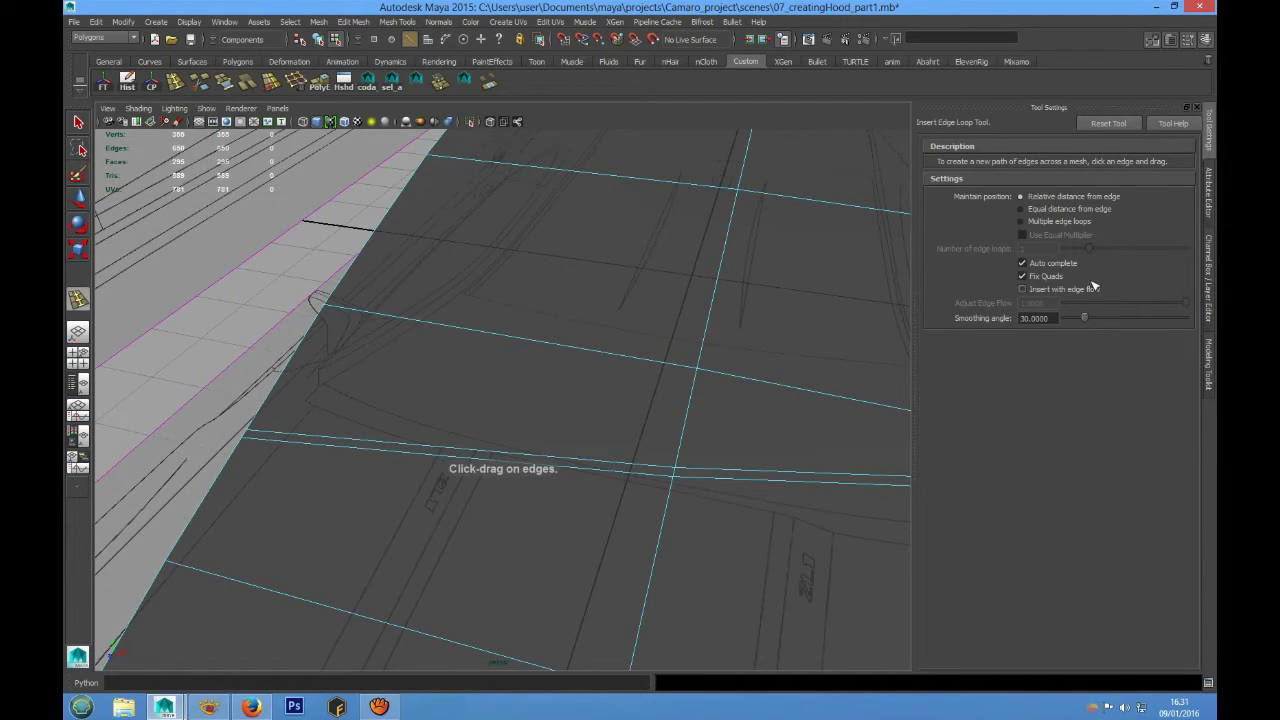
Insert two edge loops along the bevelled strip using the Multiple edge loops setting.
left_click(1067, 221)
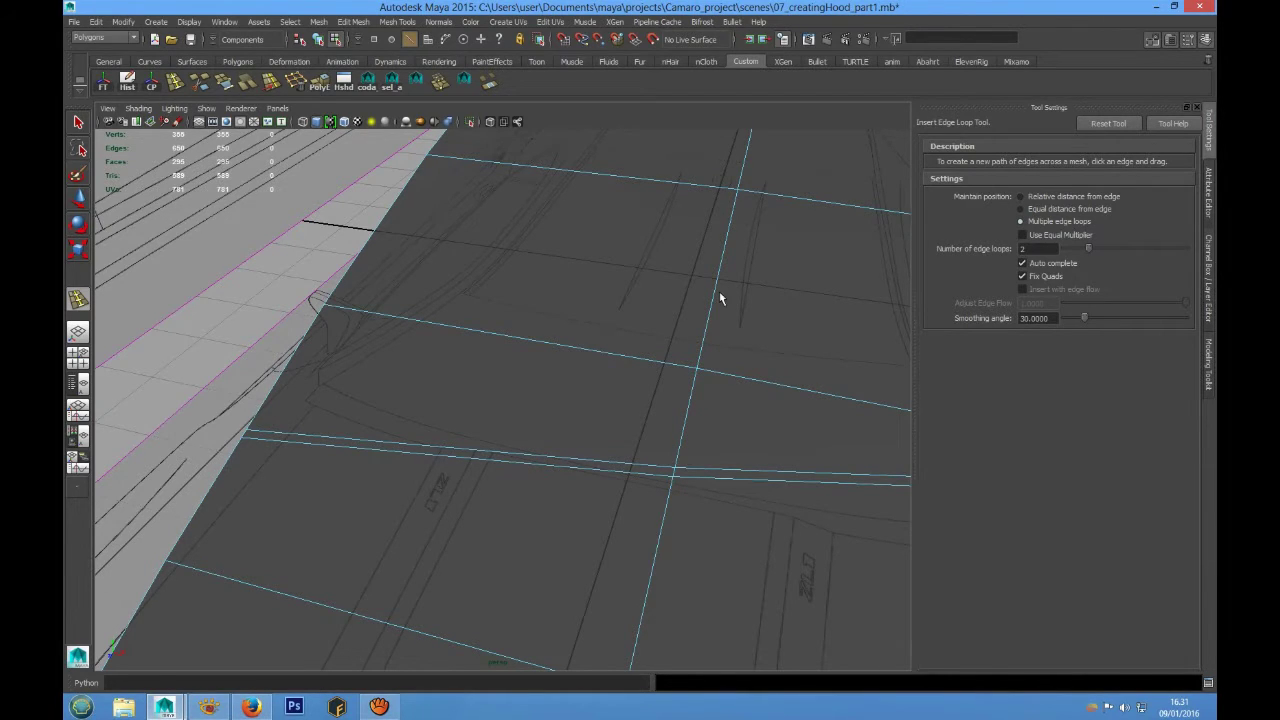
mouse_move(609, 390)
left_mouse_down("alt")
mouse_move(554, 363)
mouse_move(557, 397)
mouse_move(625, 419)
mouse_move(631, 386)
mouse_move(563, 413)
left_mouse_up("alt")
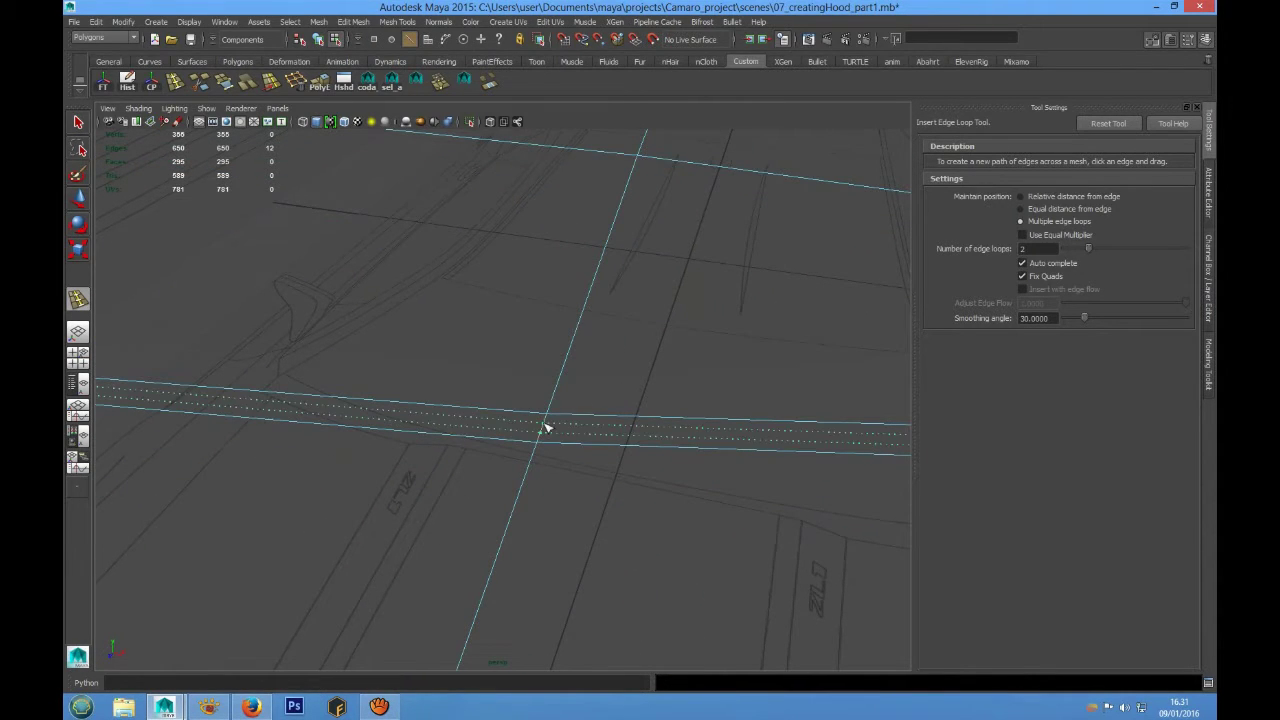
left_click(545, 427)
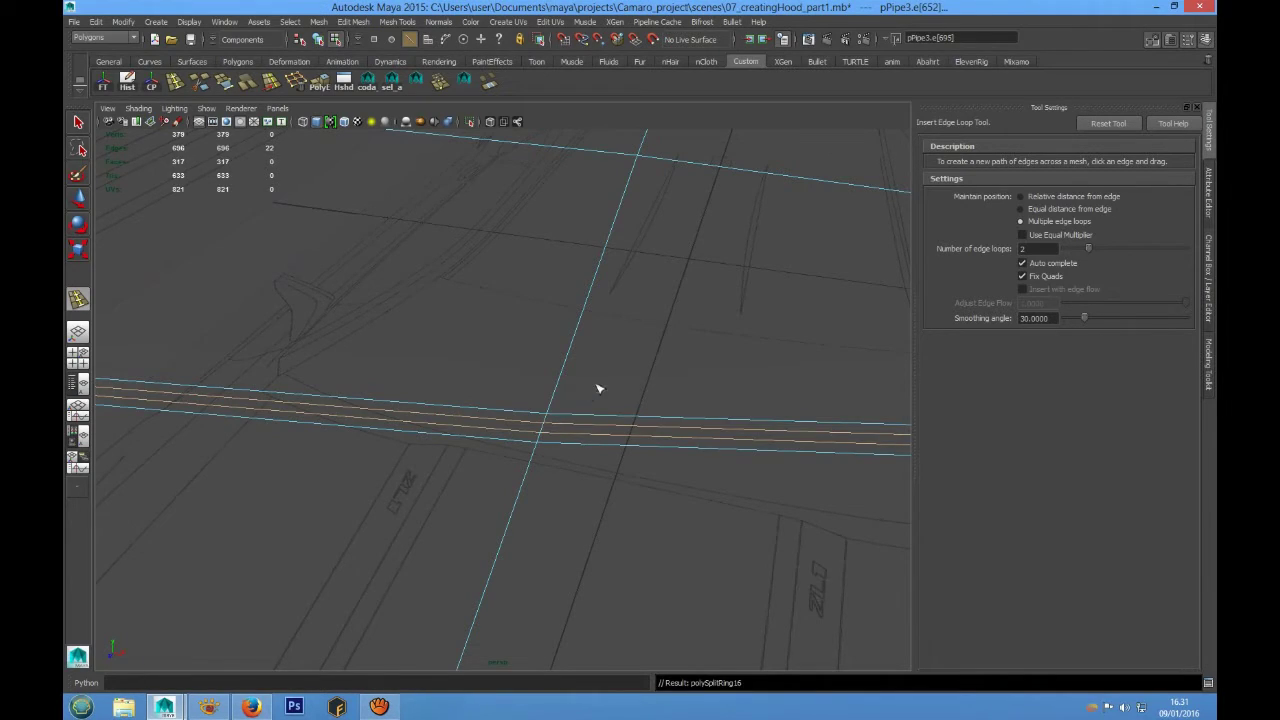
scroll(598, 388, "down", 5)
scroll(580, 406, "up", 1)
key("space")
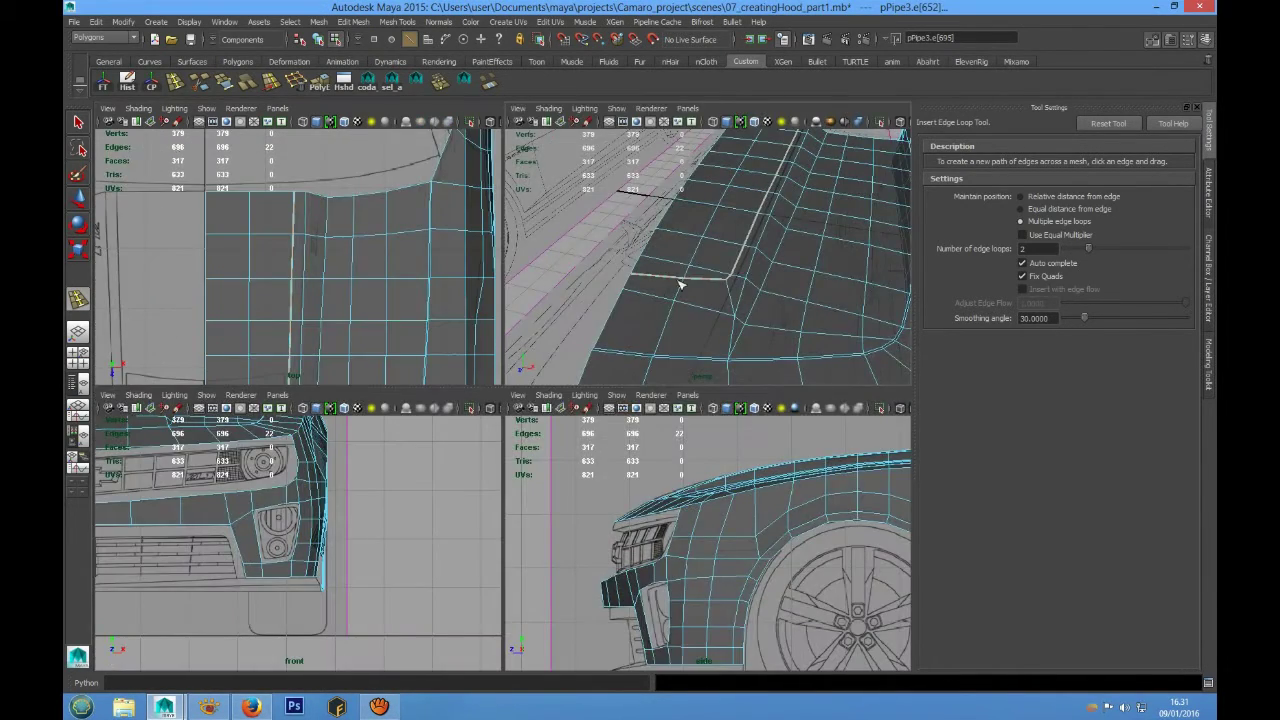
key("space")
Return to object mode and orbit so the new hood loops run horizontally.
left_click(78, 122)
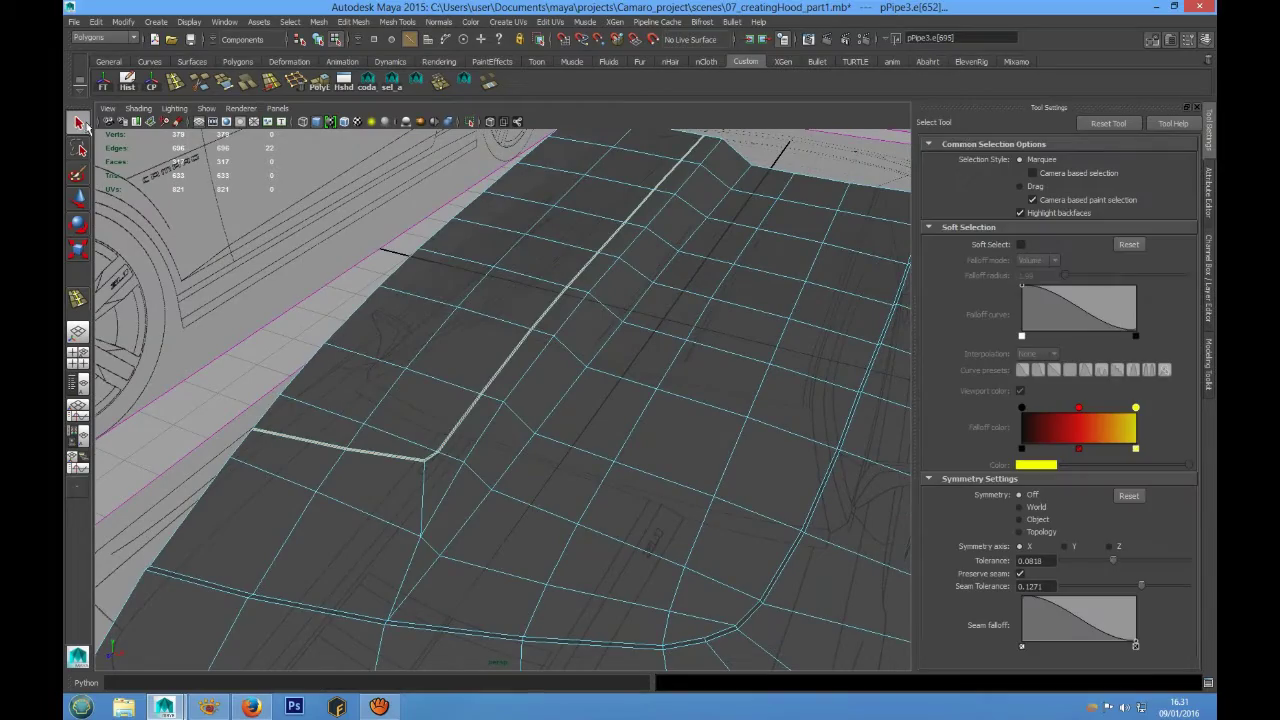
right_click_drag(428, 252, 480, 245)
scroll(481, 287, "down", 5)
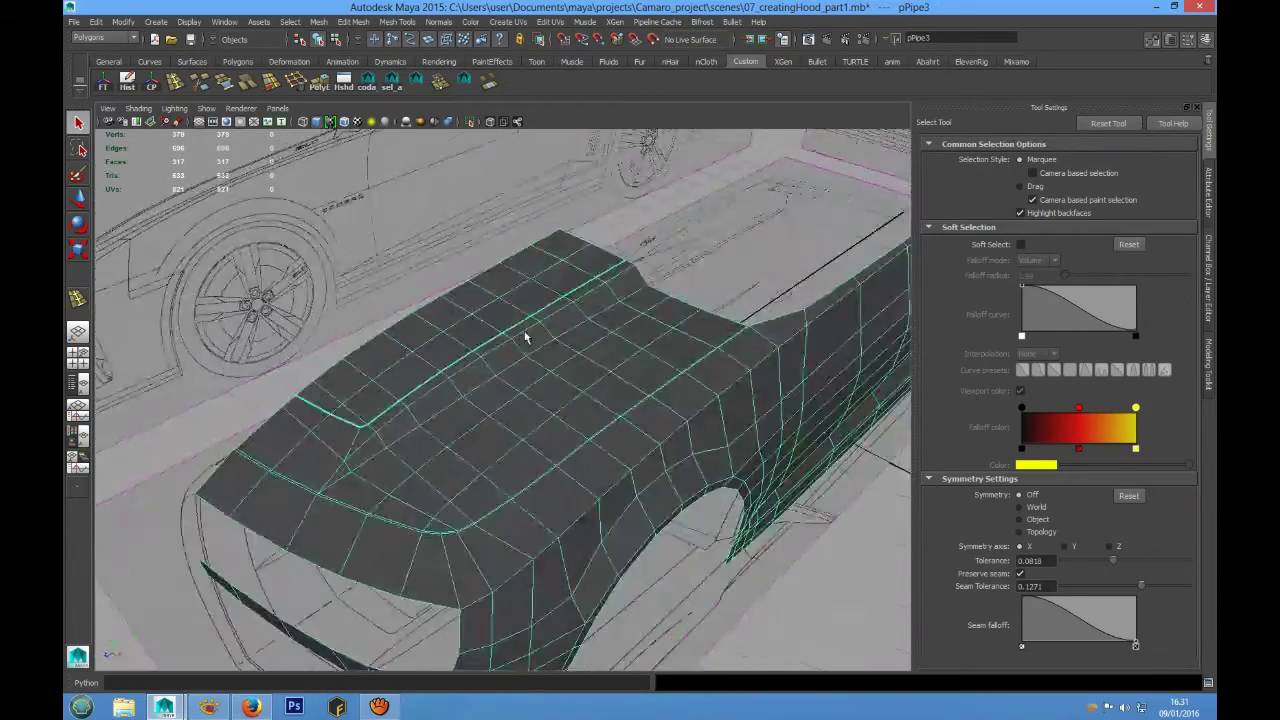
mouse_move(526, 334)
left_mouse_down("alt")
mouse_move(460, 334)
mouse_move(569, 329)
mouse_move(591, 348)
mouse_move(569, 334)
left_mouse_up("alt")
scroll(569, 329, "up", 5)
scroll(569, 334, "up", 5)
scroll(560, 338, "up", 3)
scroll(549, 341, "up", 3)
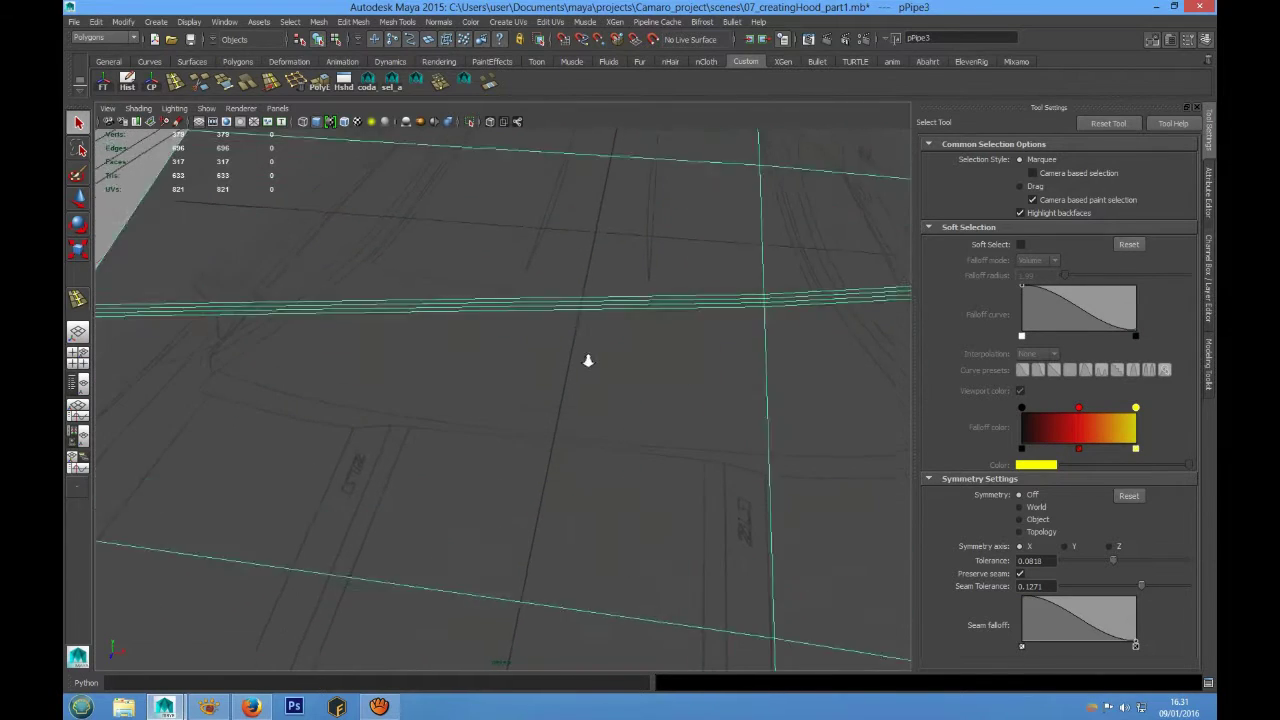
scroll(586, 360, "up", 2)
left_click_drag(597, 366, 602, 379, "alt")
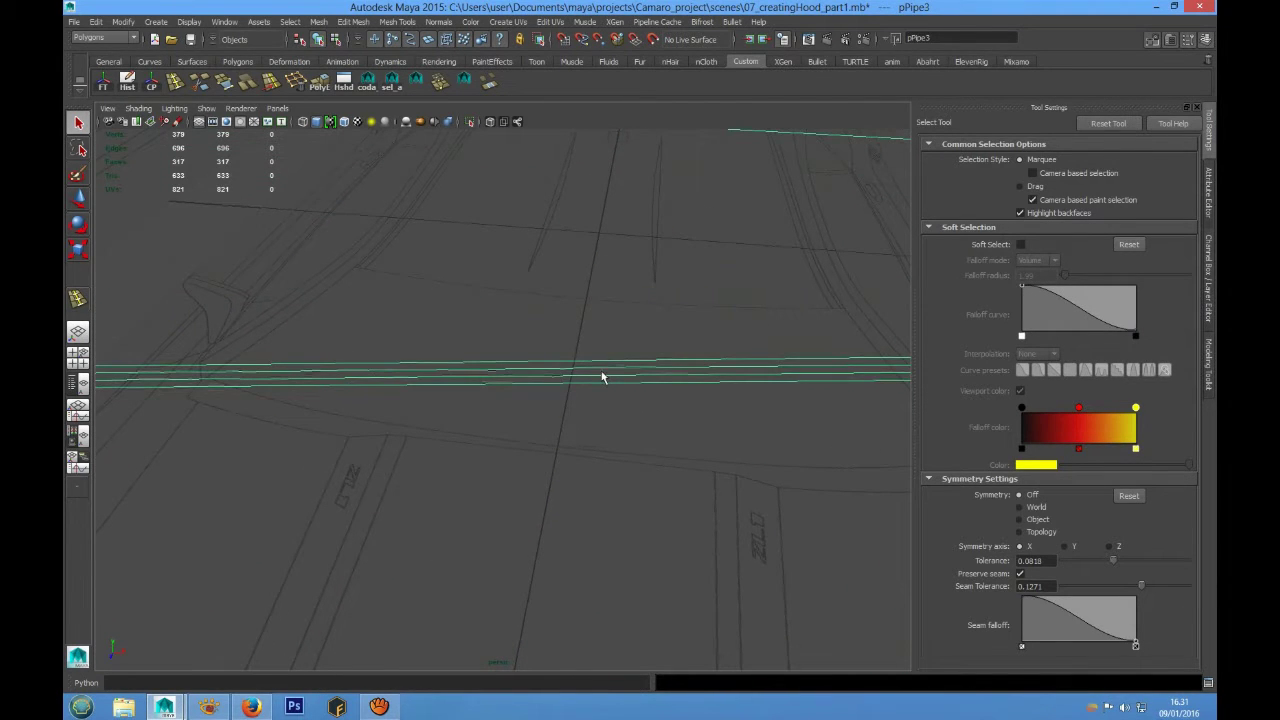
In face mode, select the whole middle face loop of the strip.
right_click_drag(602, 378, 595, 396)
left_click(594, 369)
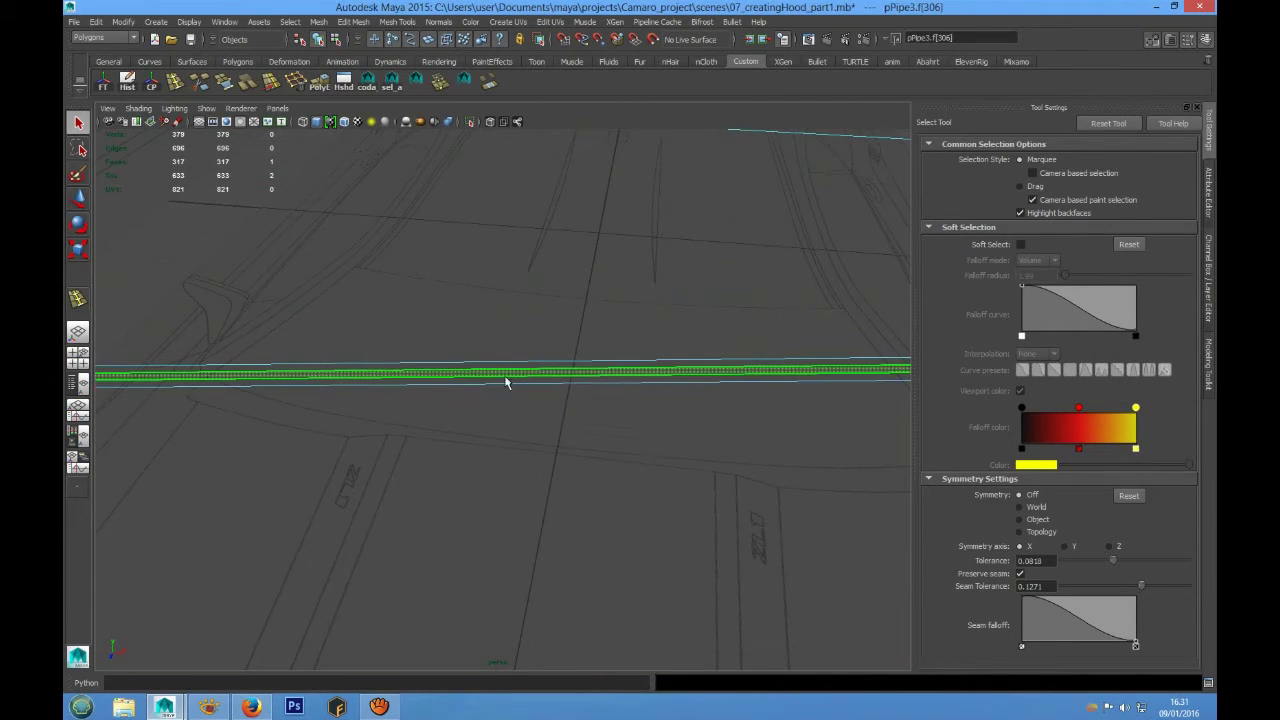
mouse_move(506, 381)
left_mouse_down("alt")
mouse_move(600, 386)
mouse_move(486, 380)
mouse_move(473, 392)
left_mouse_up("alt")
double_click(689, 486, "shift")
mouse_move(690, 486)
left_mouse_down("alt")
mouse_move(689, 398)
mouse_move(643, 386)
mouse_move(717, 457)
mouse_move(749, 463)
mouse_move(715, 357)
mouse_move(608, 403)
mouse_move(583, 503)
mouse_move(600, 400)
mouse_move(639, 432)
left_mouse_up("alt")
scroll(660, 440, "up", 2)
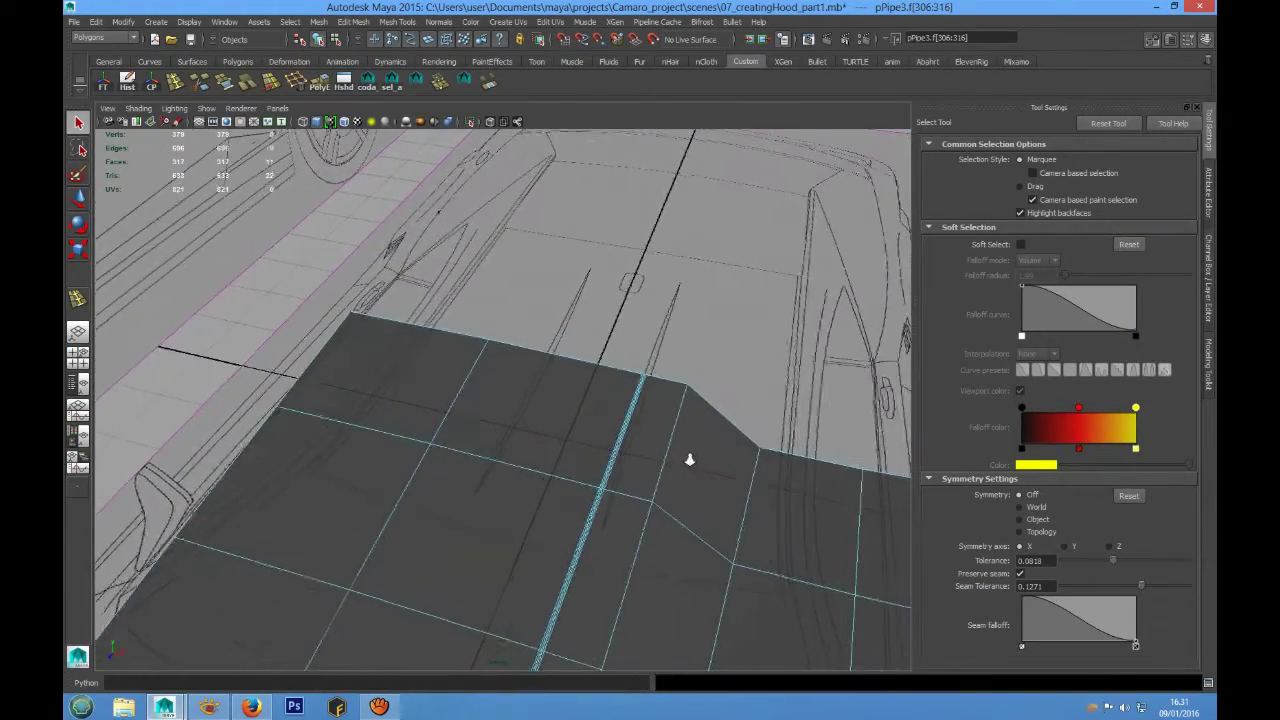
scroll(640, 370, "up", 2)
scroll(646, 366, "up", 2)
scroll(640, 340, "up", 2)
scroll(620, 380, "down", 3)
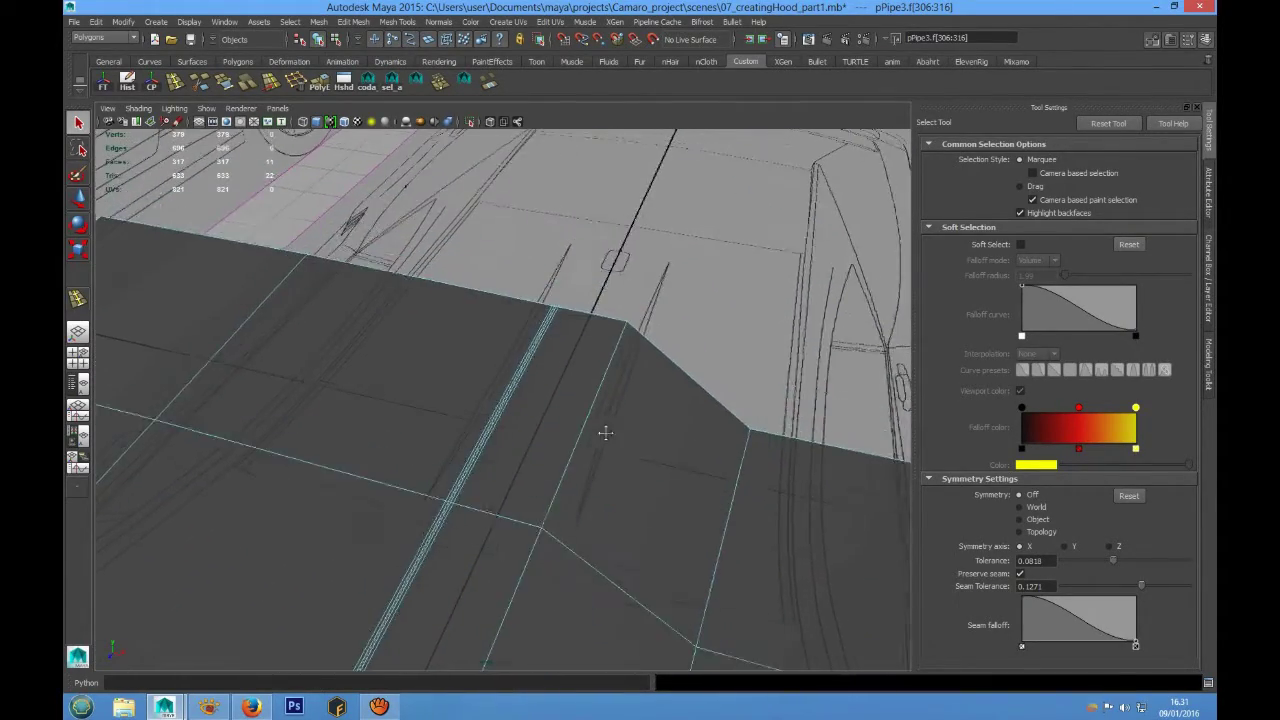
scroll(600, 440, "down", 1)
mouse_move(590, 446)
middle_mouse_down("alt")
mouse_move(626, 420)
mouse_move(600, 360)
middle_mouse_up("alt")
mouse_move(600, 360)
left_mouse_down("alt")
mouse_move(600, 314)
mouse_move(651, 371)
mouse_move(647, 332)
mouse_move(583, 463)
left_mouse_up("alt")
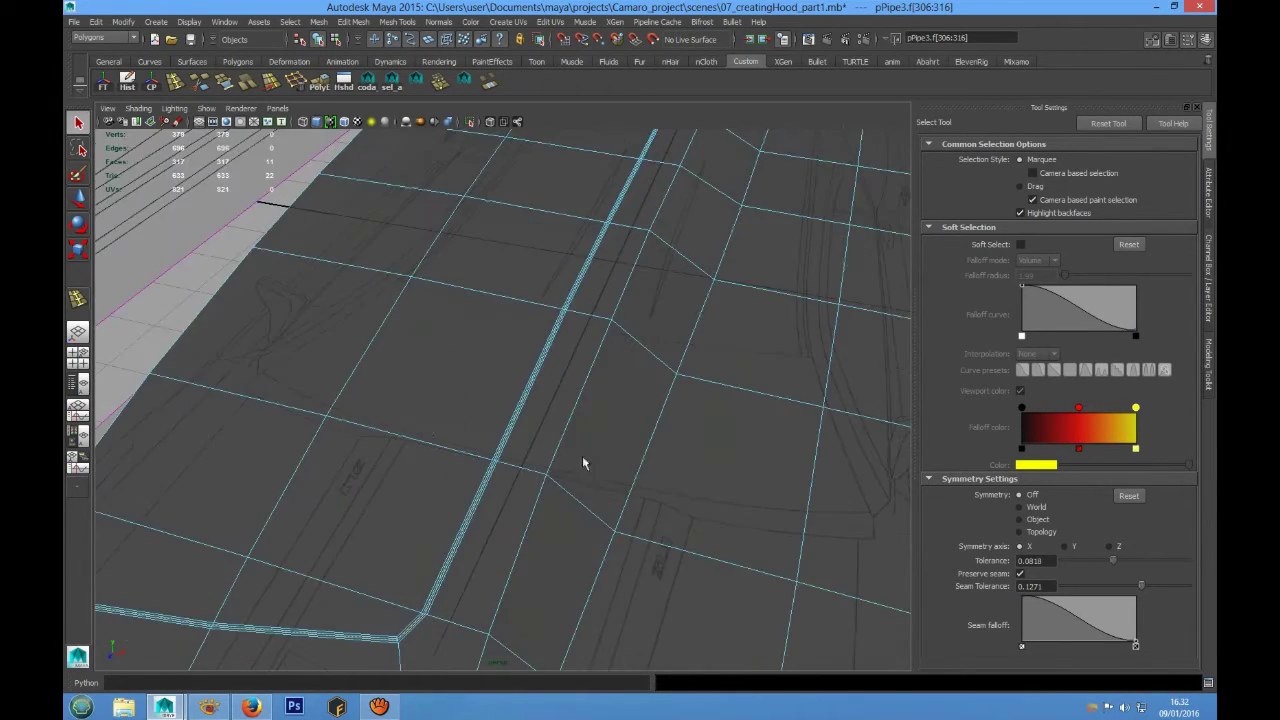
middle_click_drag(583, 463, 587, 427, "alt")
left_click_drag(587, 431, 597, 428, "alt")
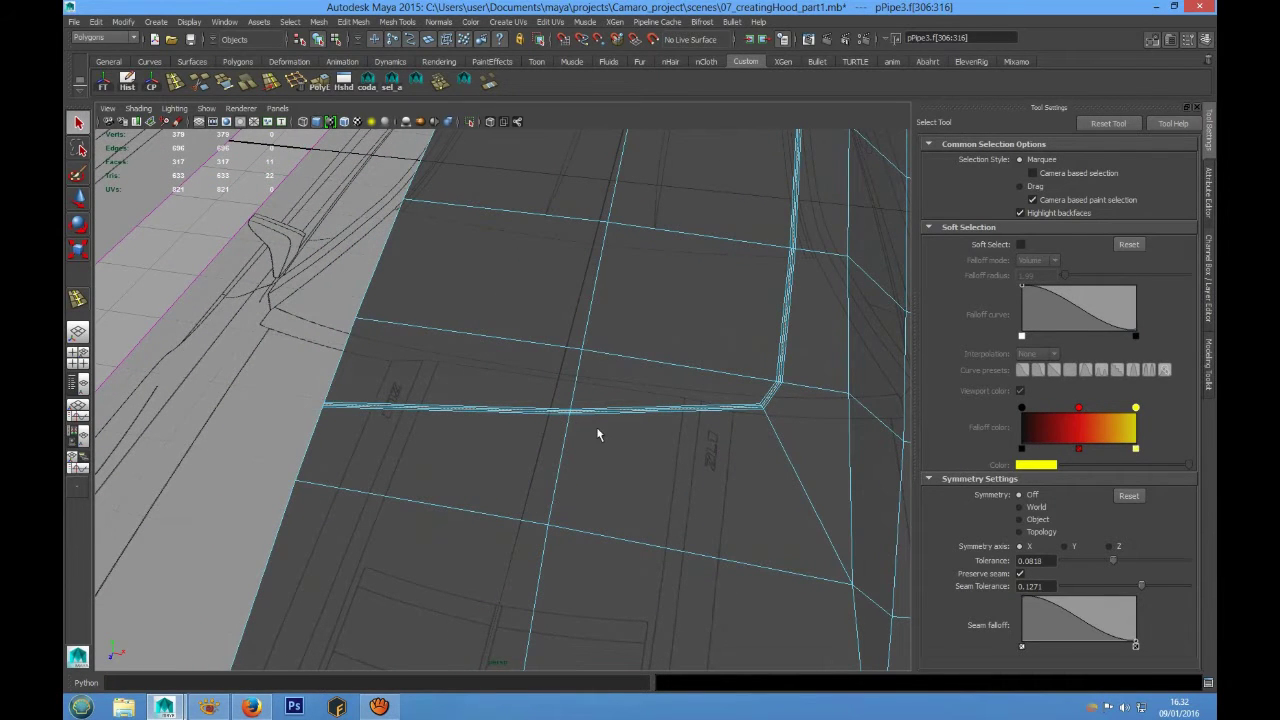
Delete the selected strip, return to object mode and inspect the resulting gap.
key("Delete")
left_click_drag(597, 434, 571, 429, "alt")
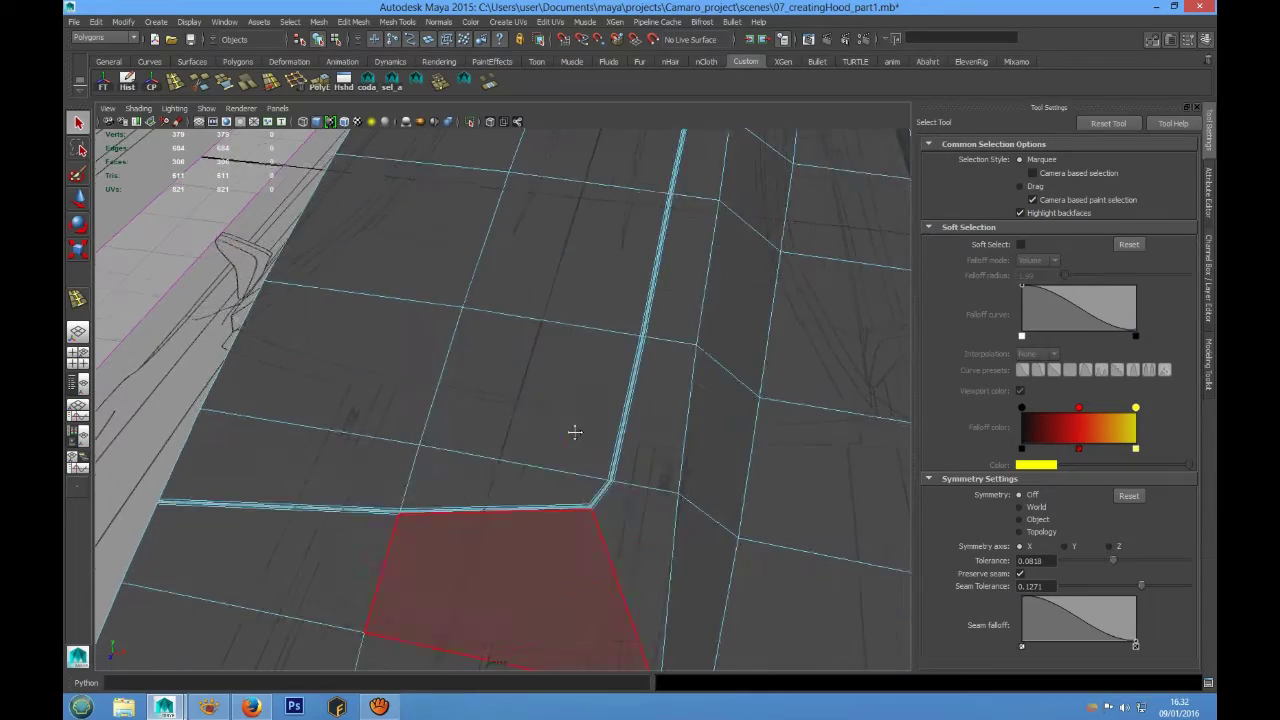
key("F8")
mouse_move(571, 367)
left_mouse_down("alt")
mouse_move(557, 414)
mouse_move(583, 361)
mouse_move(543, 417)
mouse_move(509, 391)
mouse_move(557, 400)
mouse_move(545, 421)
mouse_move(563, 391)
left_mouse_up("alt")
Box-select the faces of the inner hood panel in face mode.
right_click(555, 364)
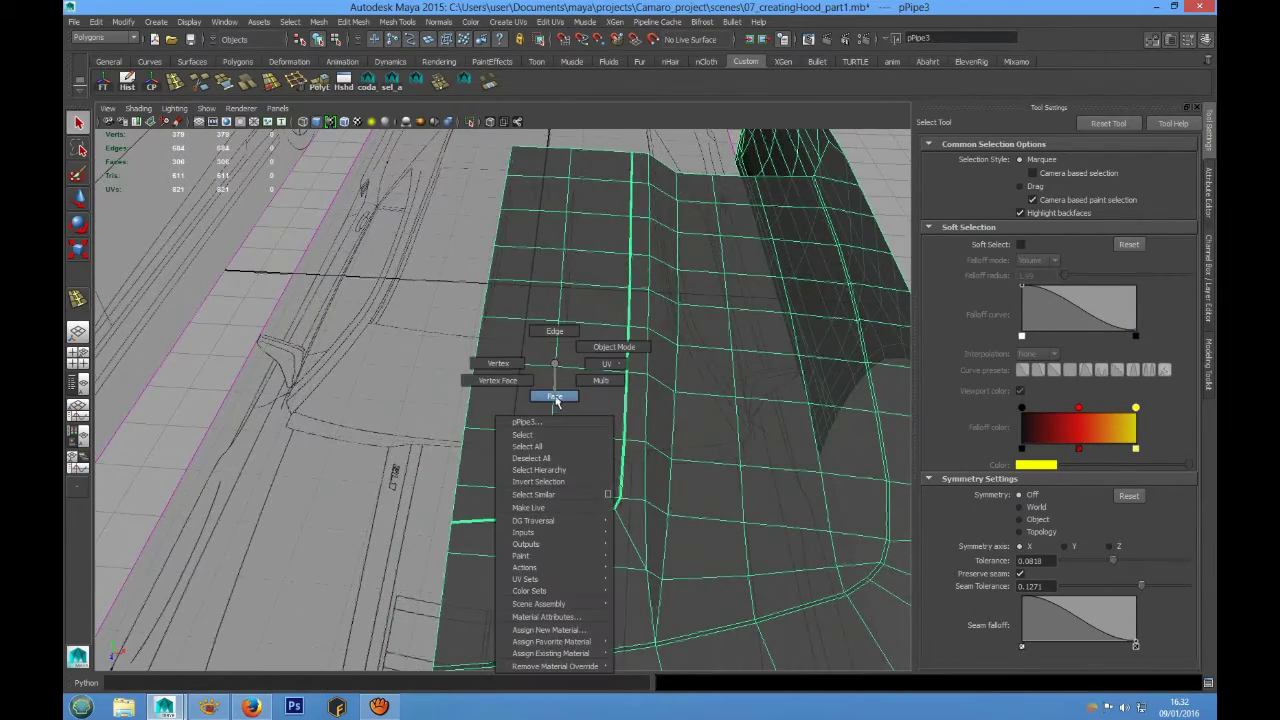
right_click_drag(555, 398, 555, 398)
left_click_drag(555, 398, 561, 408, "alt")
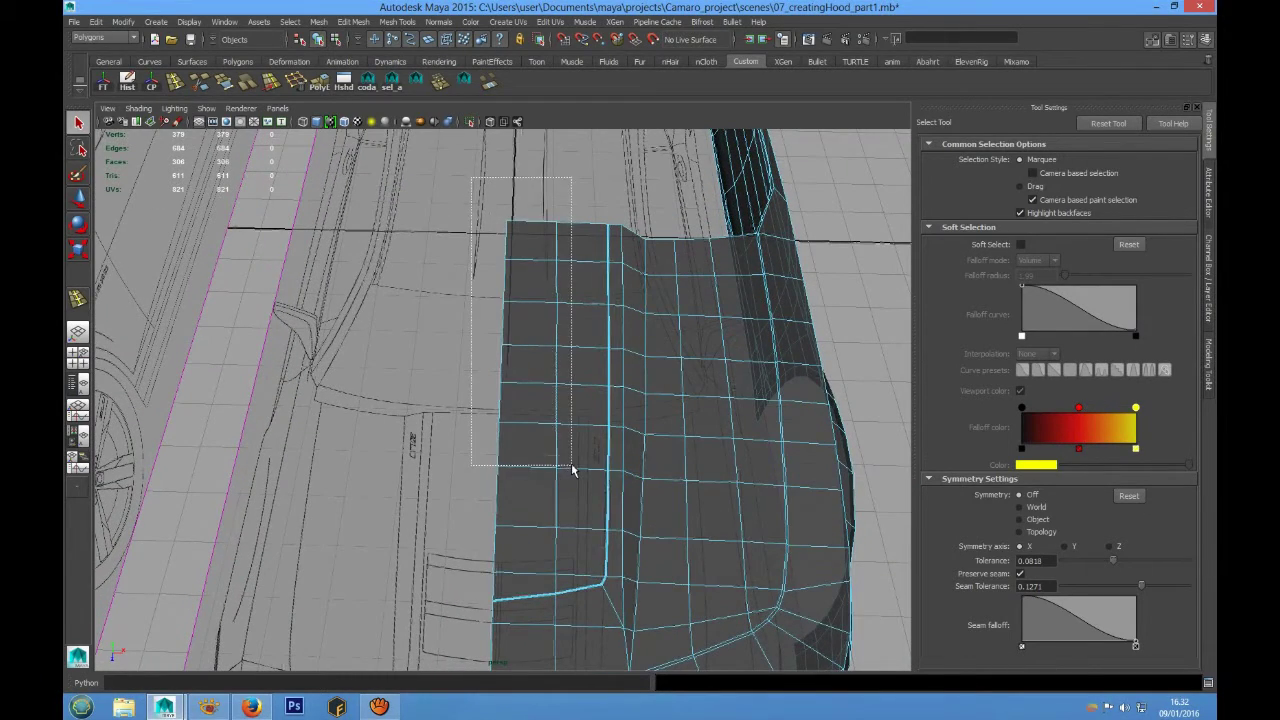
mouse_move(572, 467)
left_mouse_down()
mouse_move(537, 366)
mouse_move(560, 392)
left_mouse_up()
scroll(534, 417, "up", 5)
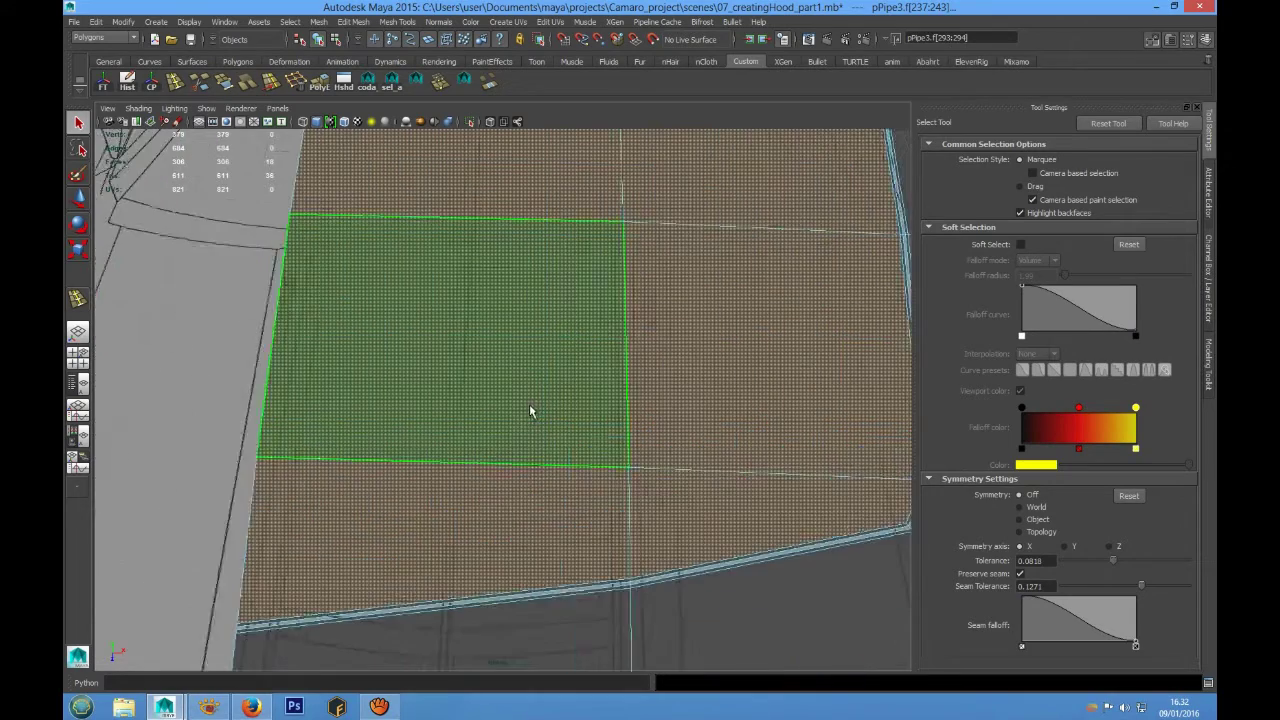
scroll(543, 398, "down", 1)
mouse_move(603, 414)
left_mouse_down("alt")
mouse_move(623, 423)
mouse_move(566, 414)
left_mouse_up("alt")
Grow the face selection by one ring and inspect the selected strip.
right_click(489, 381, "ctrl")
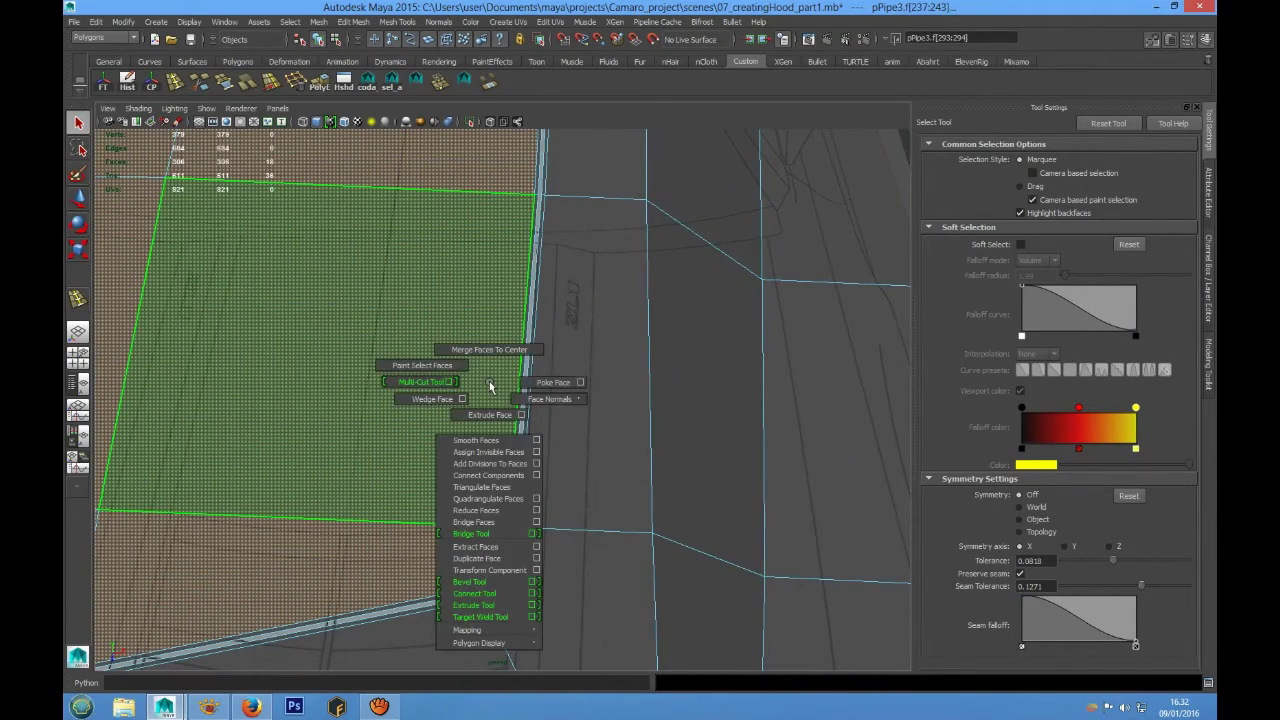
right_click(489, 381, "ctrl")
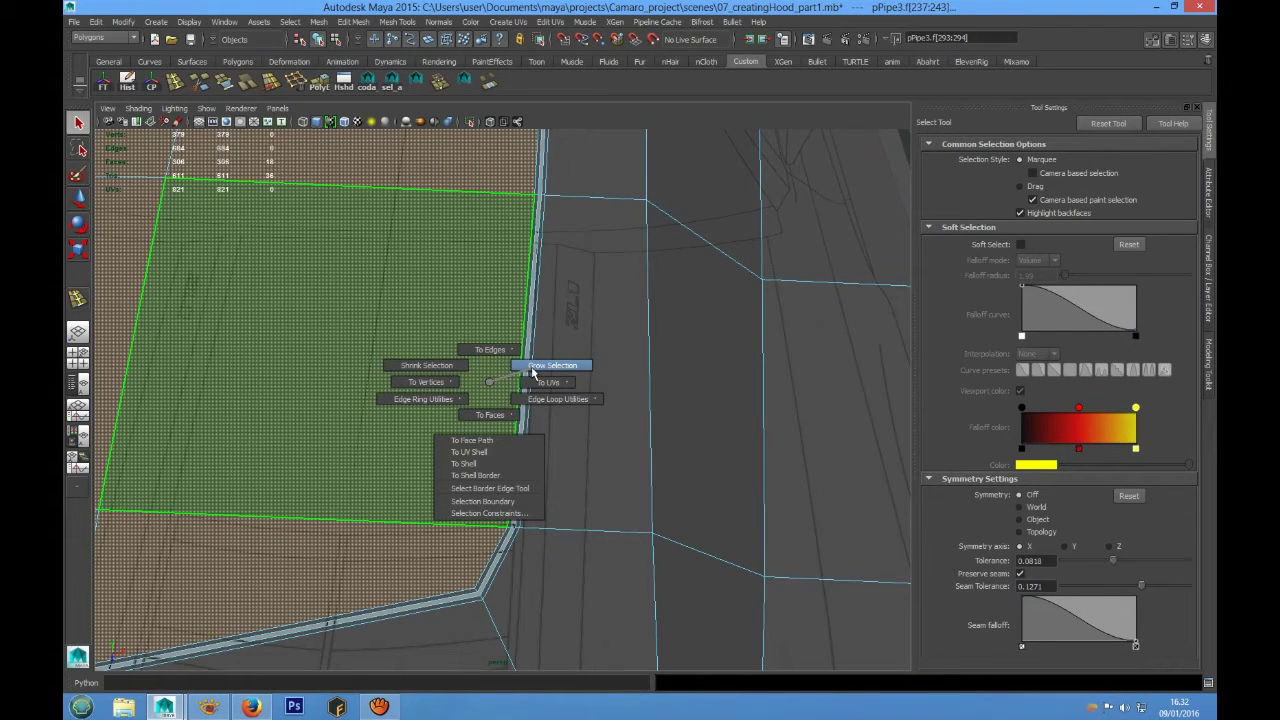
right_click_drag(531, 366, 531, 366, "ctrl")
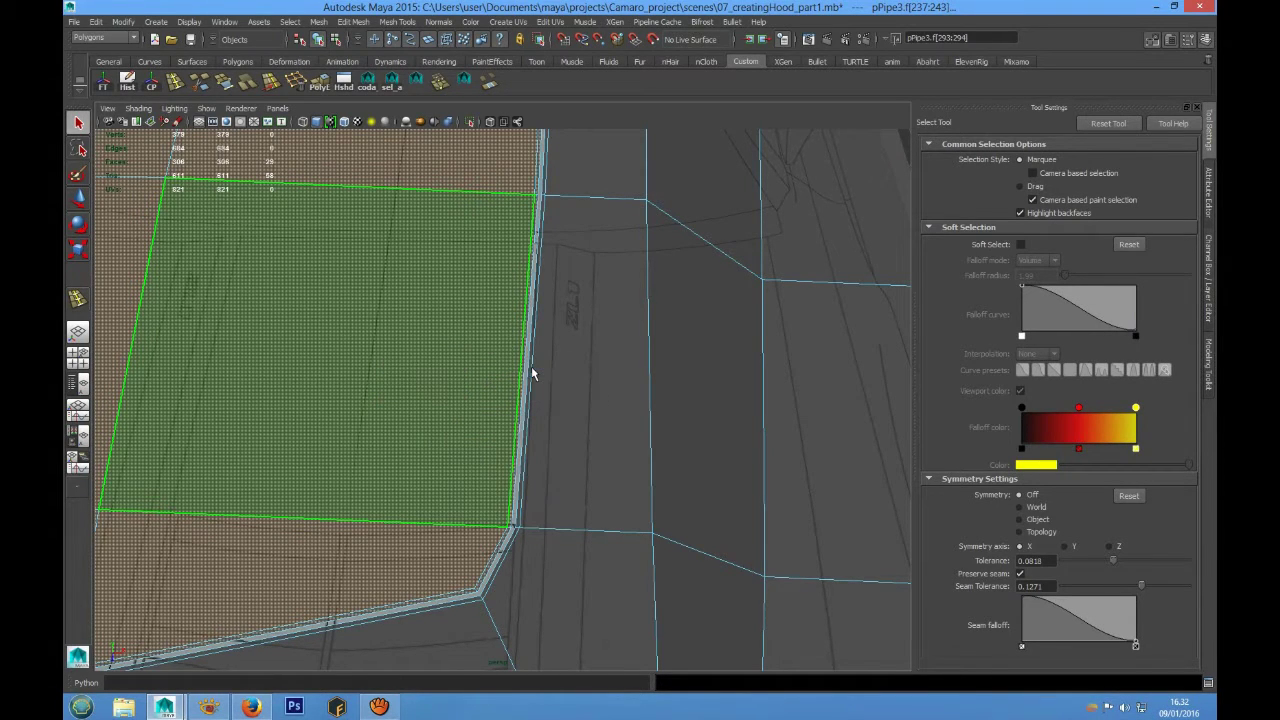
middle_click_drag(497, 439, 501, 398, "alt")
left_click_drag(501, 398, 530, 385, "alt")
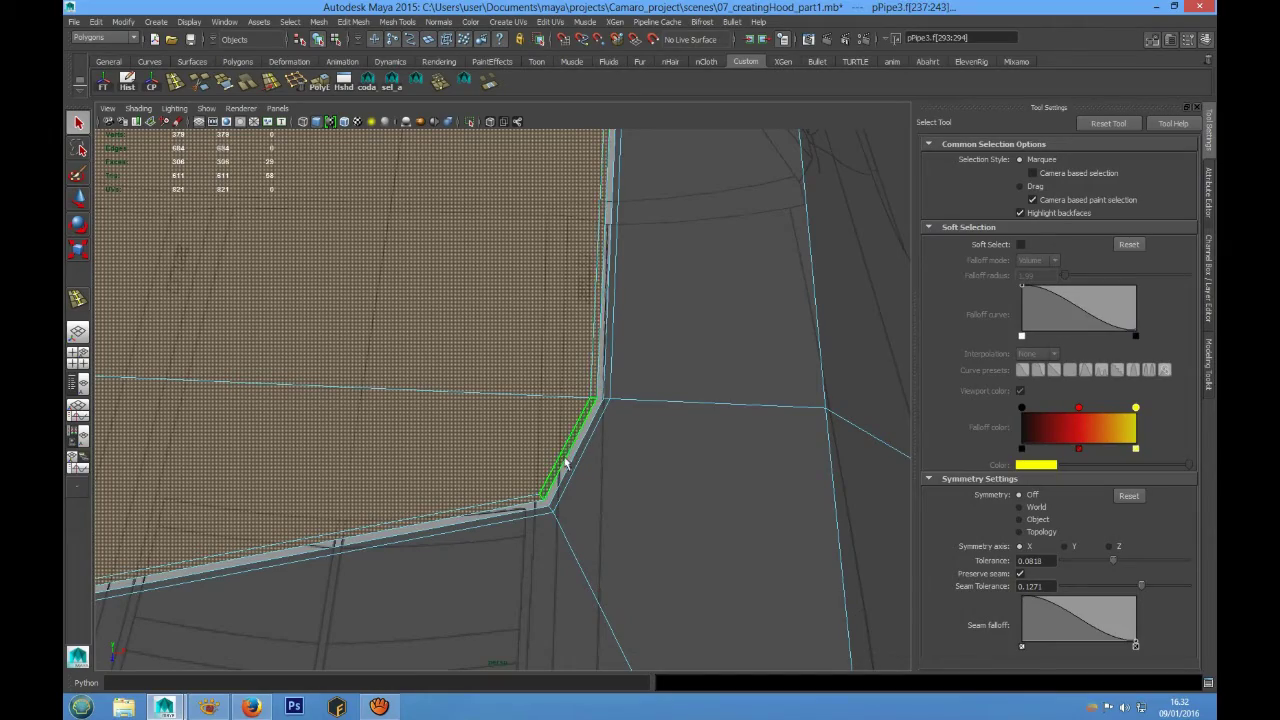
mouse_move(585, 380)
left_mouse_down("alt")
mouse_move(586, 306)
mouse_move(551, 423)
mouse_move(523, 366)
mouse_move(533, 397)
mouse_move(472, 402)
mouse_move(494, 443)
mouse_move(585, 410)
mouse_move(563, 452)
left_mouse_up("alt")
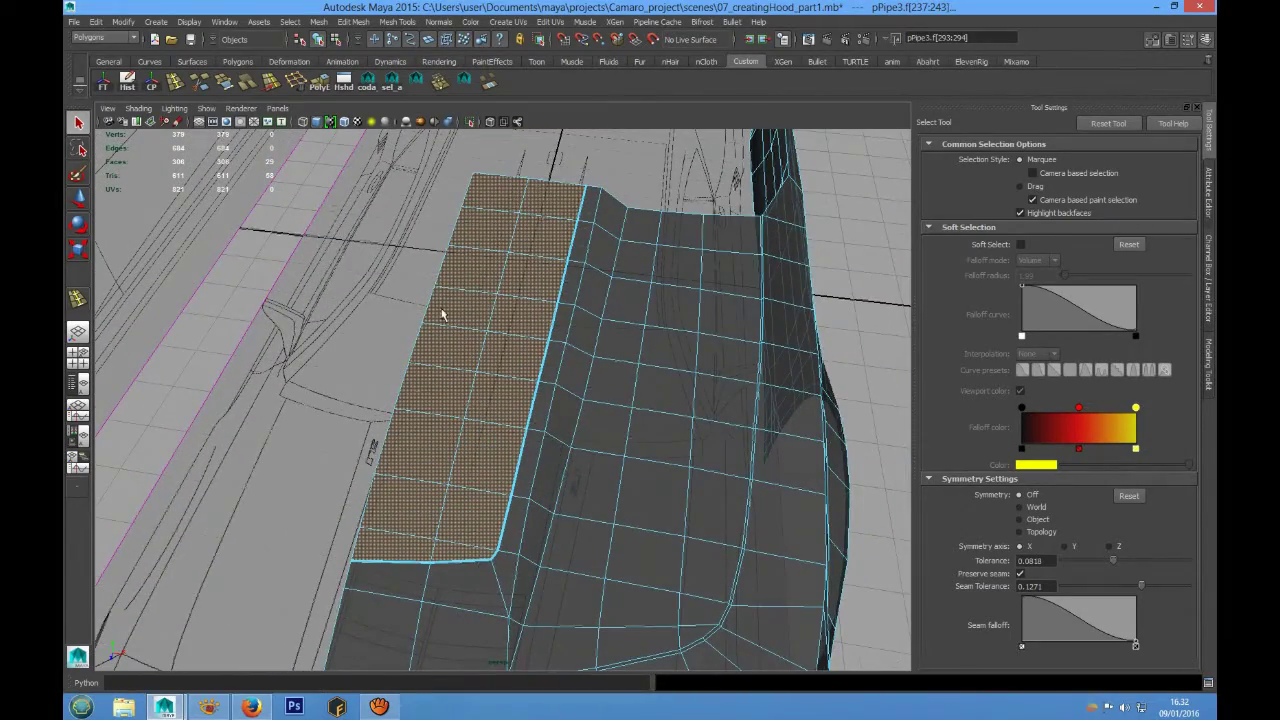
mouse_move(576, 344)
left_mouse_down("alt")
mouse_move(486, 391)
mouse_move(591, 394)
mouse_move(541, 425)
mouse_move(519, 395)
mouse_move(573, 400)
left_mouse_up("alt")
scroll(496, 392, "up", 3)
scroll(543, 406, "up", 2)
scroll(571, 400, "up", 3)
scroll(569, 400, "up", 2)
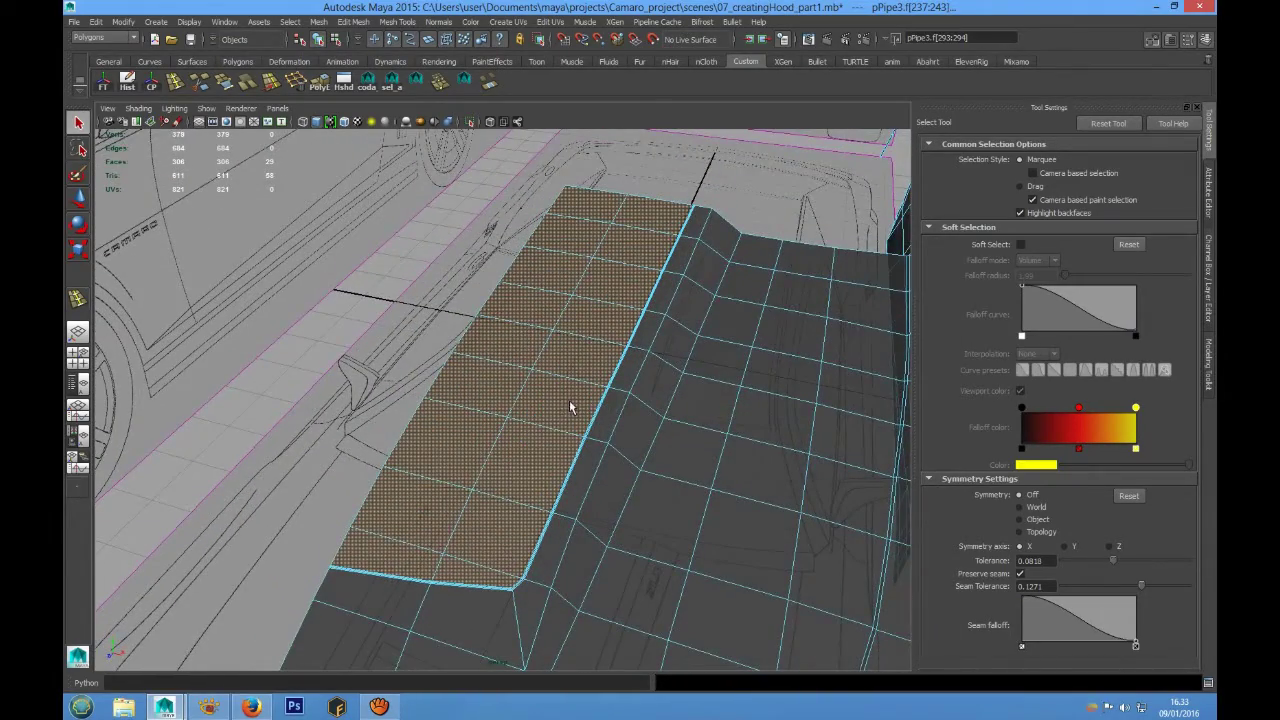
Split the selected faces off the hood with Mesh > Separate.
left_click(319, 22)
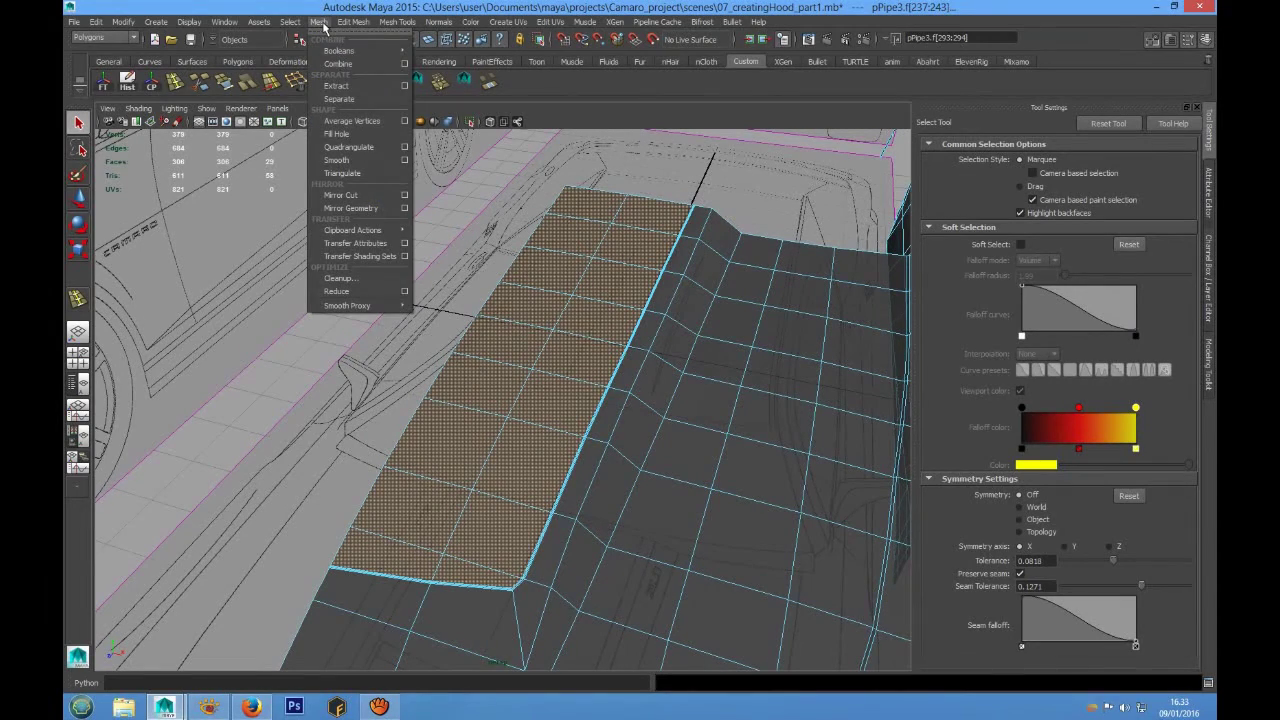
left_click(344, 98)
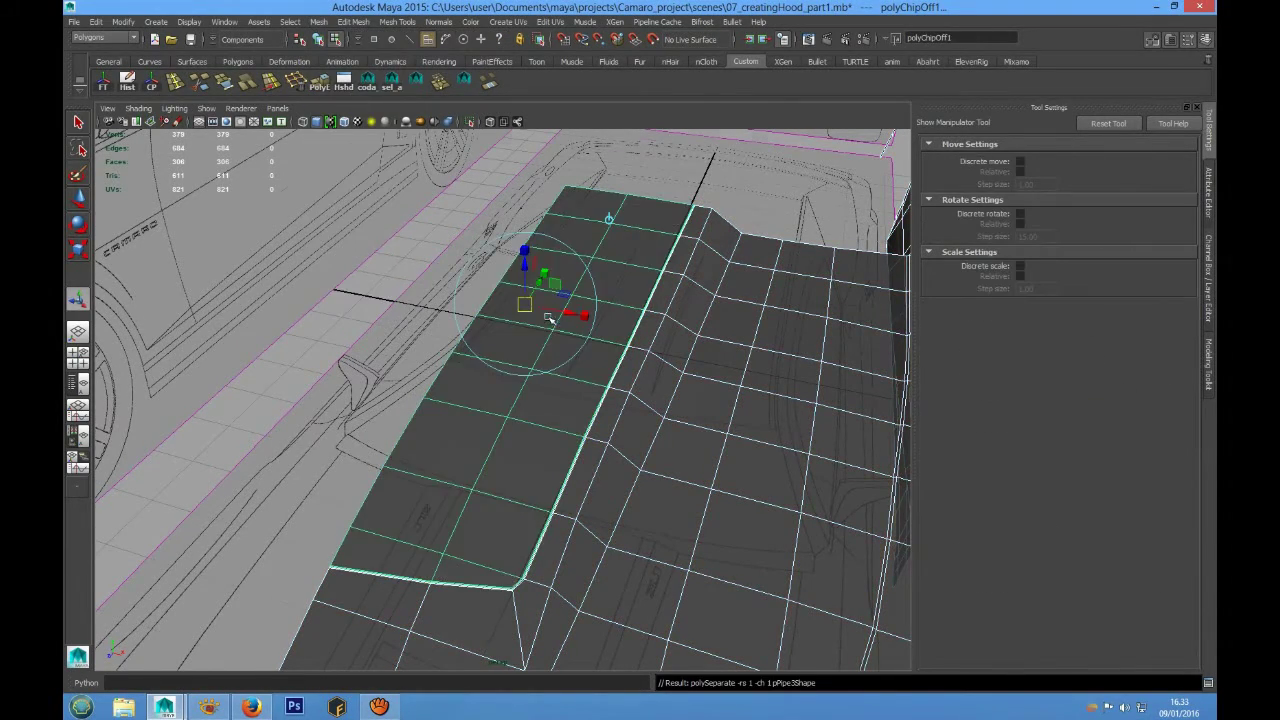
left_click_drag(549, 317, 586, 300, "alt")
In object mode, click the hood and inner panel to confirm they are separate objects.
right_click_drag(586, 300, 680, 294)
left_click(645, 321)
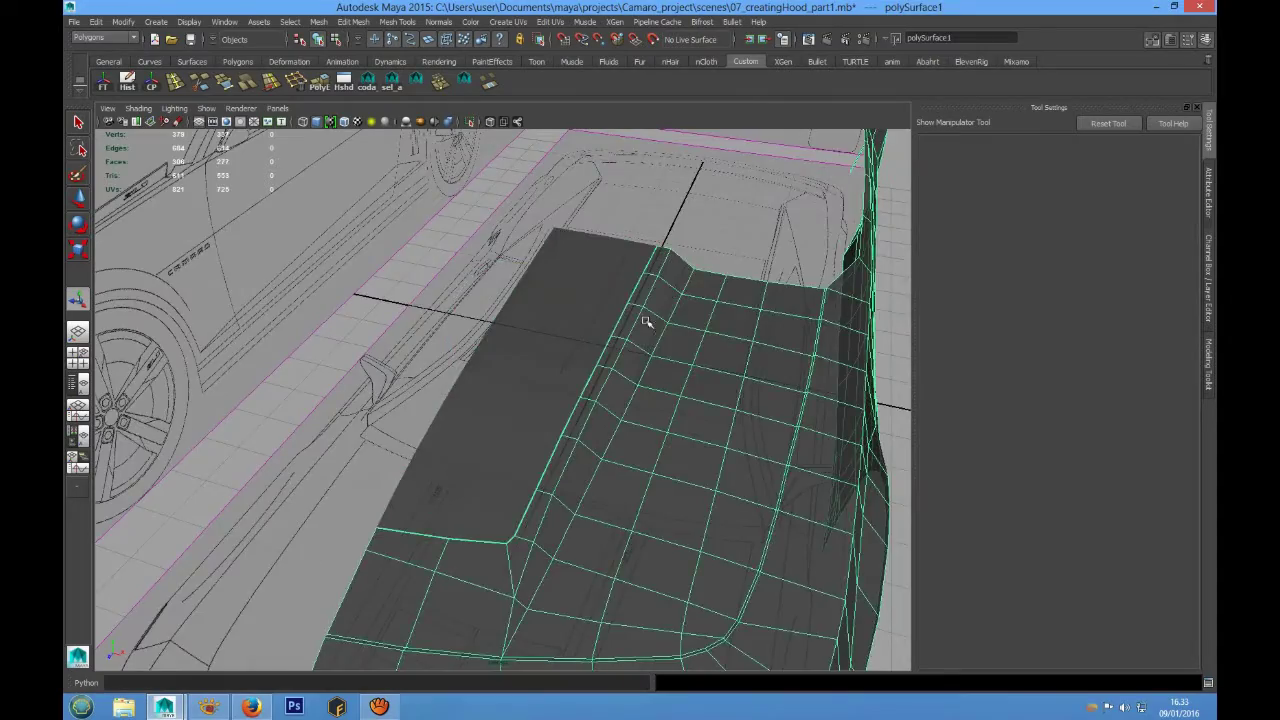
mouse_move(645, 321)
left_mouse_down("alt")
mouse_move(626, 380)
mouse_move(597, 366)
mouse_move(497, 391)
mouse_move(488, 373)
mouse_move(510, 366)
left_mouse_up("alt")
left_click(488, 373)
key("f")
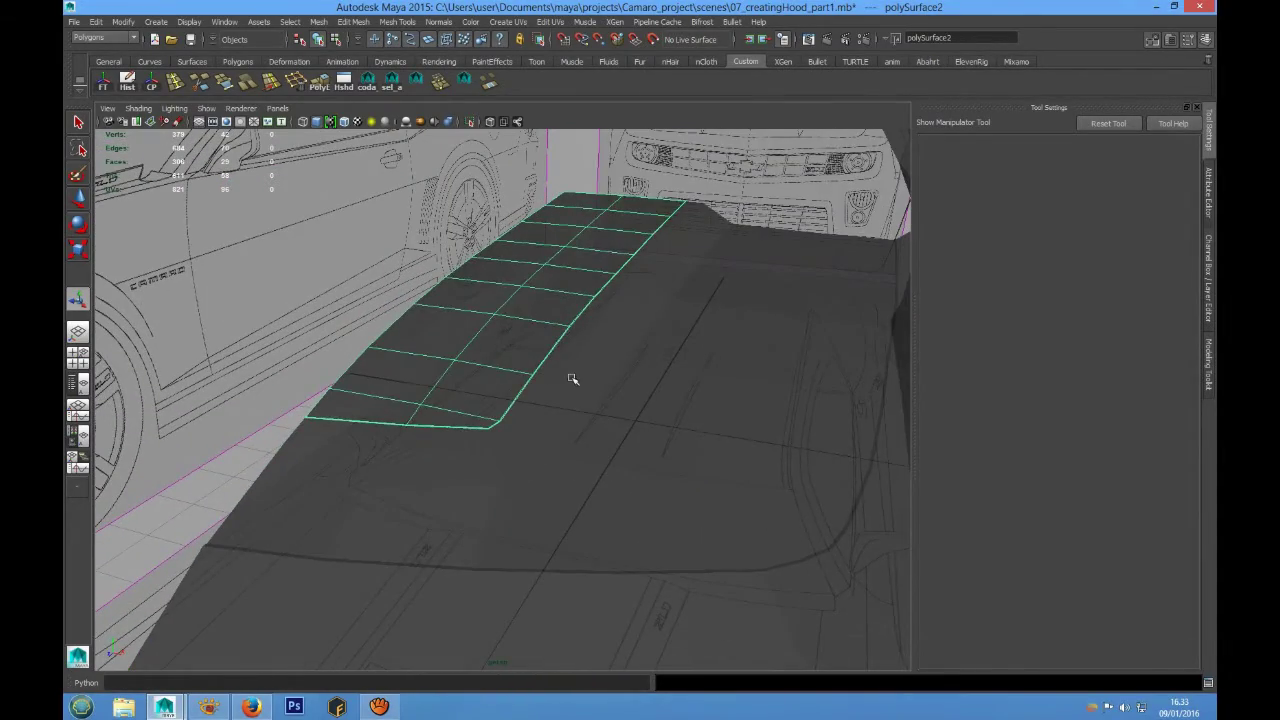
left_click(572, 379)
mouse_move(580, 386)
left_mouse_down("alt")
mouse_move(560, 408)
mouse_move(491, 423)
mouse_move(571, 394)
left_mouse_up("alt")
Select the inner panel strip, then the main hood mesh, comparing both pieces.
scroll(562, 408, "up", 3)
scroll(572, 396, "up", 2)
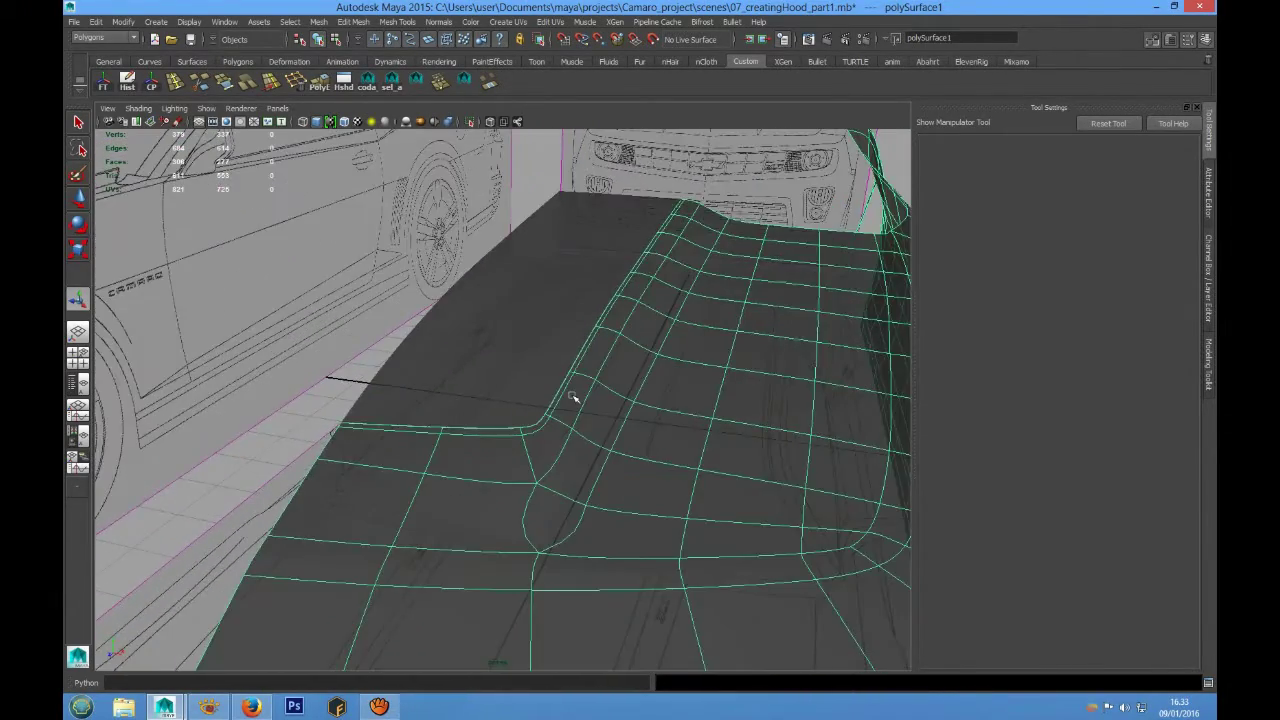
scroll(565, 400, "down", 2)
scroll(546, 403, "down", 2)
left_click(528, 351)
scroll(543, 385, "down", 3)
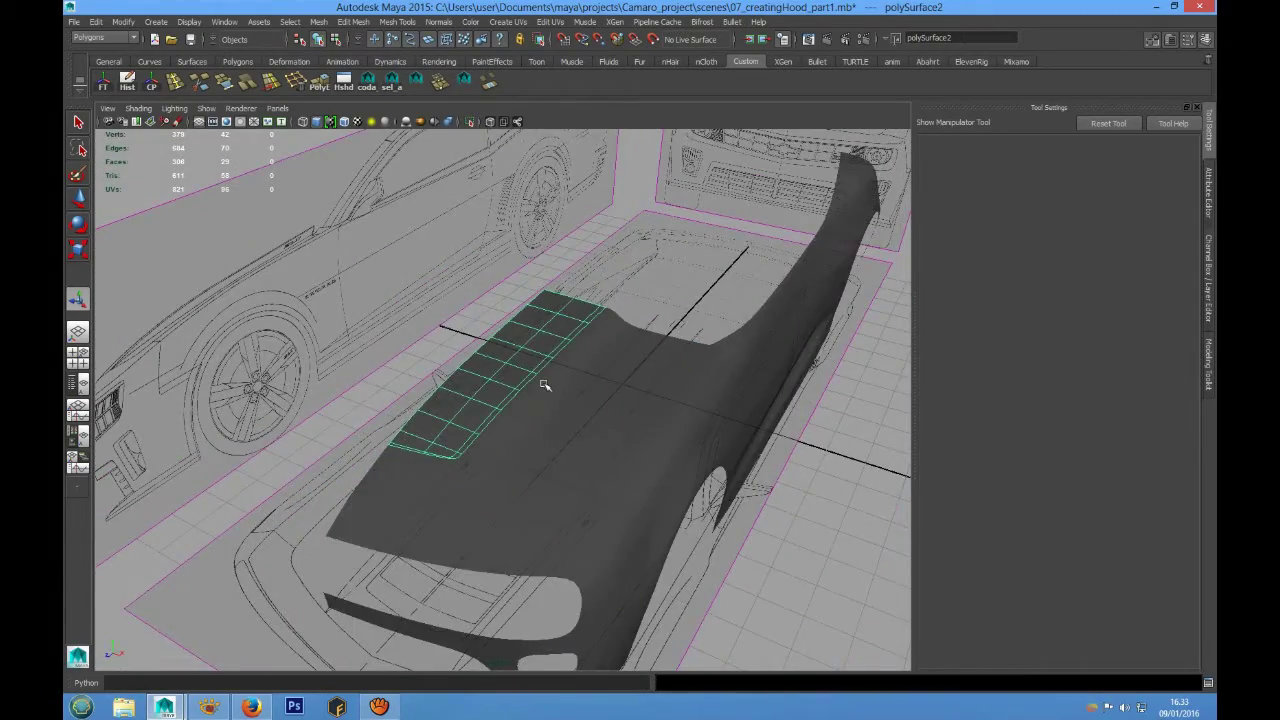
scroll(544, 385, "up", 2)
left_click_drag(543, 386, 580, 371, "alt")
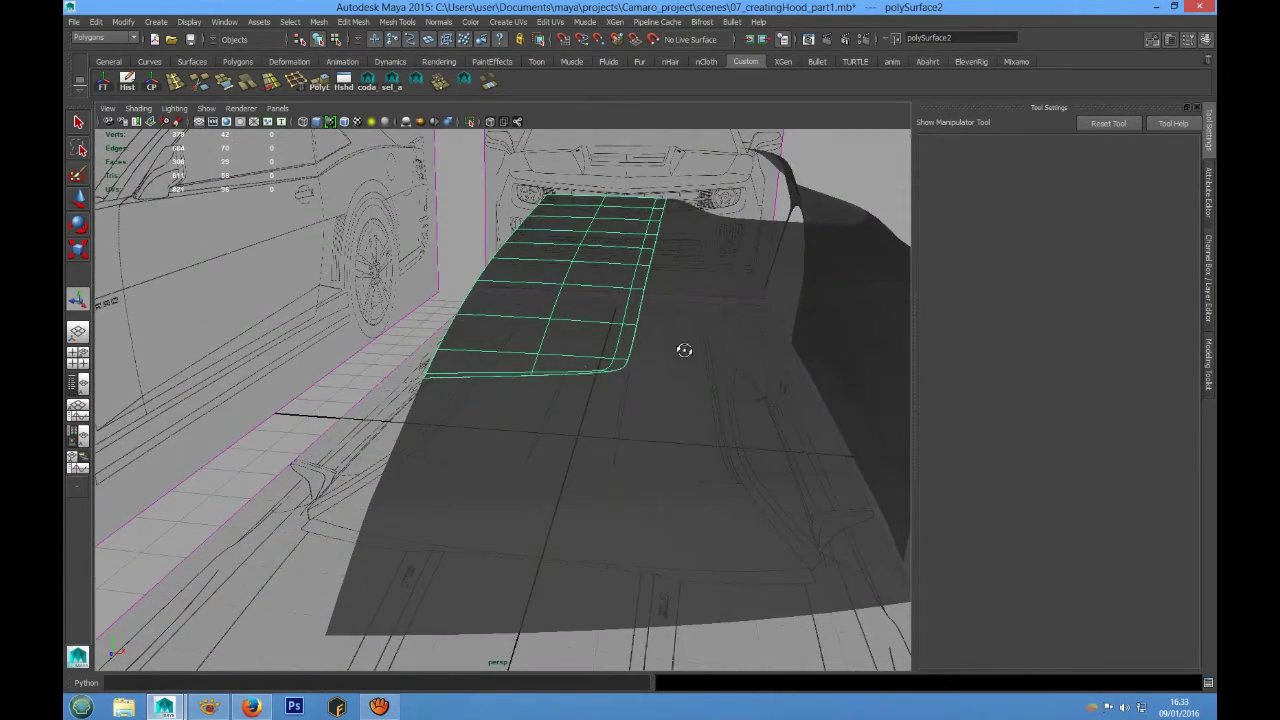
scroll(670, 352, "down", 3)
mouse_move(660, 360)
left_mouse_down("alt")
mouse_move(607, 418)
mouse_move(514, 357)
mouse_move(571, 381)
left_mouse_up("alt")
left_click(509, 343)
scroll(549, 380, "up", 3)
left_click(563, 412)
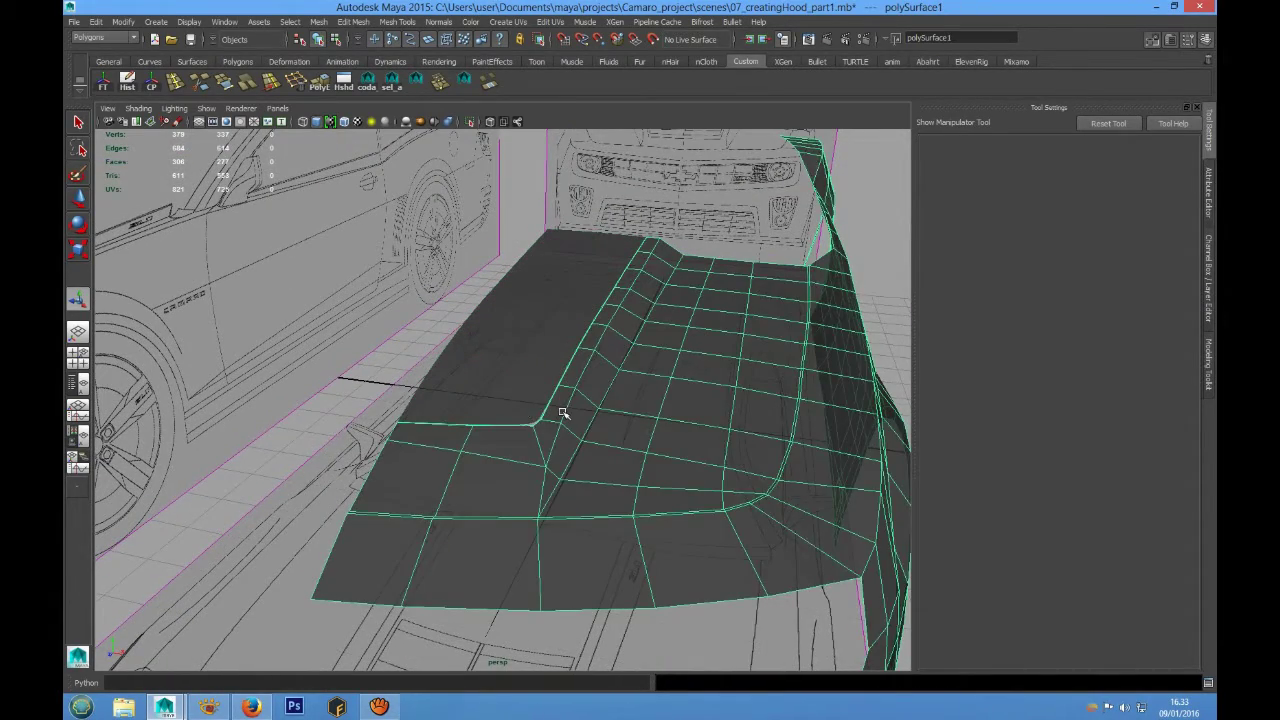
Show the hood in smooth preview (3) and view the inner panel from the side.
key("3")
left_click(872, 263)
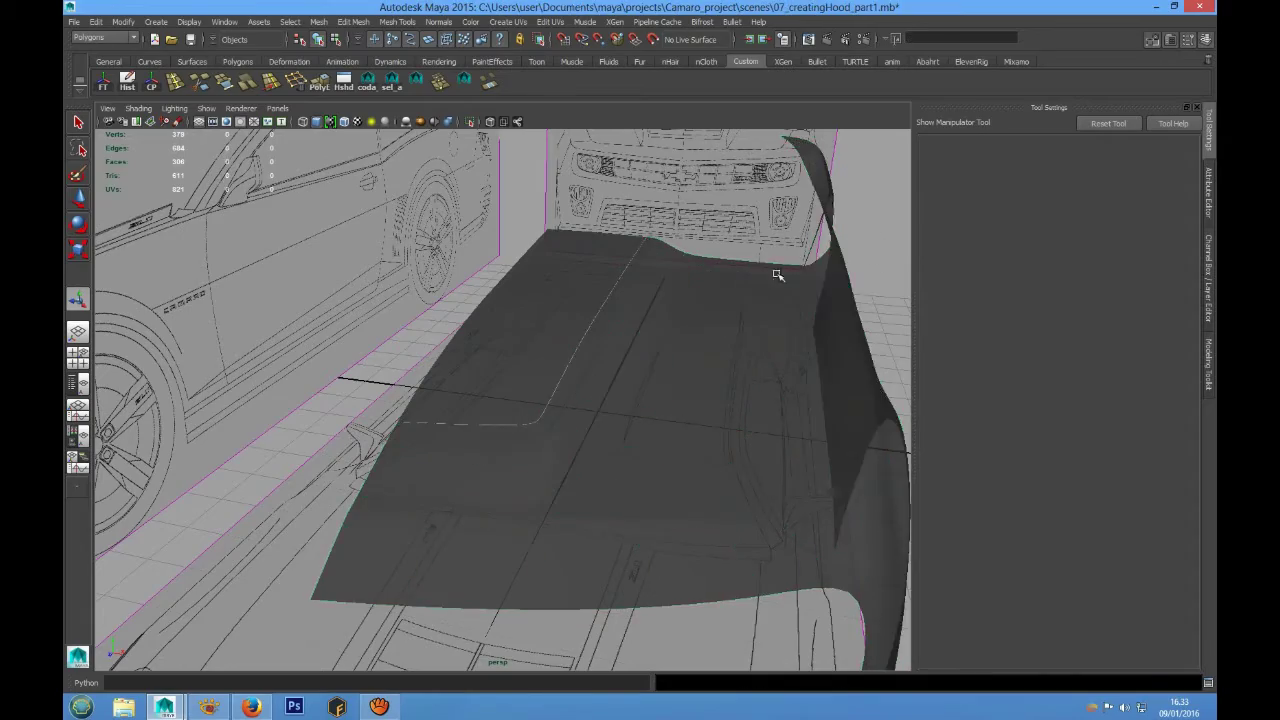
mouse_move(777, 274)
left_mouse_down("alt")
mouse_move(629, 371)
mouse_move(543, 371)
mouse_move(463, 391)
mouse_move(489, 374)
mouse_move(598, 383)
mouse_move(565, 393)
left_mouse_up("alt")
left_click(531, 380)
scroll(557, 406, "up", 5)
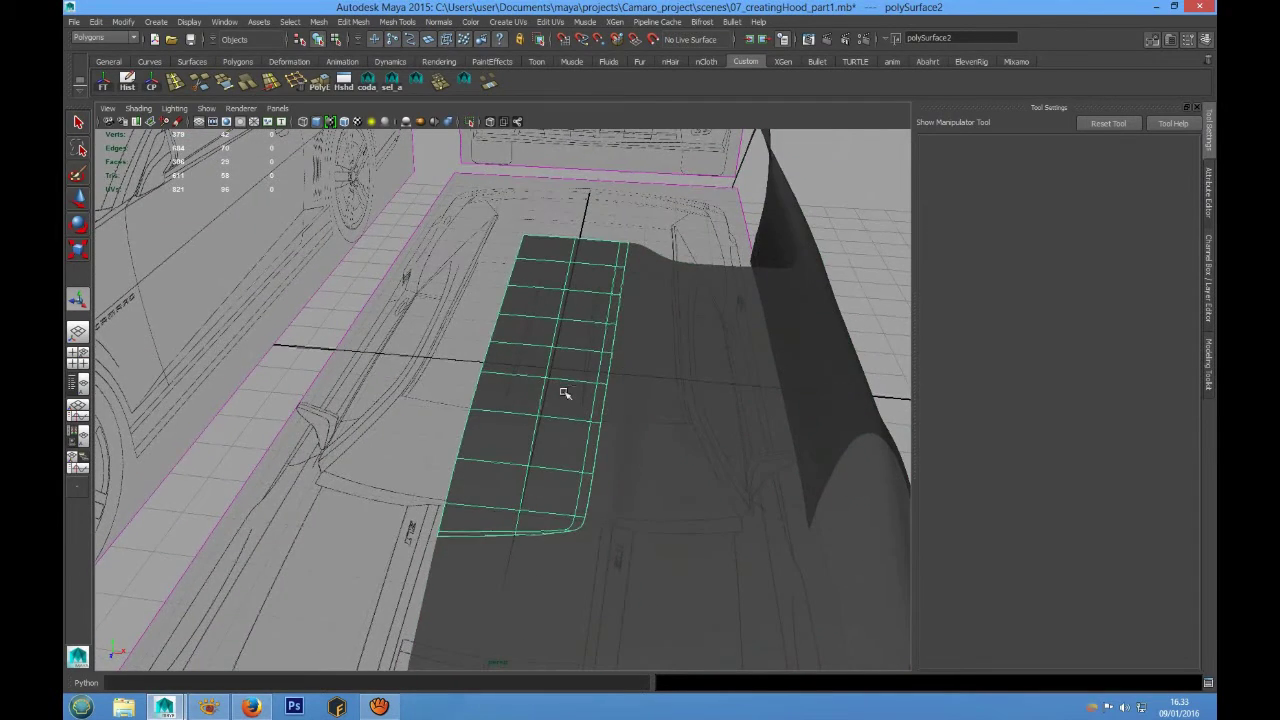
Maximize the top view over the hood and change the viewport shading renderer.
key("space")
key("space")
middle_click_drag(407, 412, 425, 264, "alt")
scroll(425, 264, "down", 5)
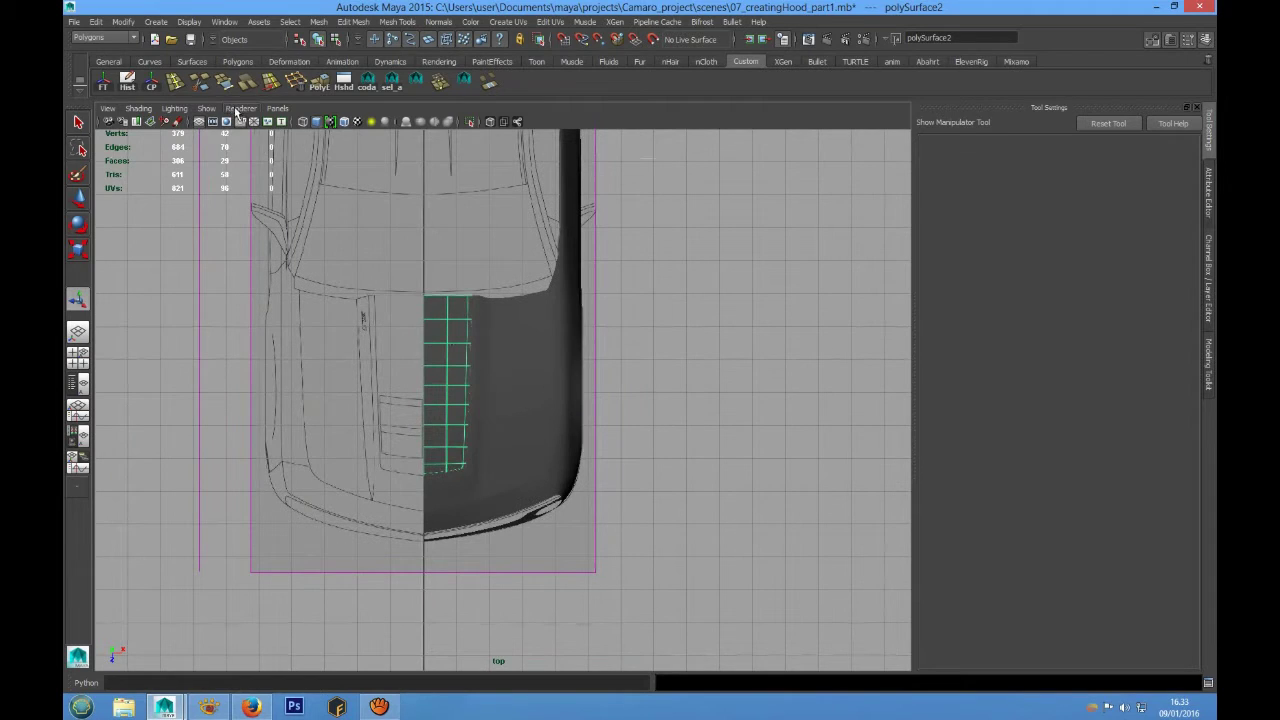
left_click(240, 108)
left_click(244, 135)
scroll(466, 366, "up", 3)
scroll(489, 346, "up", 2)
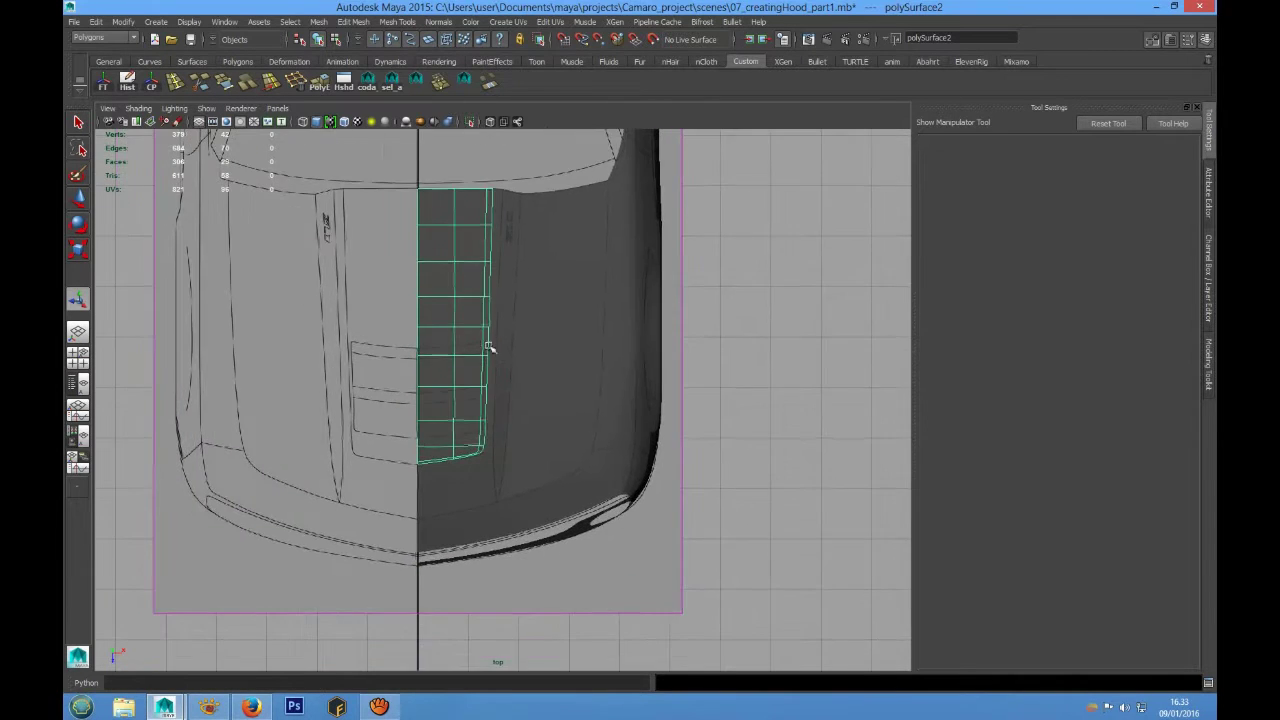
scroll(489, 346, "up", 2)
mouse_move(503, 371)
middle_mouse_down("alt")
mouse_move(594, 351)
mouse_move(606, 405)
mouse_move(606, 388)
middle_mouse_up("alt")
Return the hood to unsmoothed display (1), check both pieces from top, then maximize the side view.
key("1")
left_click(626, 372)
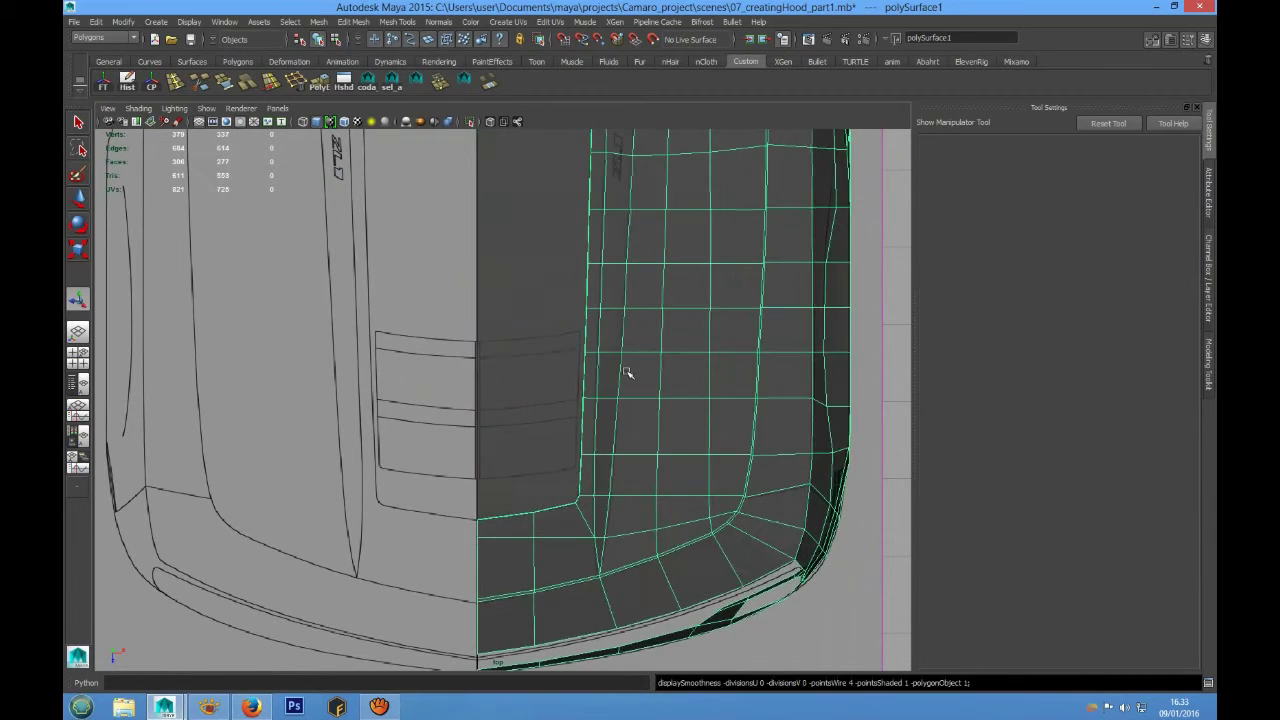
scroll(606, 378, "up", 1)
left_click(545, 293)
middle_click_drag(475, 332, 446, 343, "alt")
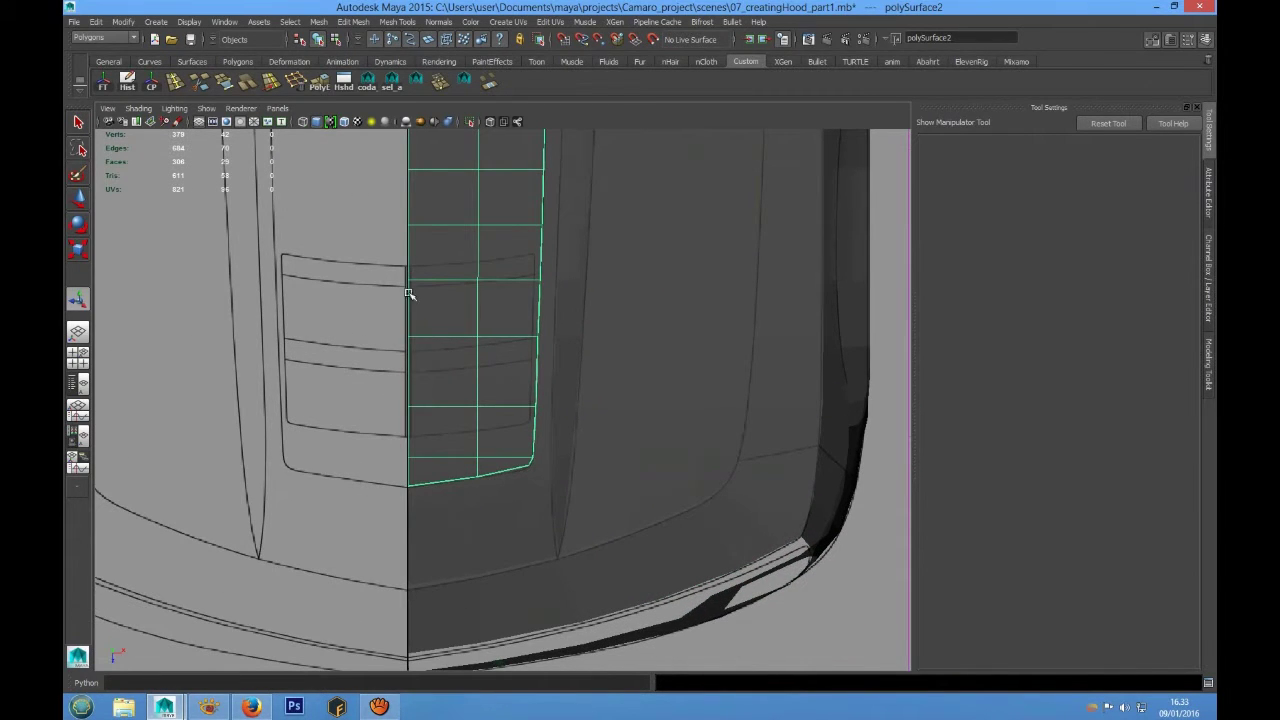
scroll(486, 309, "down", 1)
scroll(477, 363, "down", 2)
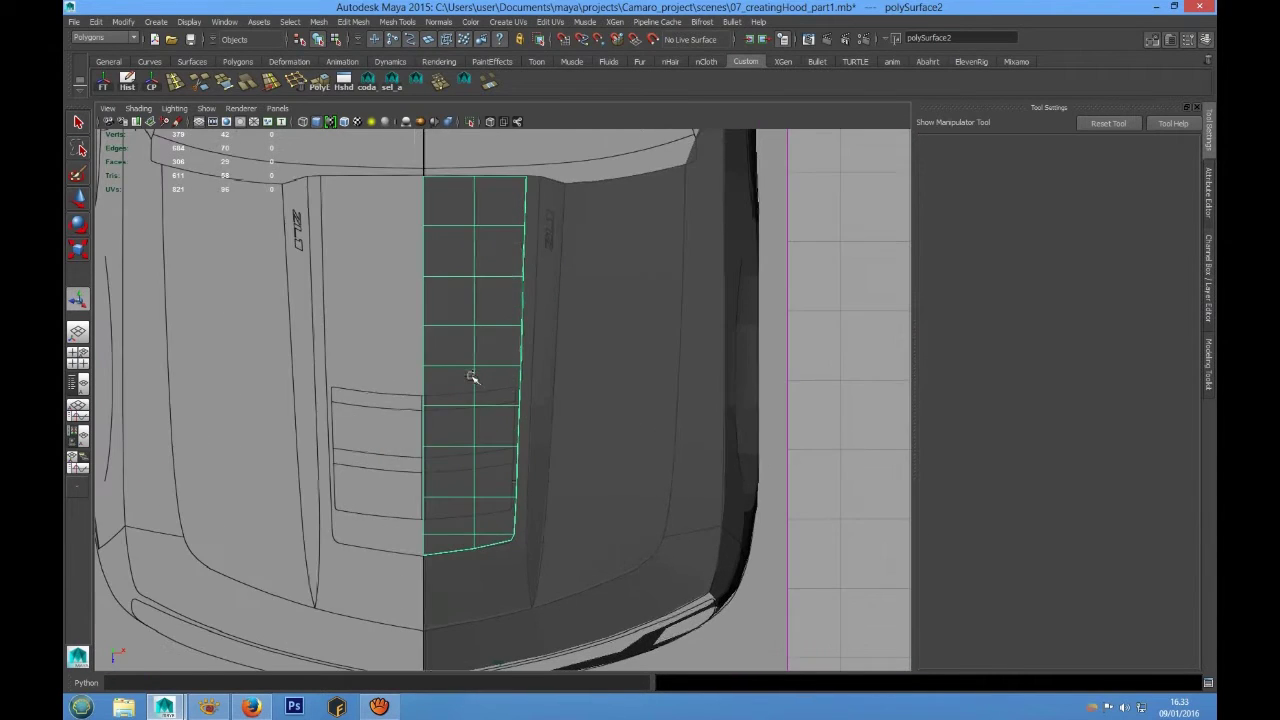
middle_click_drag(471, 377, 435, 258, "alt")
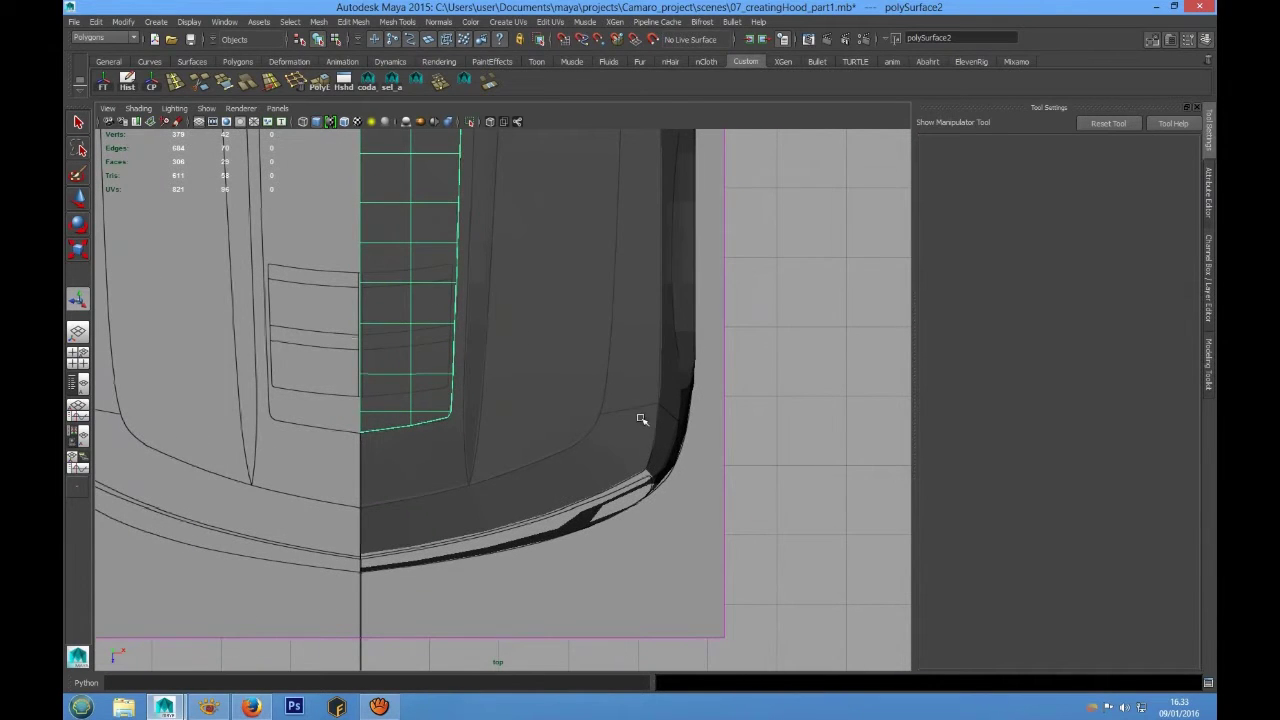
key("space")
key("space")
left_click_drag(500, 428, 503, 394, "alt")
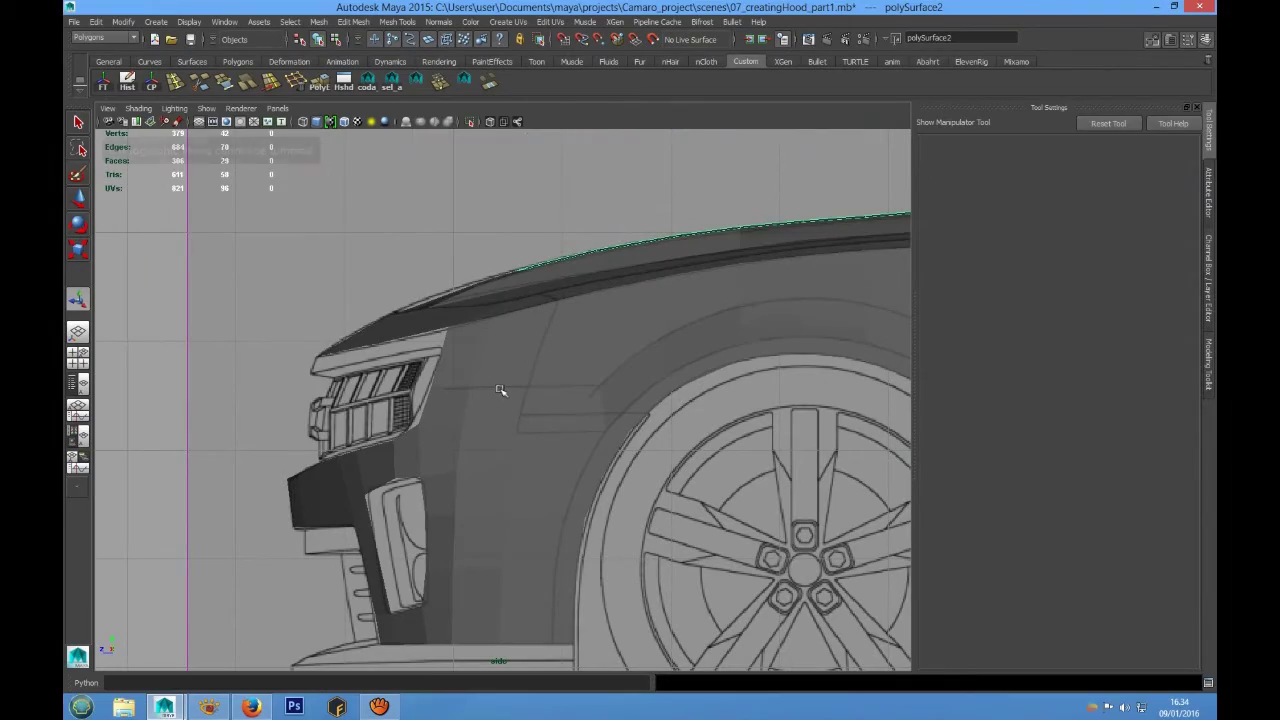
Maximize the perspective view and tumble around the hood, wheel and fender.
left_click(483, 348)
key("space")
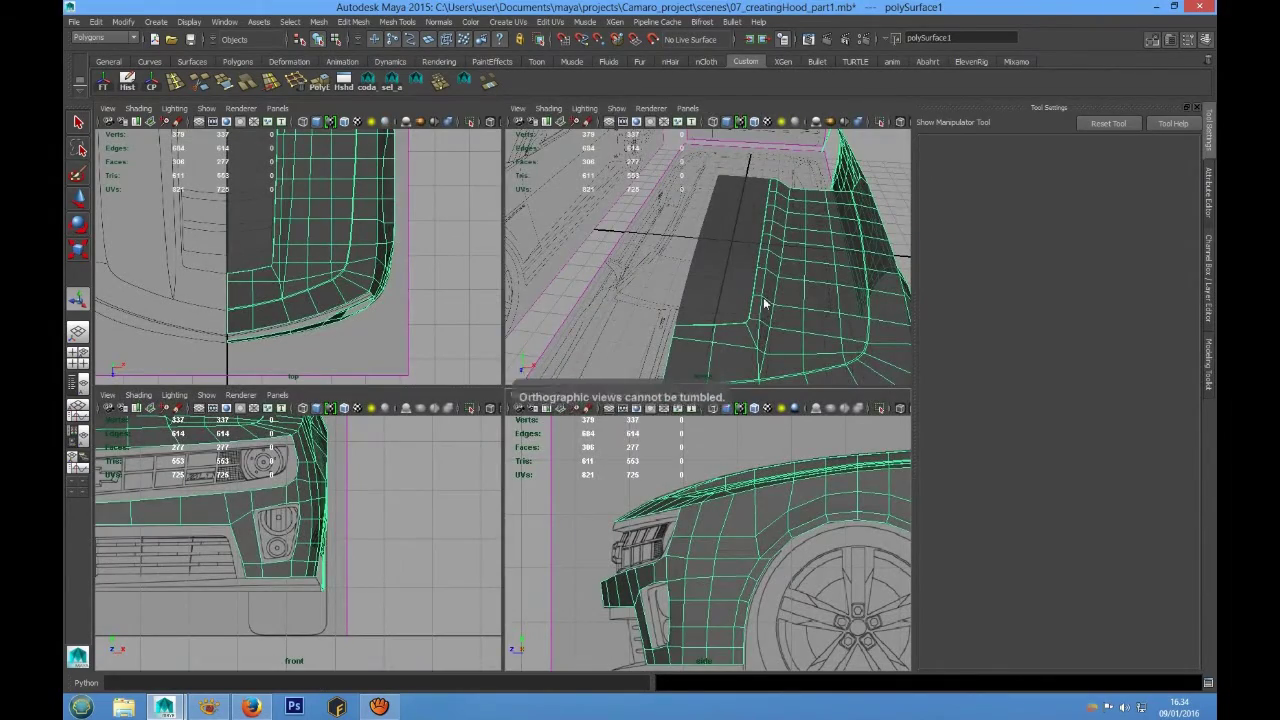
key("space")
mouse_move(683, 346)
left_mouse_down("alt")
mouse_move(489, 277)
mouse_move(626, 363)
mouse_move(600, 362)
mouse_move(612, 371)
left_mouse_up("alt")
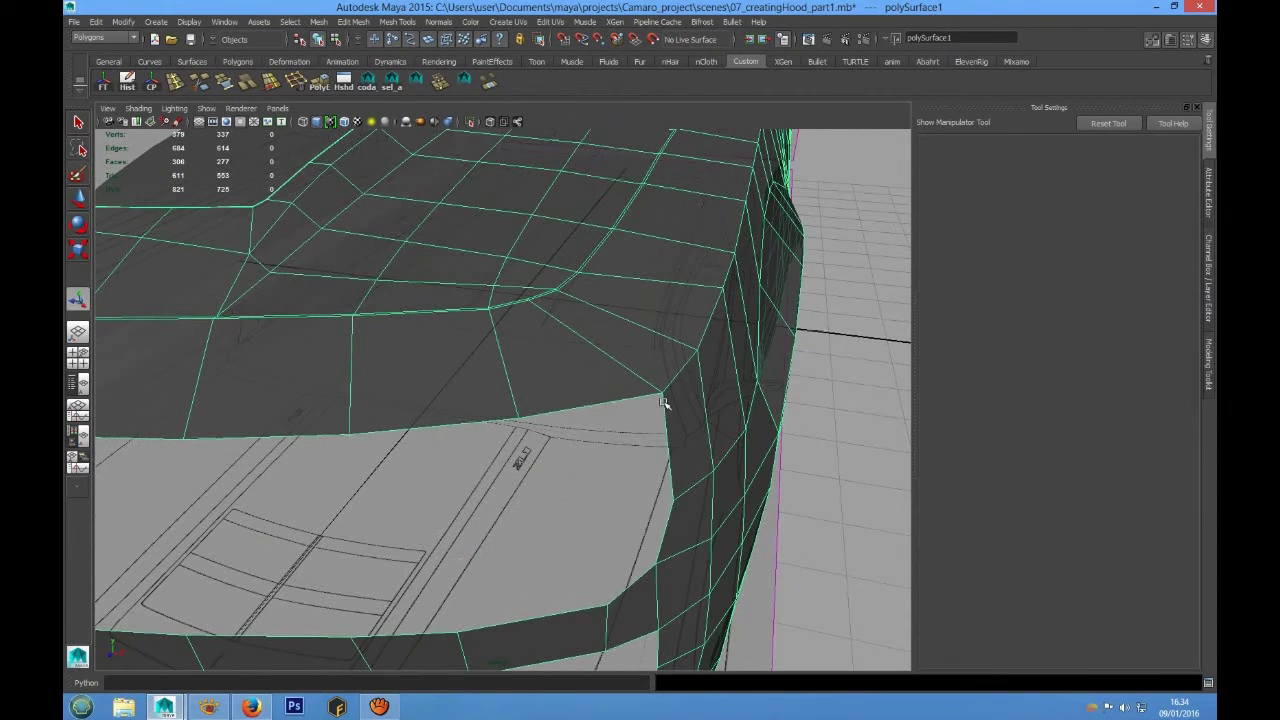
mouse_move(652, 401)
left_mouse_down("alt")
mouse_move(557, 420)
mouse_move(595, 404)
left_mouse_up("alt")
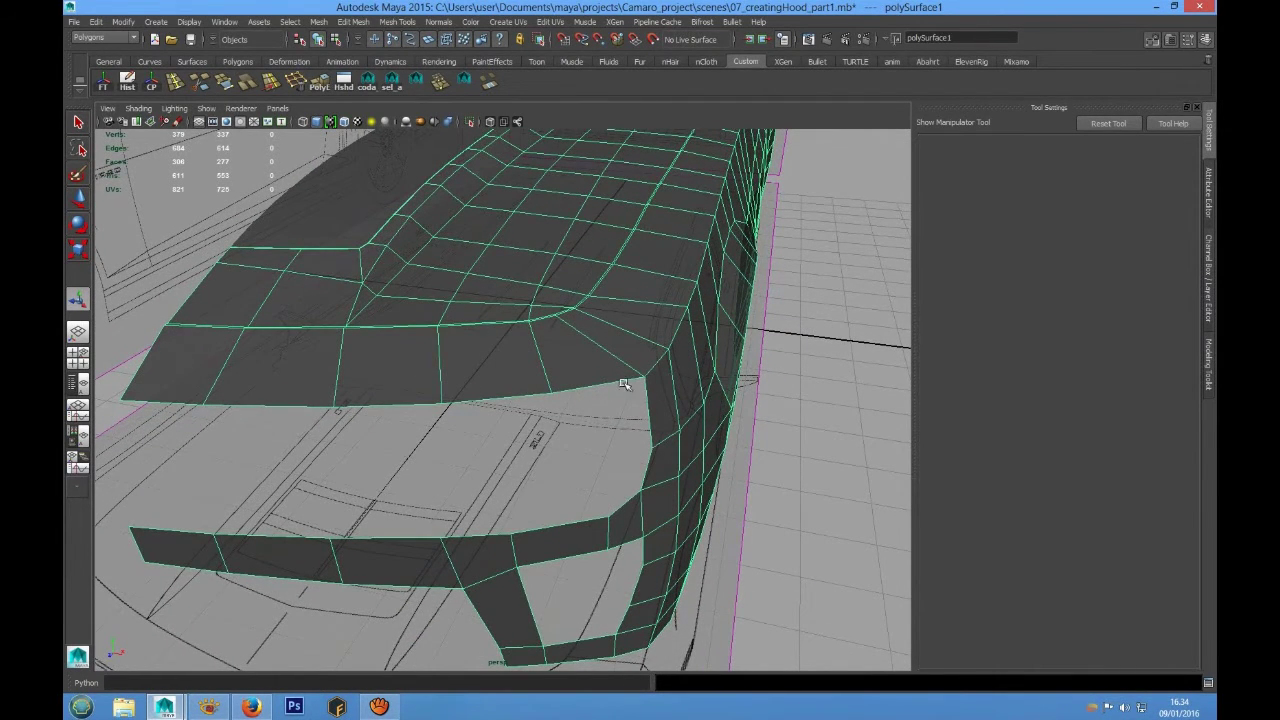
mouse_move(608, 398)
left_mouse_down("alt")
mouse_move(580, 380)
mouse_move(560, 387)
left_mouse_up("alt")
right_click_drag(560, 387, 586, 392, "alt")
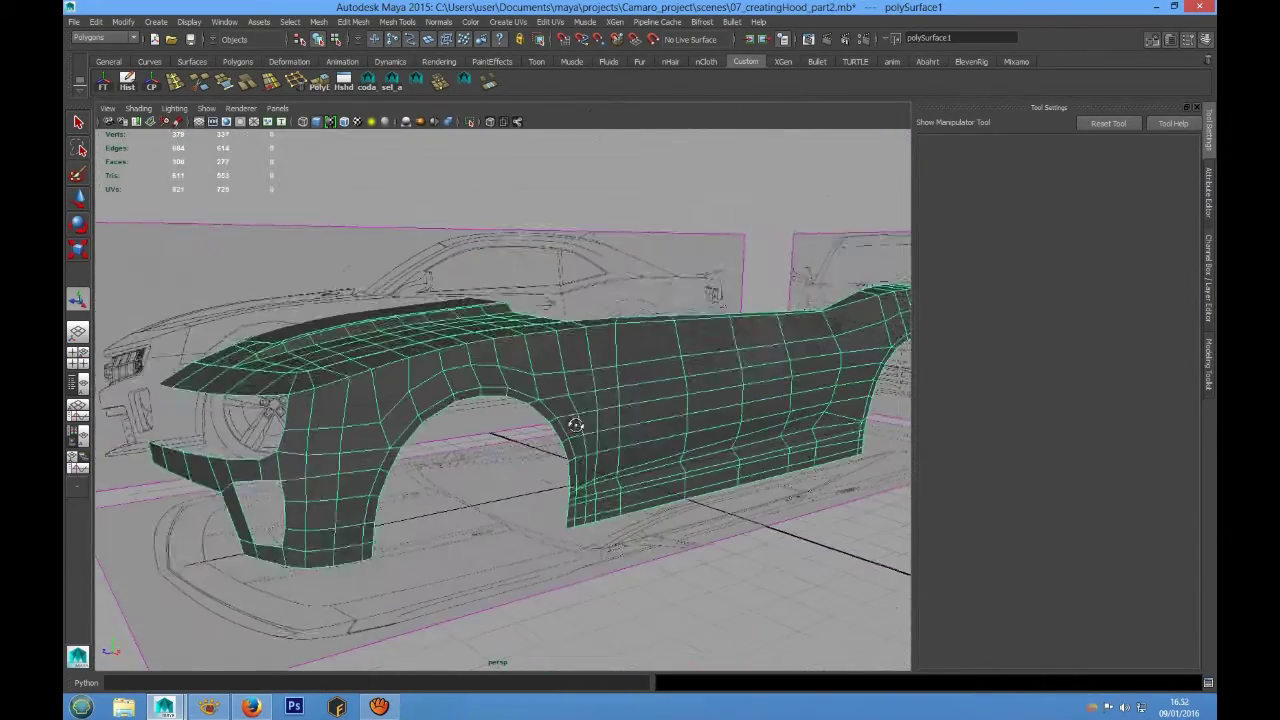
mouse_move(576, 425)
left_mouse_down("alt")
mouse_move(571, 409)
mouse_move(571, 440)
mouse_move(583, 413)
mouse_move(566, 431)
mouse_move(580, 449)
left_mouse_up("alt")
right_click_drag(580, 449, 578, 440, "alt")
scroll(578, 440, "down", 3)
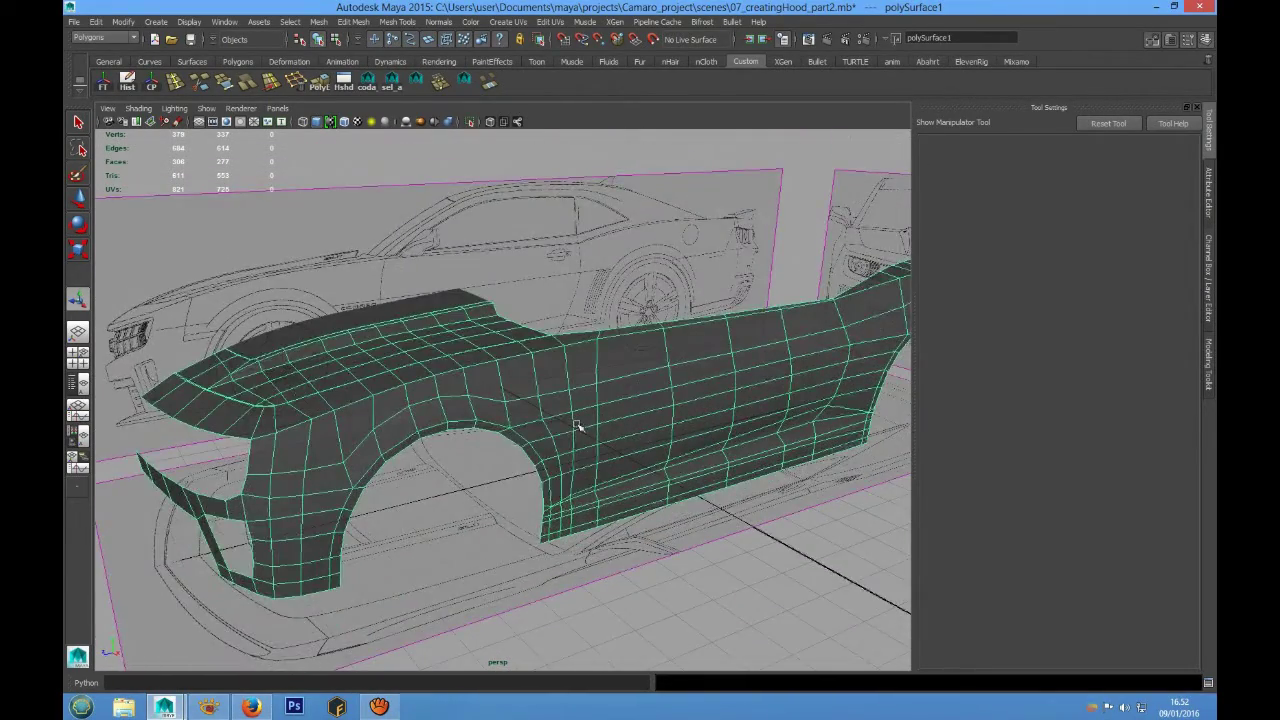